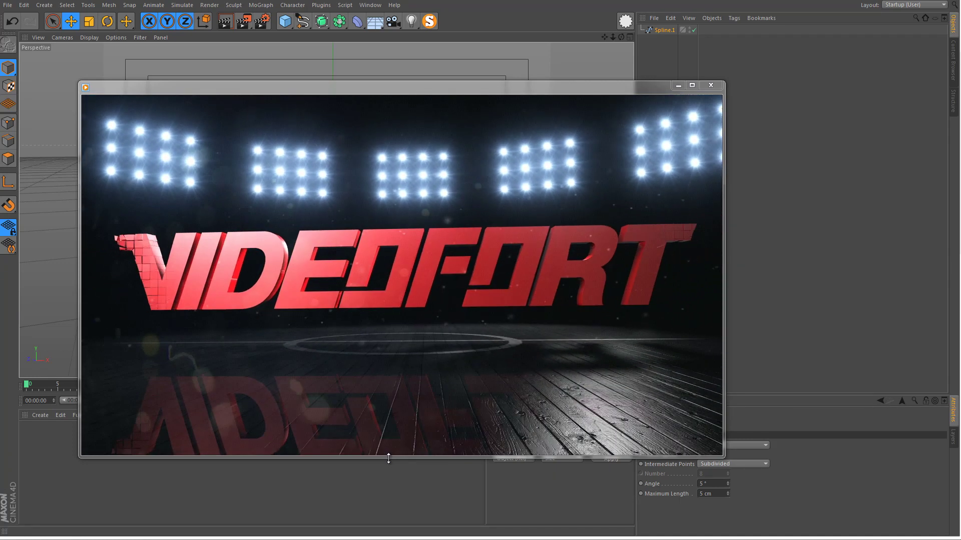
- Bring the Cinema 4D scene in front of the Media Player preview of 'test 2'
mouse_move(361, 354)
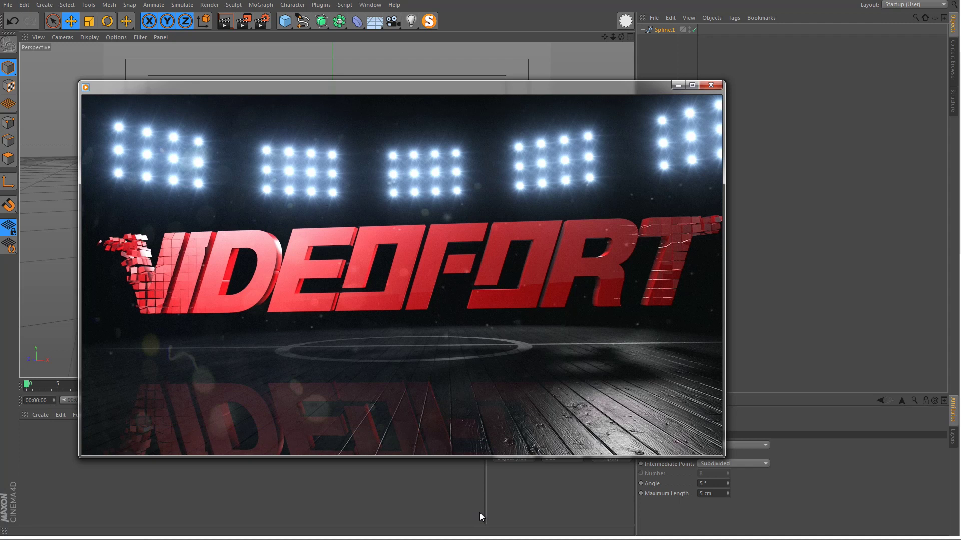
mouse_move(156, 125)
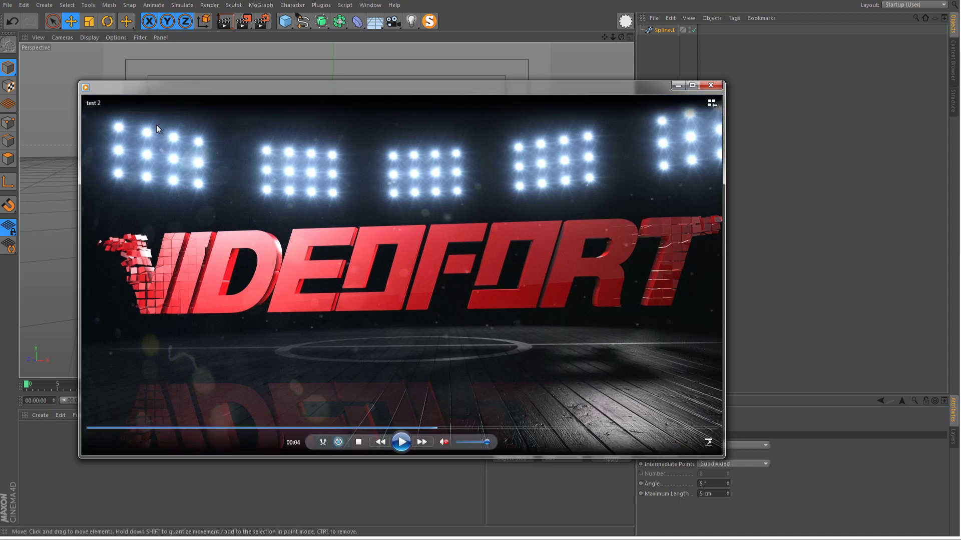
click(172, 65)
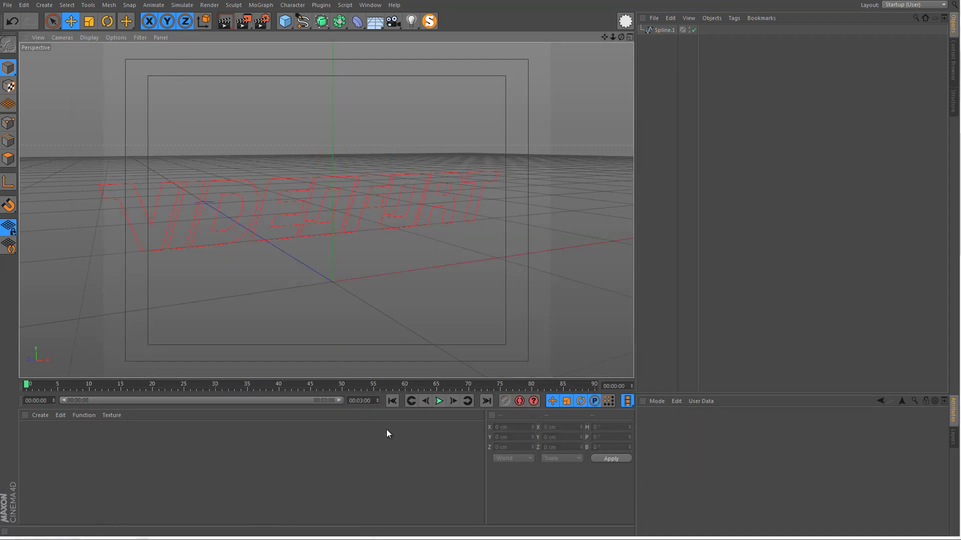
- Position the VIDEOFORT spline (Spline.1) at Z 0 cm and Y 35 cm
click(324, 239)
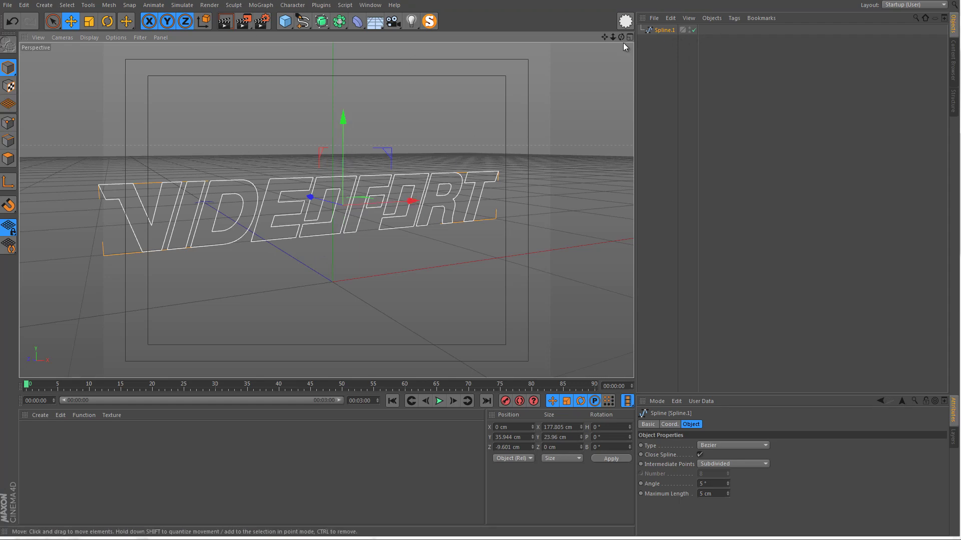
drag(621, 37, 481, 275)
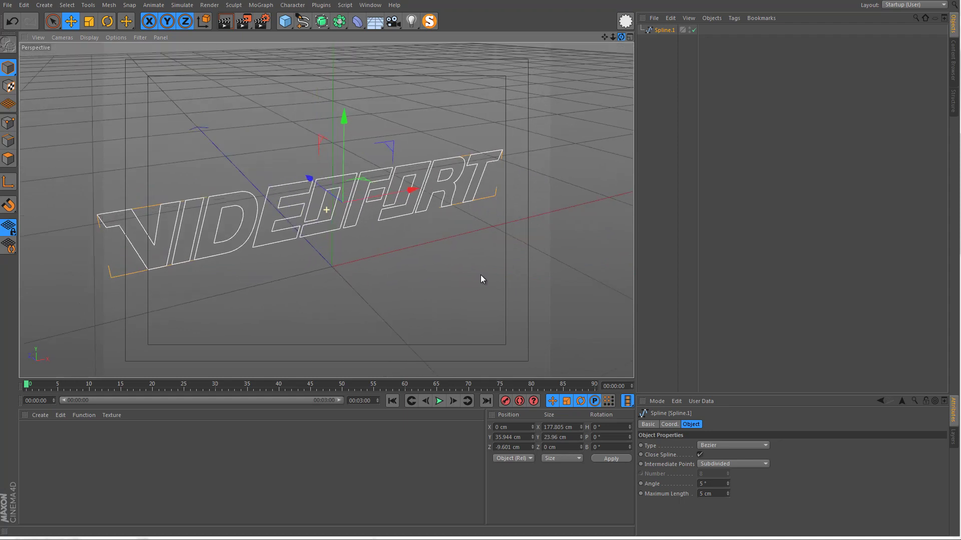
drag(519, 447, 399, 425)
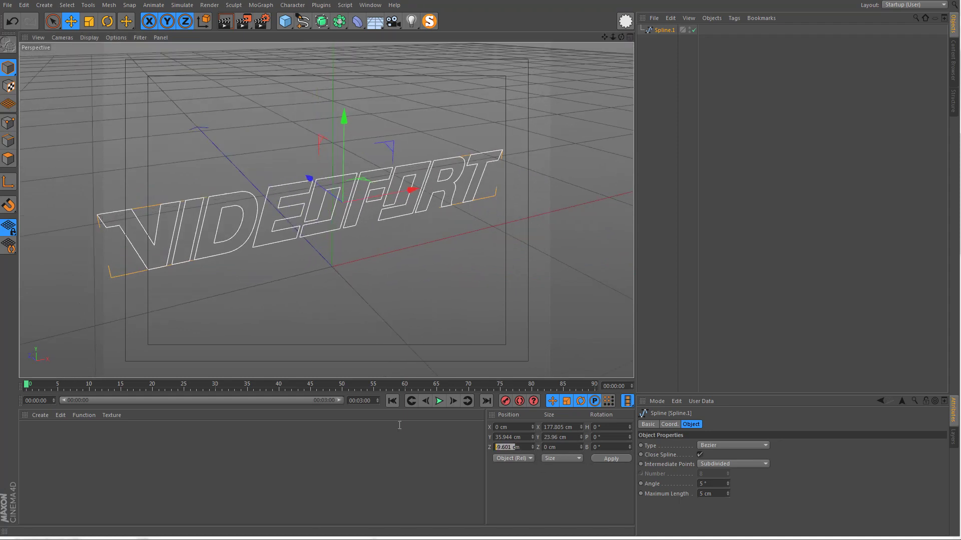
text(0)
key(Return)
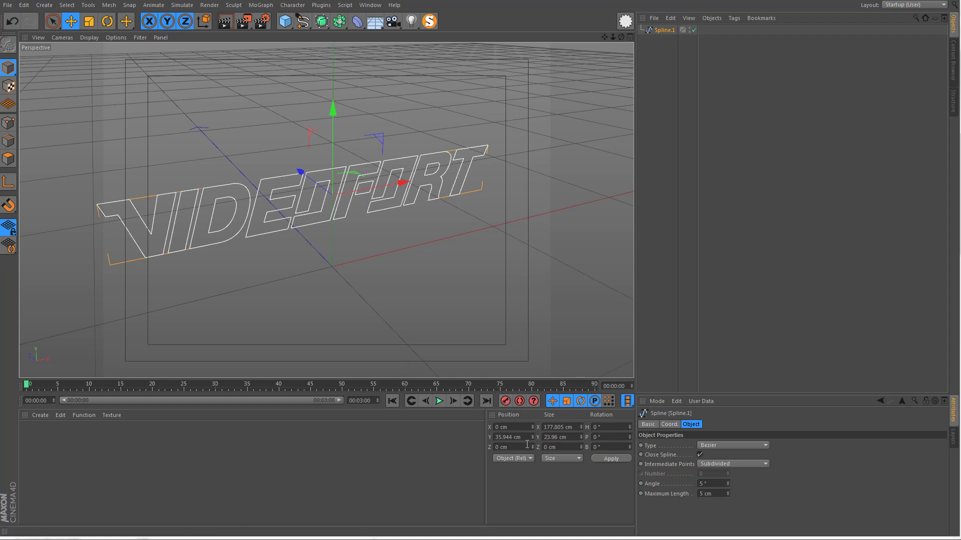
text(35)
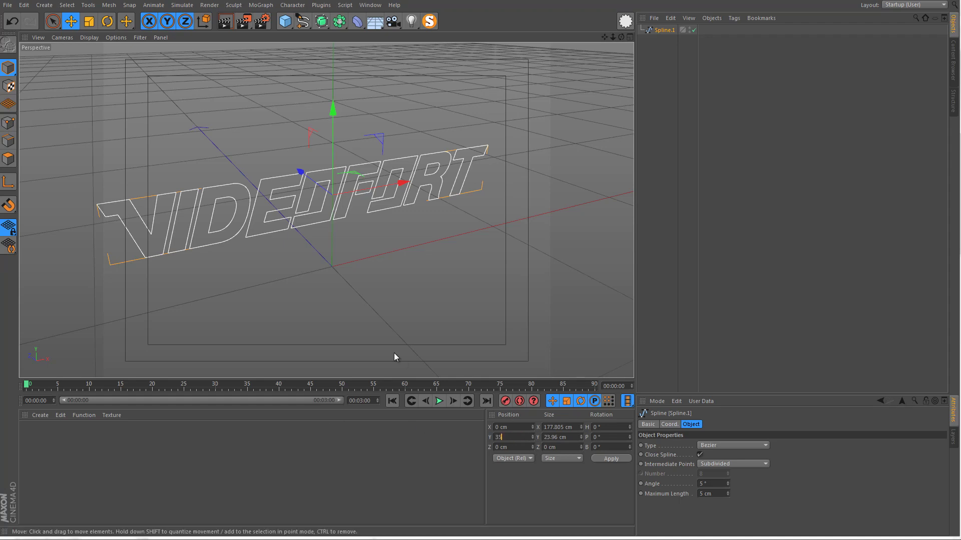
key(Return)
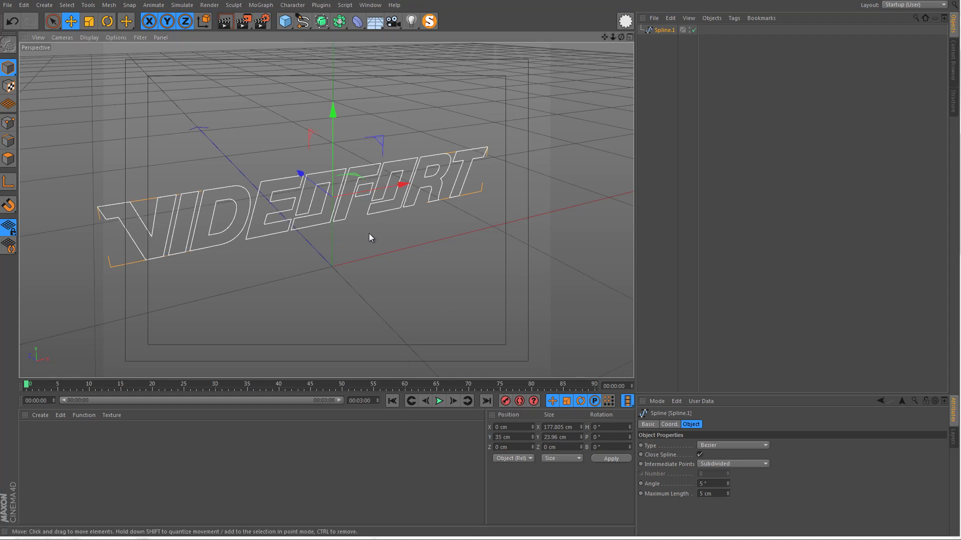
mouse_move(368, 234)
alt+mouse_down()
mouse_move(416, 247)
mouse_move(292, 206)
mouse_move(338, 215)
mouse_move(371, 241)
alt+mouse_up()
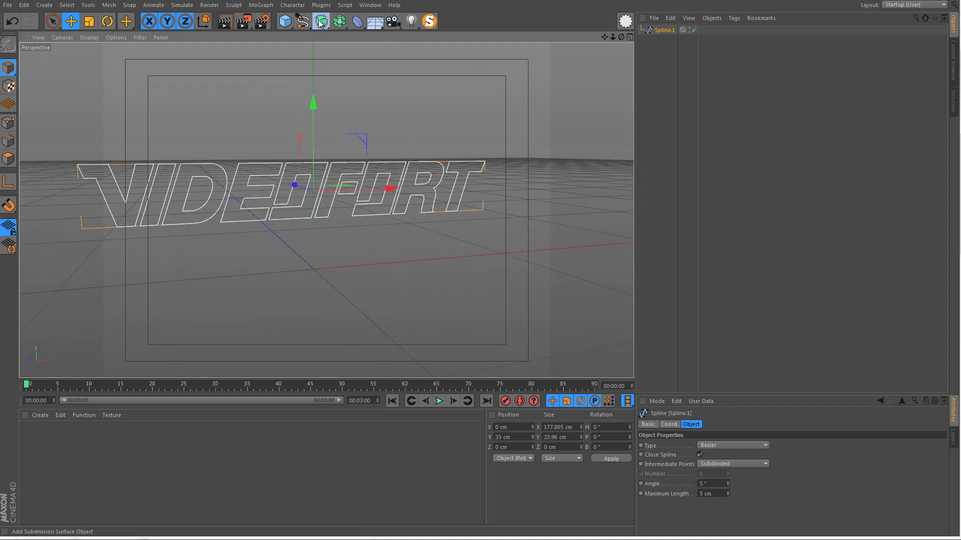
- Extrude the VIDEOFORT spline and set both Start and End caps to None
drag(320, 23, 464, 40)
alt+drag(232, 218, 559, 261)
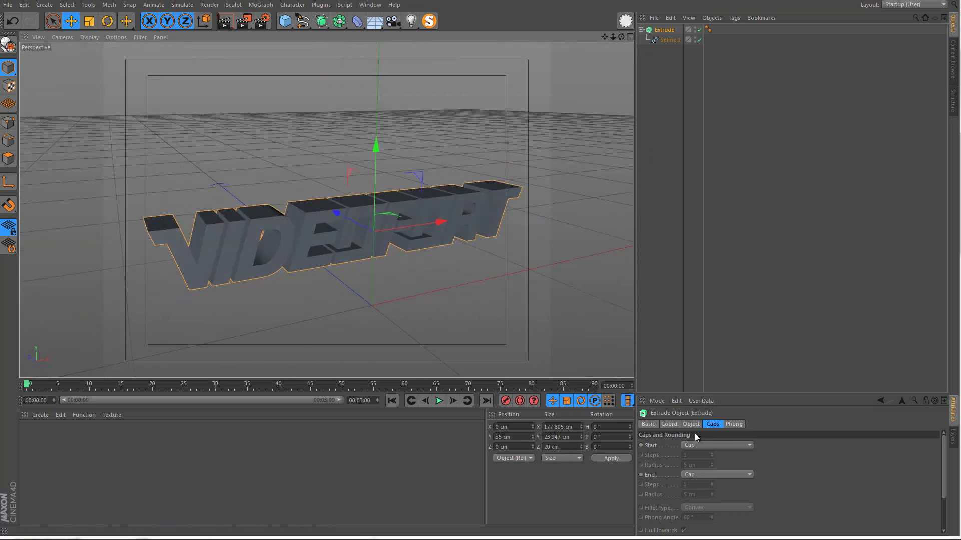
drag(710, 389, 685, 233)
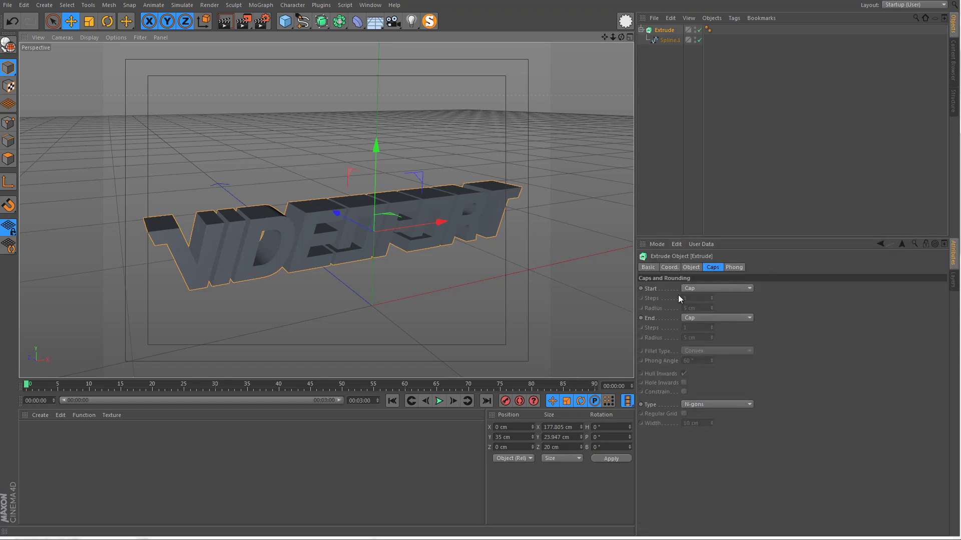
click(691, 288)
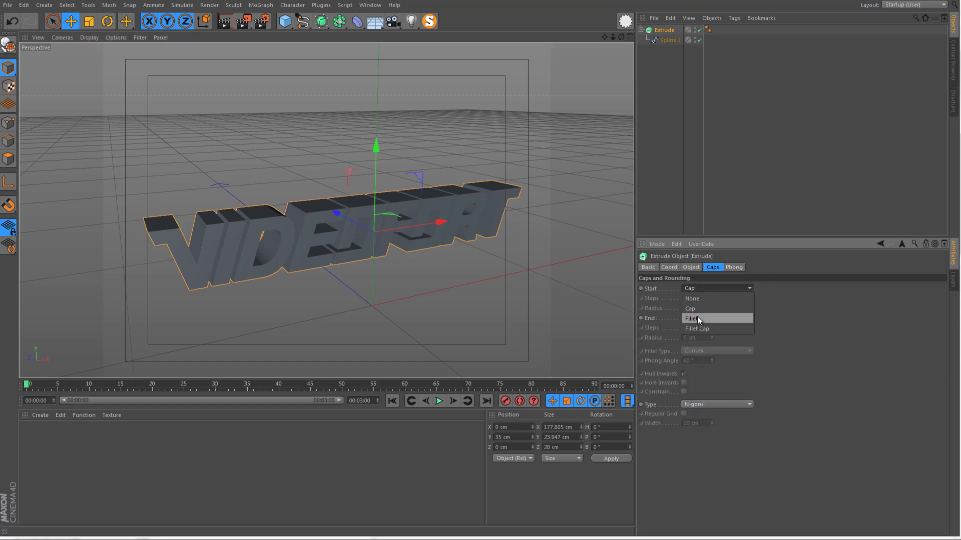
click(699, 300)
click(699, 319)
click(695, 330)
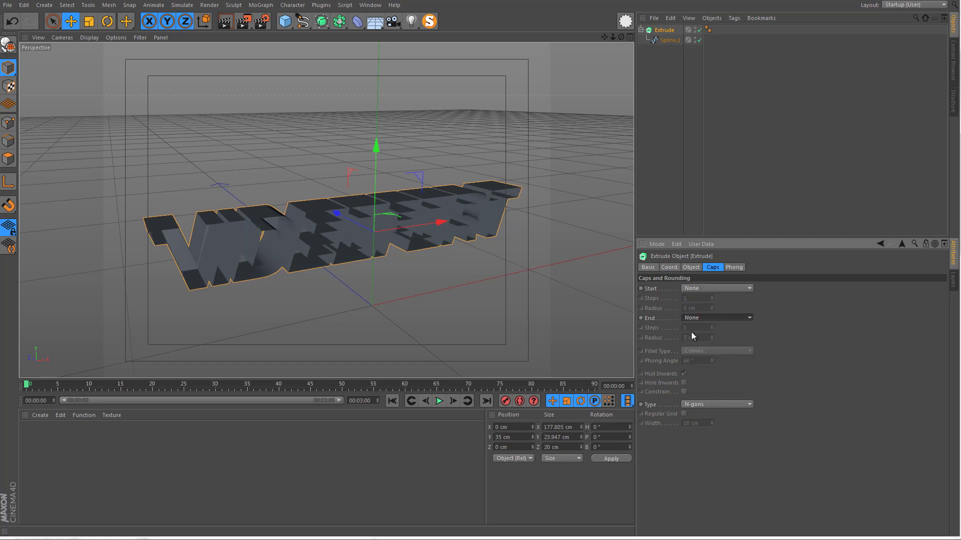
alt+drag(392, 250, 352, 94)
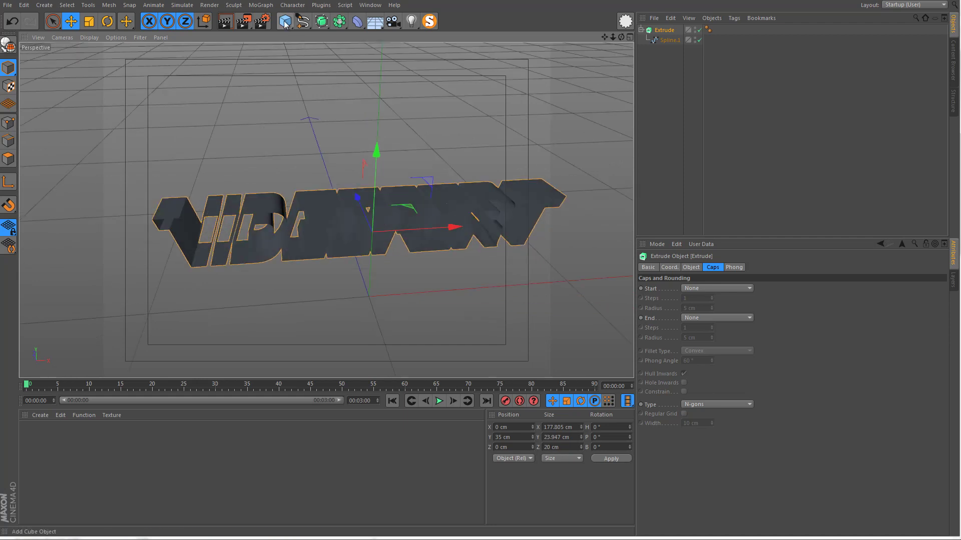
- Add a Plane object and set its Orientation to +Z so it stands upright
drag(284, 23, 326, 55)
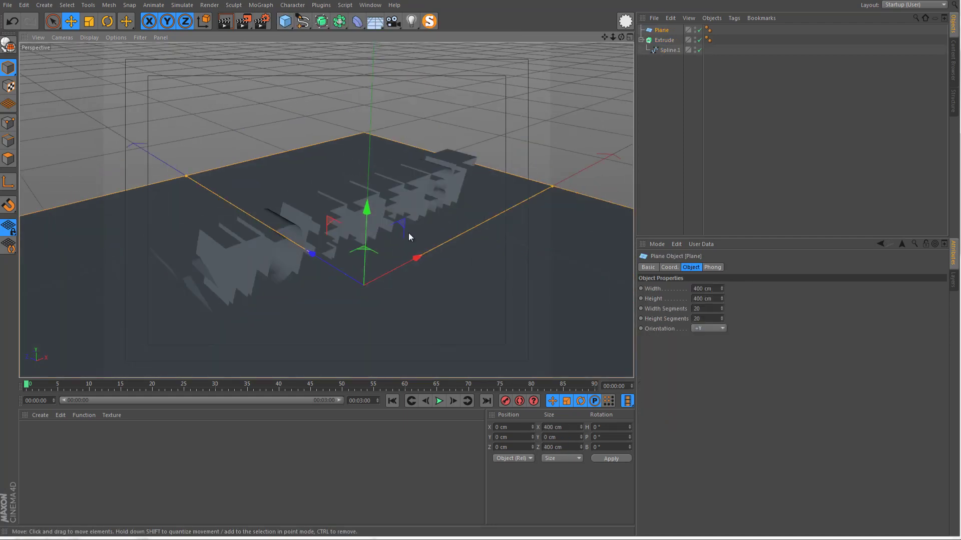
scroll(408, 236, down, 1)
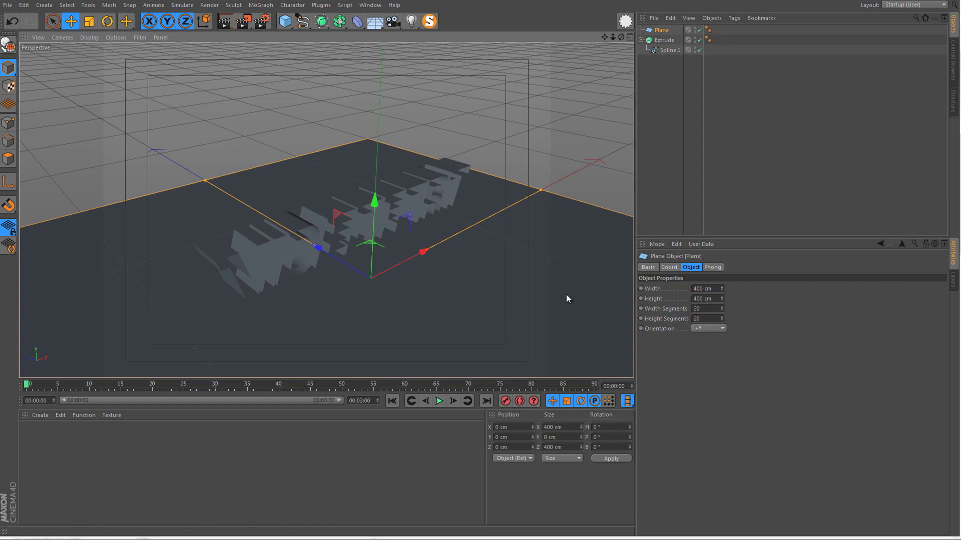
click(696, 329)
click(704, 379)
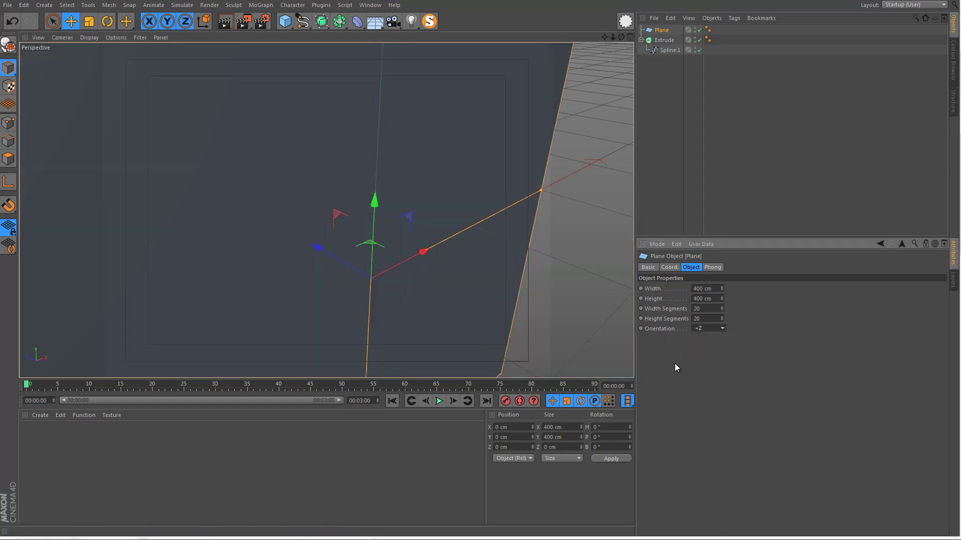
alt+drag(385, 285, 302, 296)
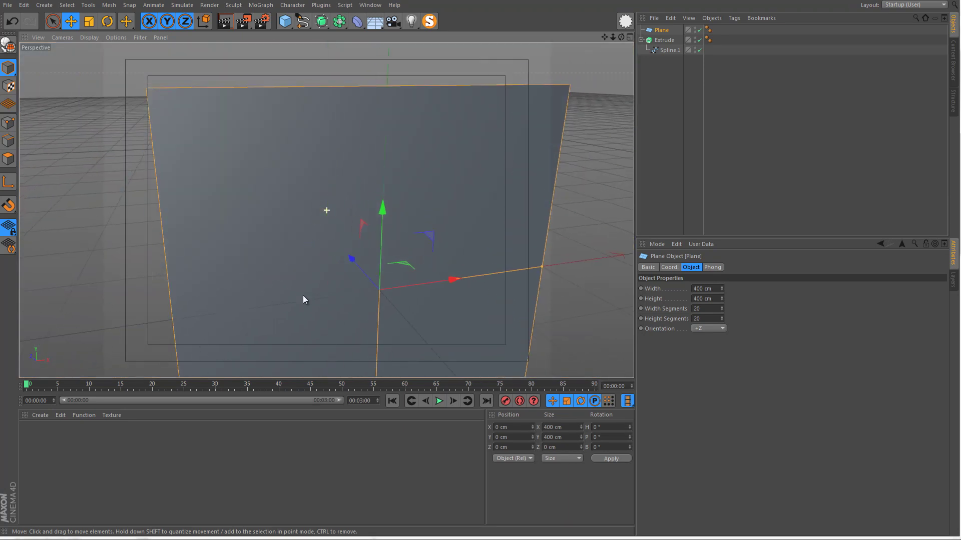
click(87, 38)
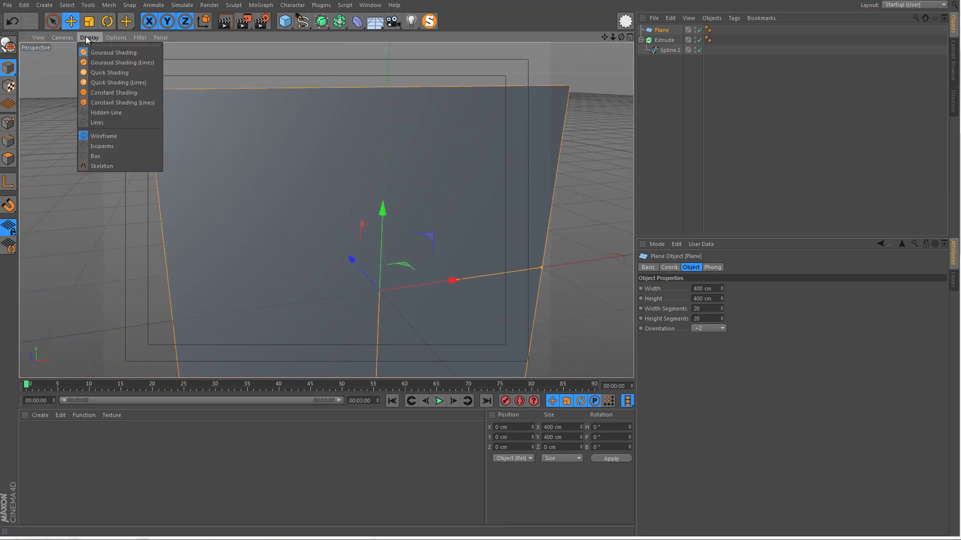
- Switch to Gouraud Shading (Lines), then narrow and flatten the plane over the lettering
click(100, 63)
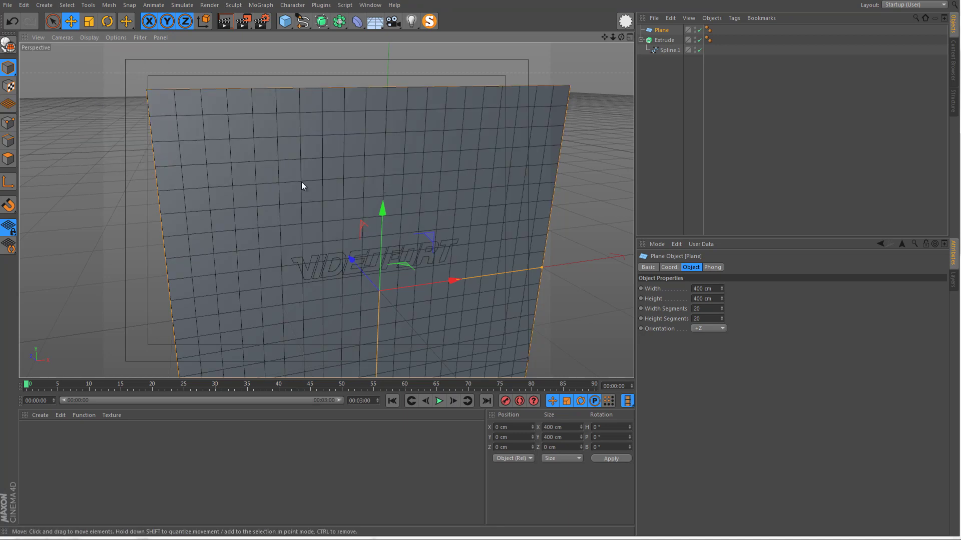
alt+drag(315, 205, 287, 201)
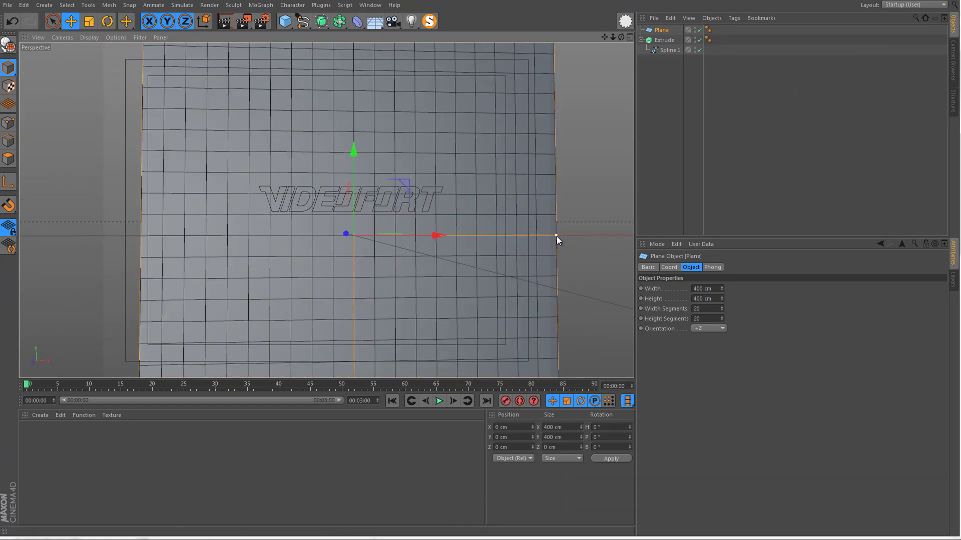
drag(556, 236, 416, 246)
scroll(382, 208, up, 4)
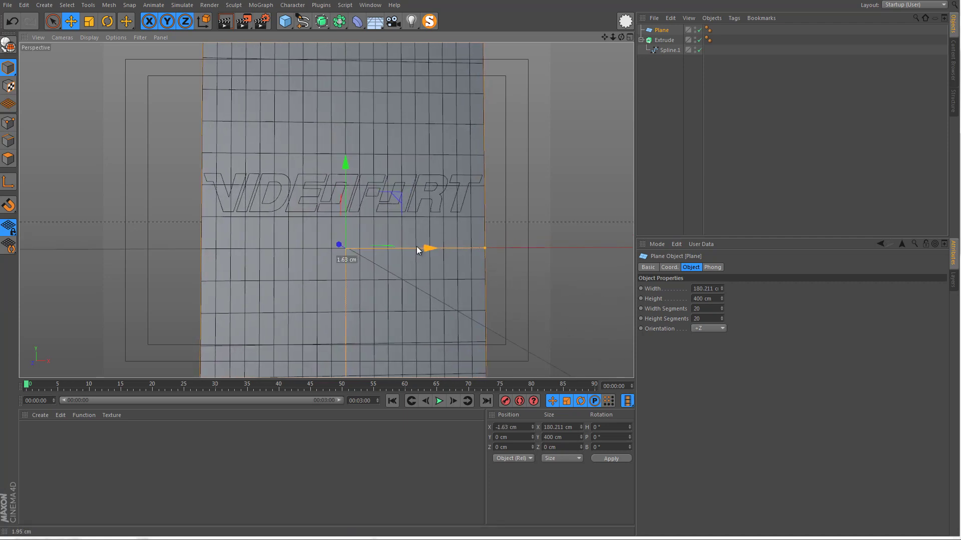
alt+drag(390, 199, 333, 295)
drag(350, 352, 355, 231)
- Fine-tune the plane to 178.844 × 25.091 cm, raised to about Y 35 cm behind VIDEOFORT
alt+middle_drag(369, 209, 365, 233)
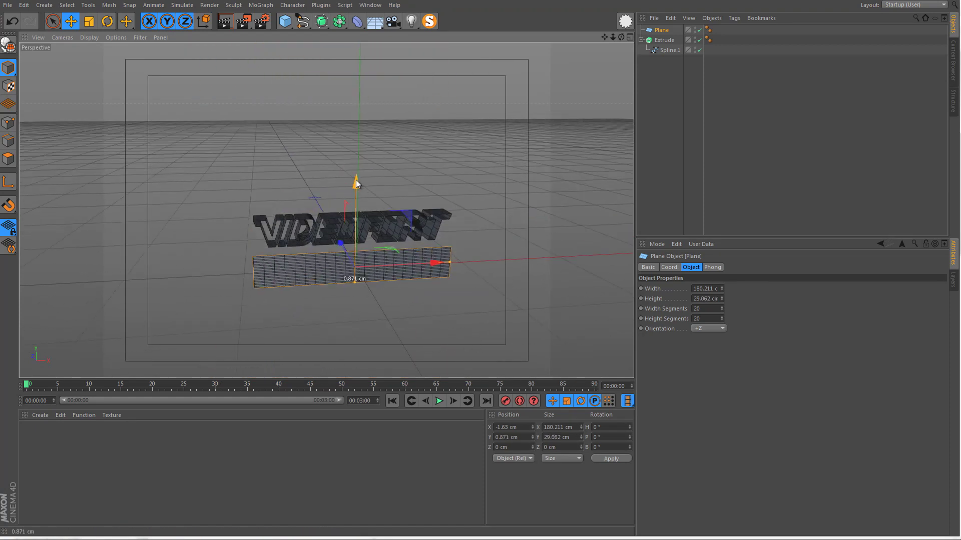
drag(355, 185, 355, 150)
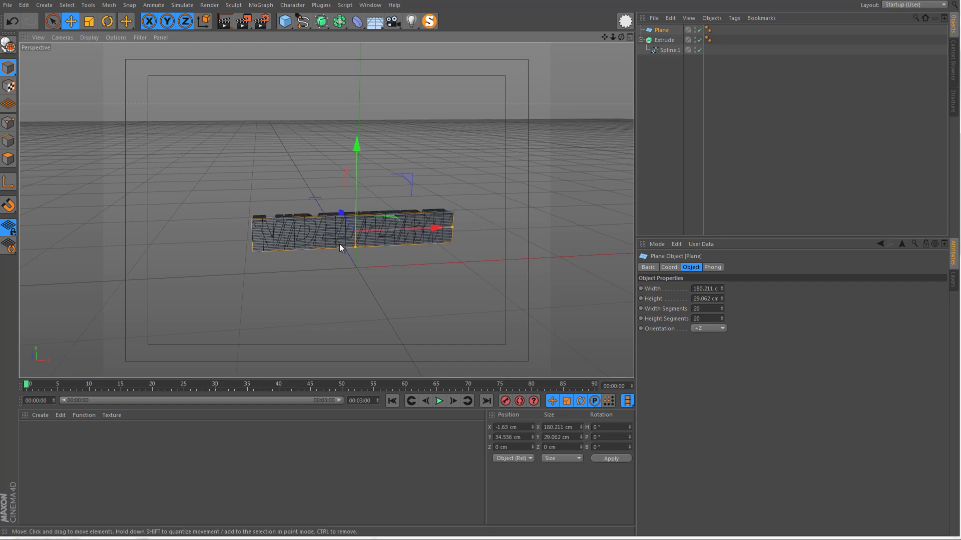
alt+right_drag(340, 244, 388, 167)
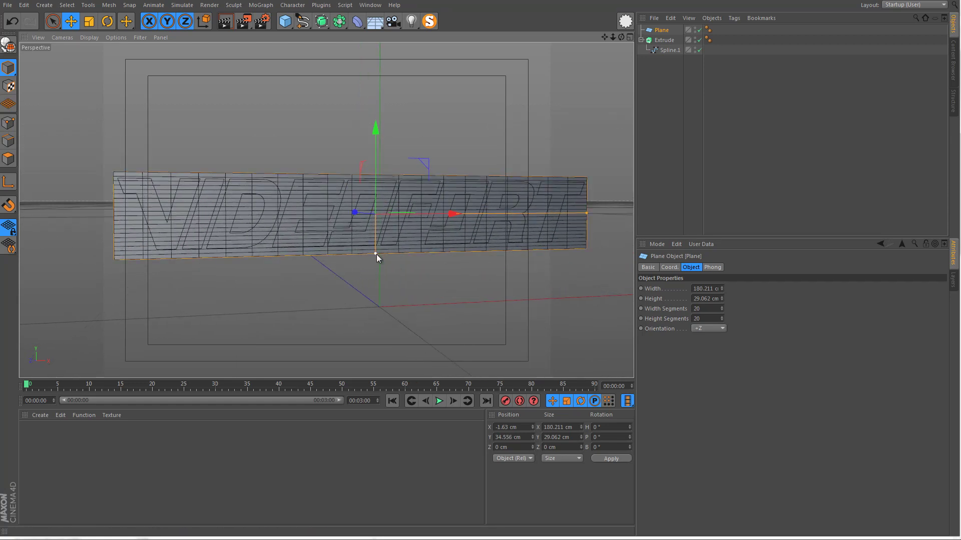
drag(377, 254, 375, 248)
drag(376, 181, 373, 174)
alt+right_drag(367, 211, 382, 287)
drag(382, 287, 381, 283)
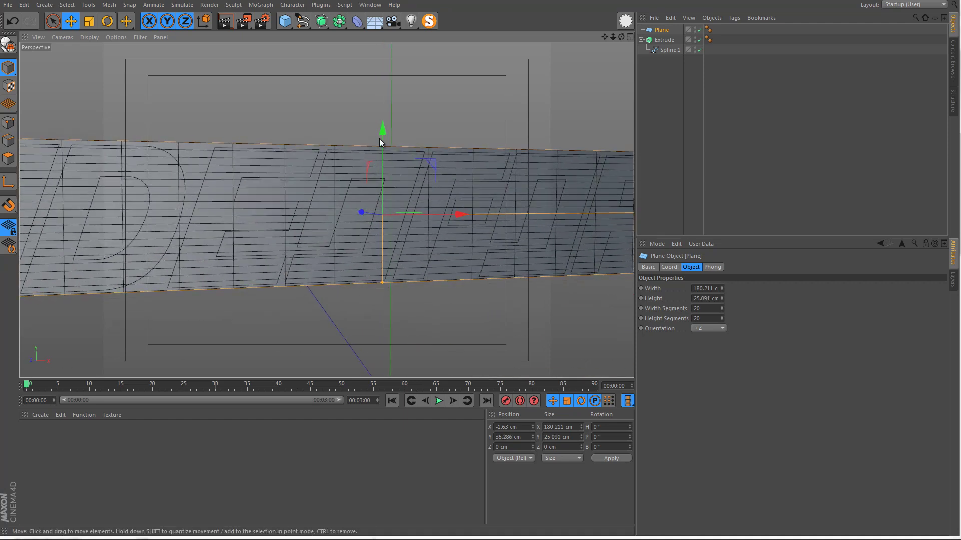
drag(380, 139, 383, 143)
alt+drag(383, 281, 578, 179)
drag(528, 206, 525, 203)
alt+drag(249, 228, 19, 208)
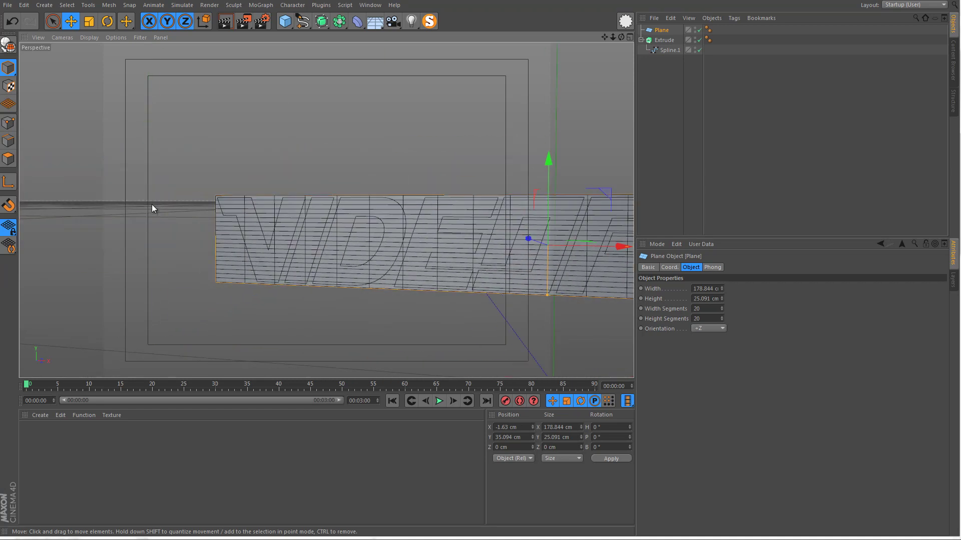
alt+drag(151, 204, 350, 235)
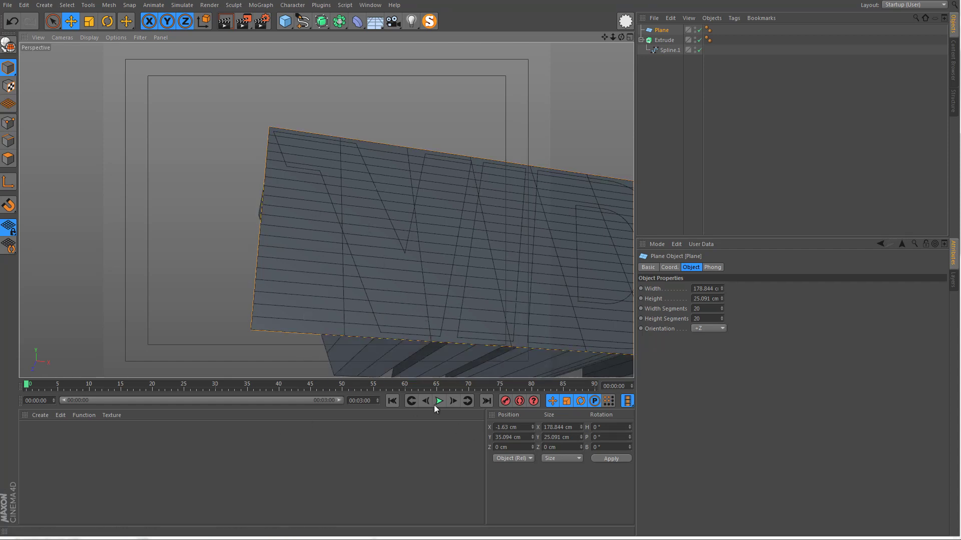
alt+right_drag(337, 291, 365, 285)
alt+drag(364, 284, 348, 296)
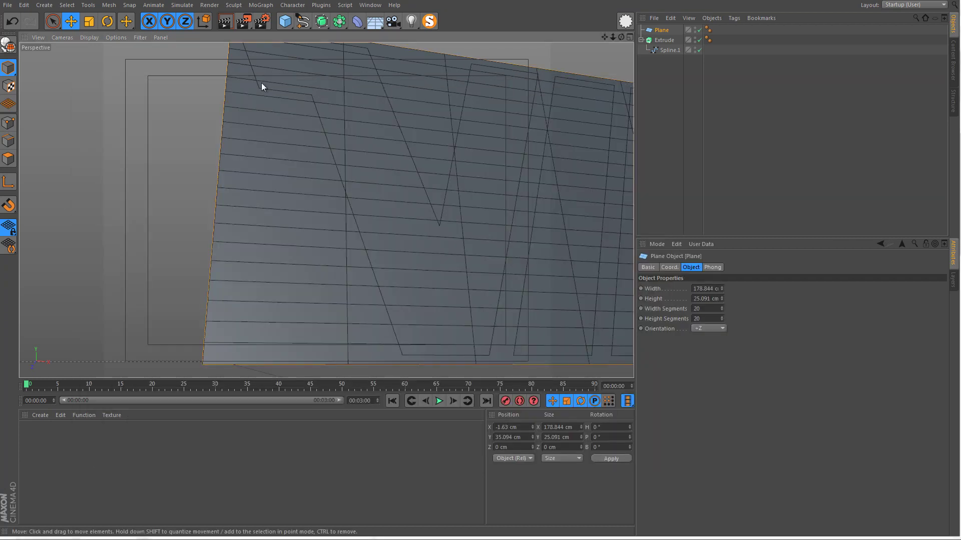
alt+right_drag(261, 83, 274, 215)
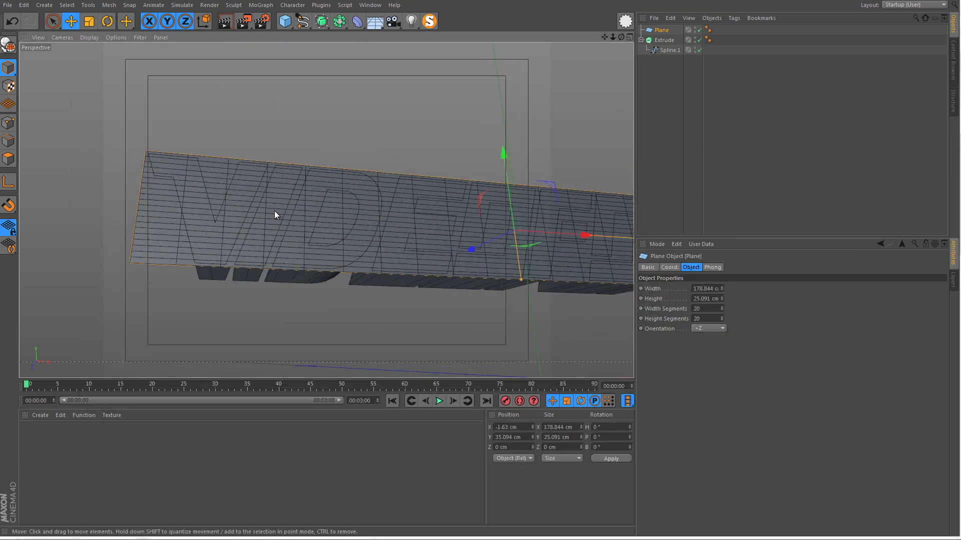
alt+drag(275, 215, 343, 260)
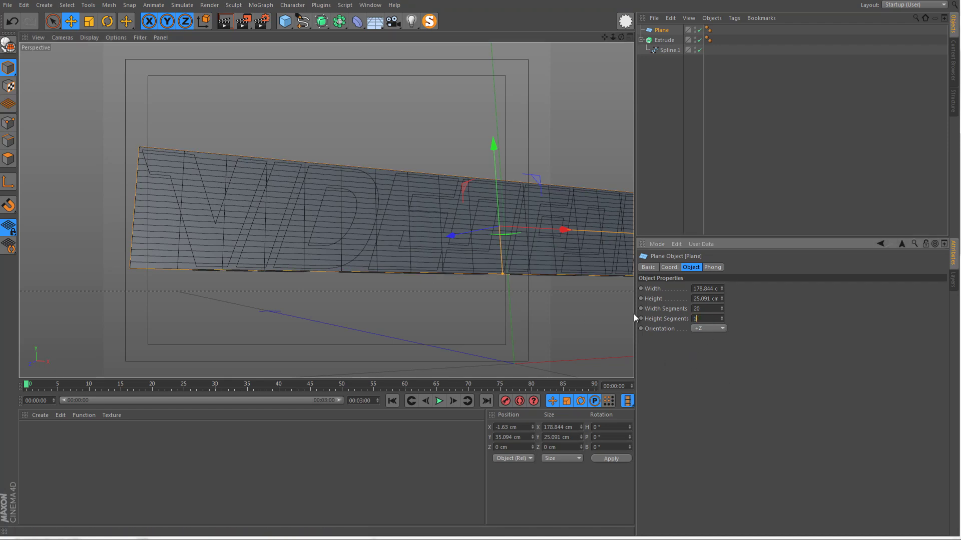
- Give the plane 10 height segments and 70 width segments
text(10)
key(Return)
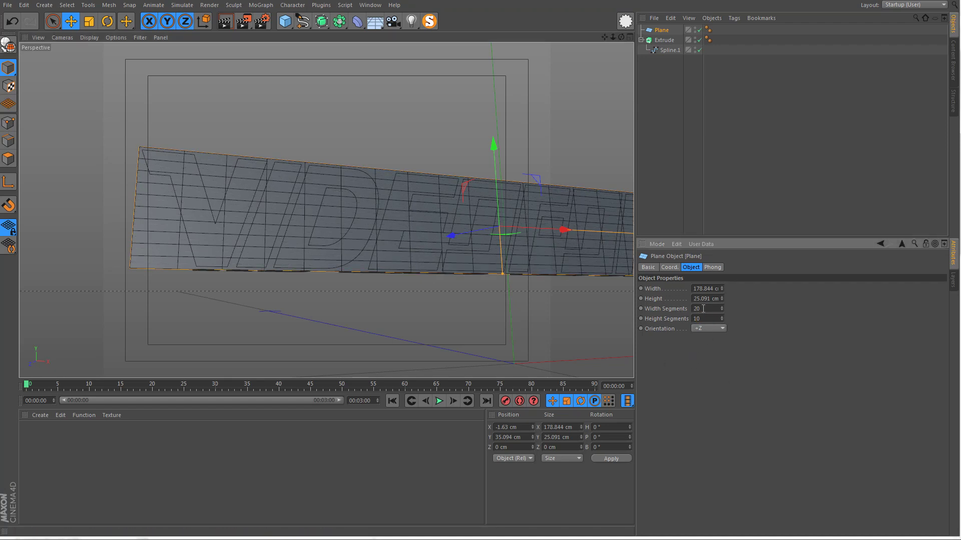
text(7)
key(Return)
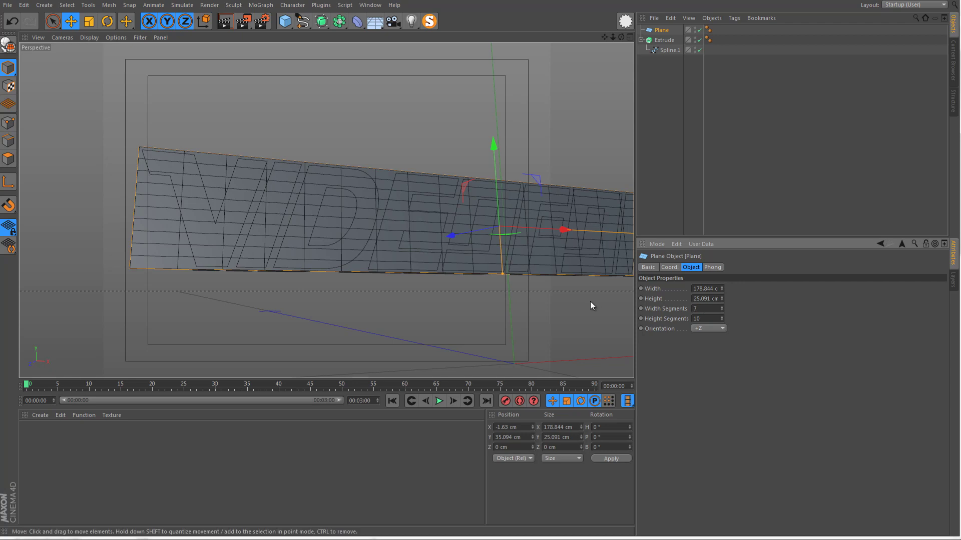
text(0)
key(Return)
- Shorten the plane to 24.399 cm tall, leaving it at Z 7.767 cm
alt+middle_drag(227, 208, 291, 253)
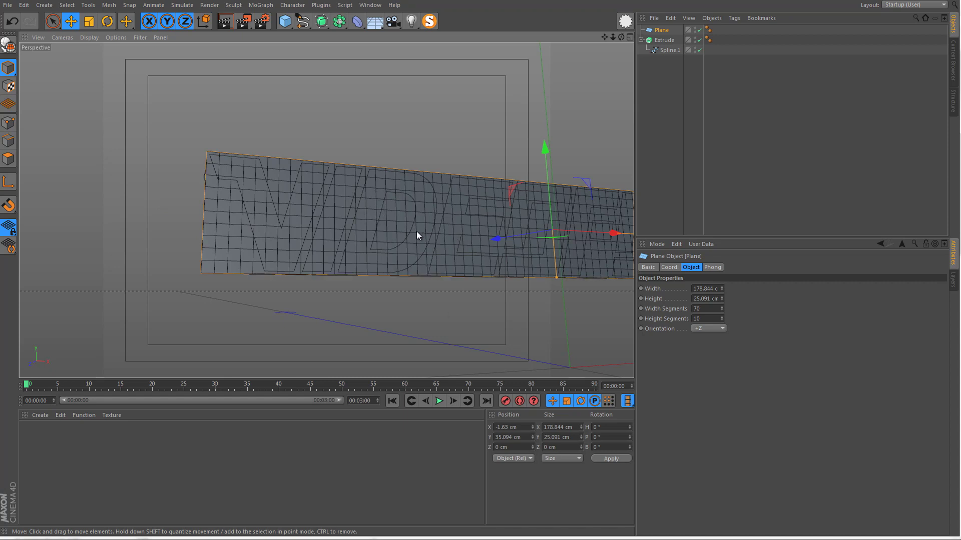
alt+middle_drag(417, 231, 368, 248)
scroll(408, 275, up, 5)
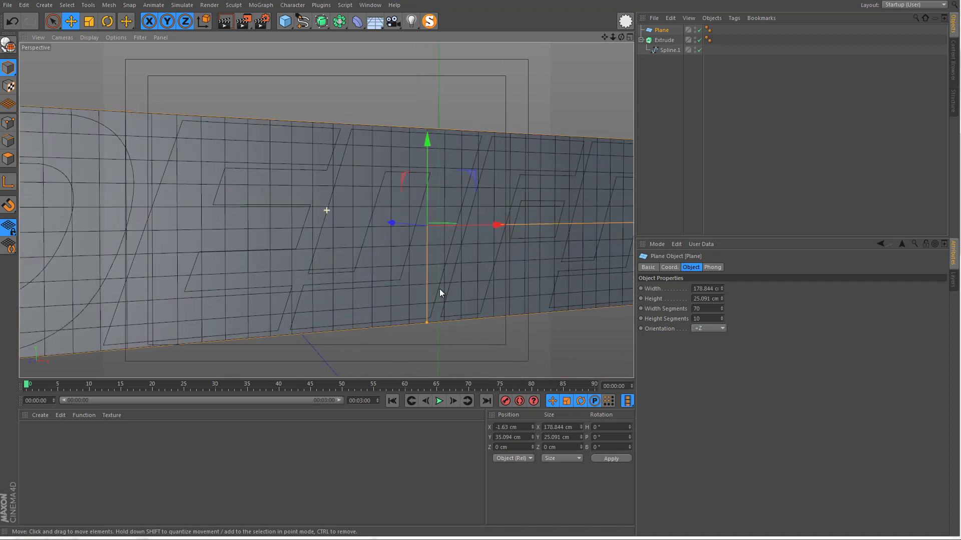
drag(427, 330, 425, 326)
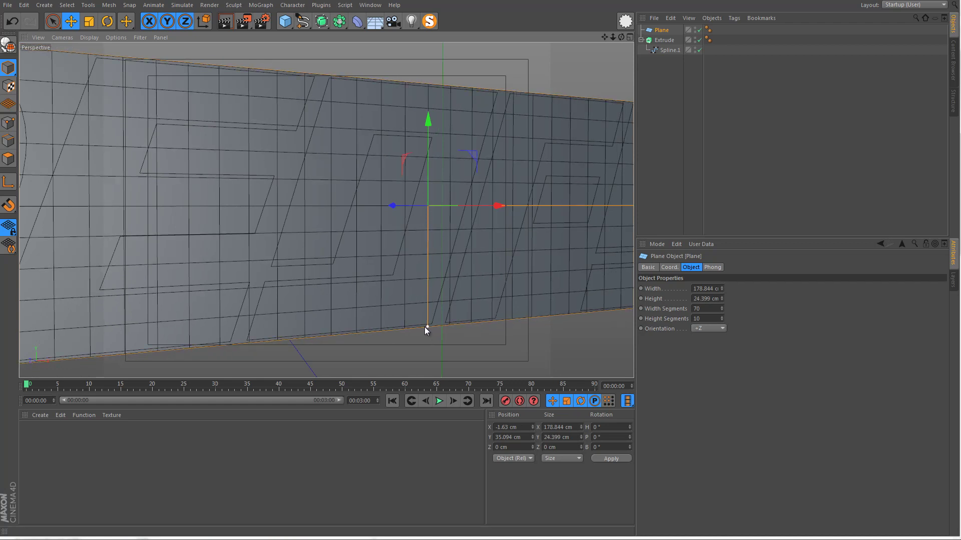
scroll(346, 263, down, 4)
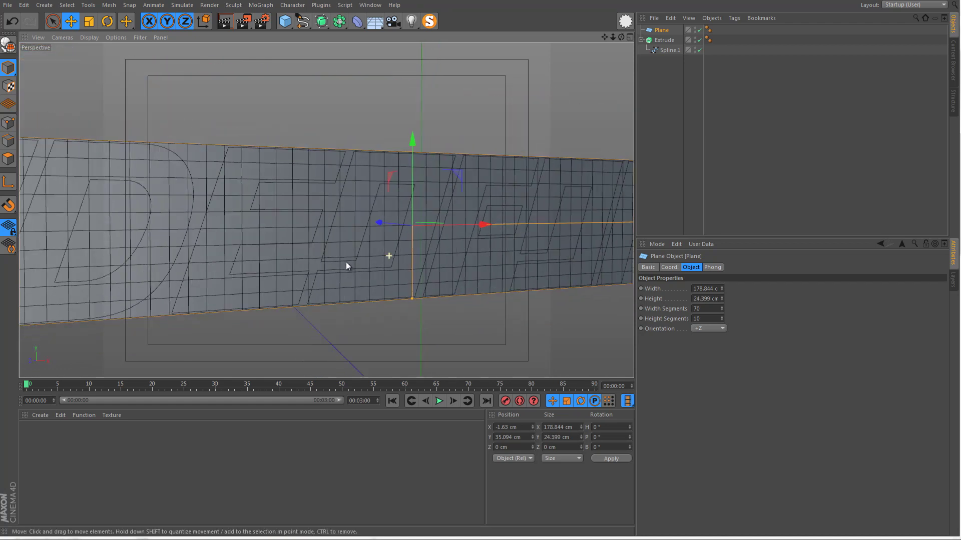
alt+drag(296, 263, 366, 247)
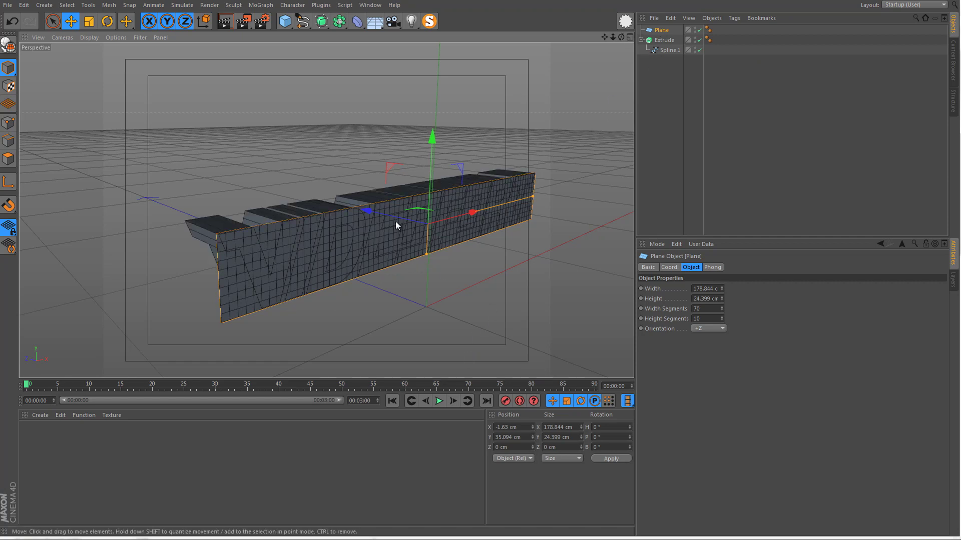
drag(393, 220, 415, 271)
key(ctrl+z)
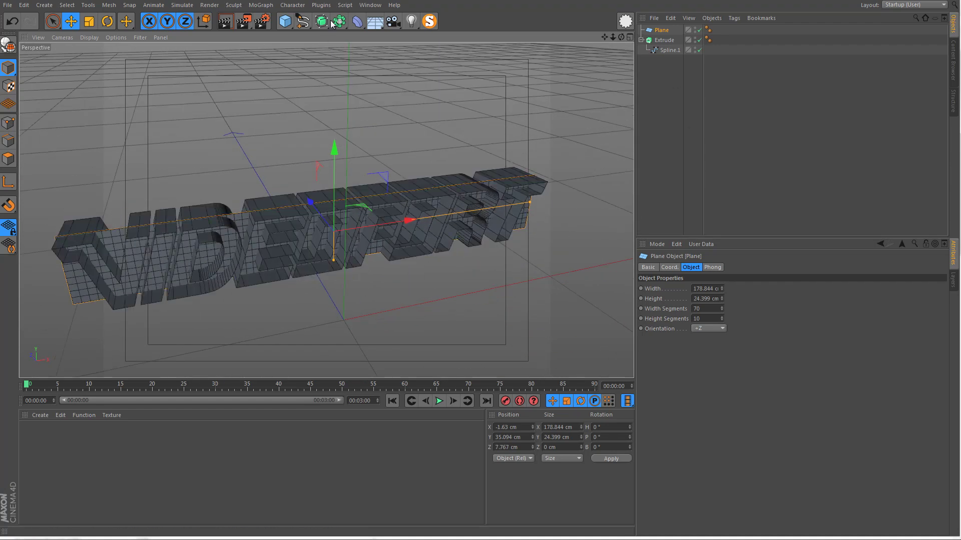
- Add a Boole object and place Plane and Extrude inside it
drag(339, 21, 339, 21)
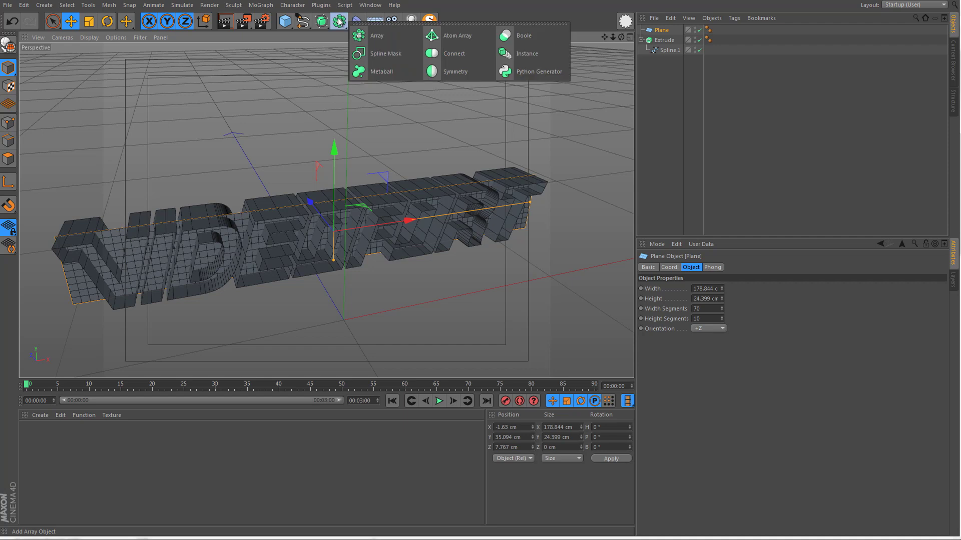
click(521, 34)
click(662, 92)
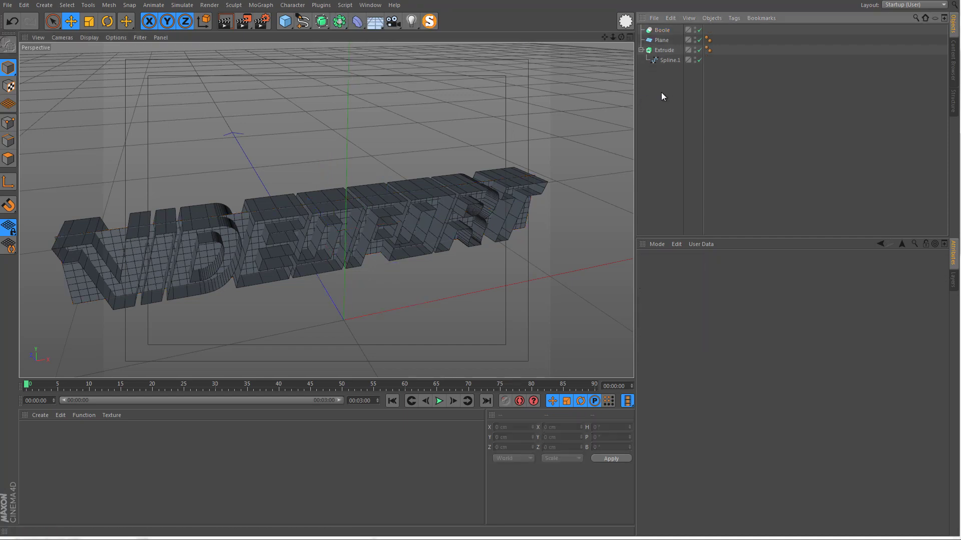
drag(661, 92, 661, 30)
click(662, 31)
- Enable Hide new edges on the Boole to remove the triangulation lines
alt+drag(410, 228, 246, 149)
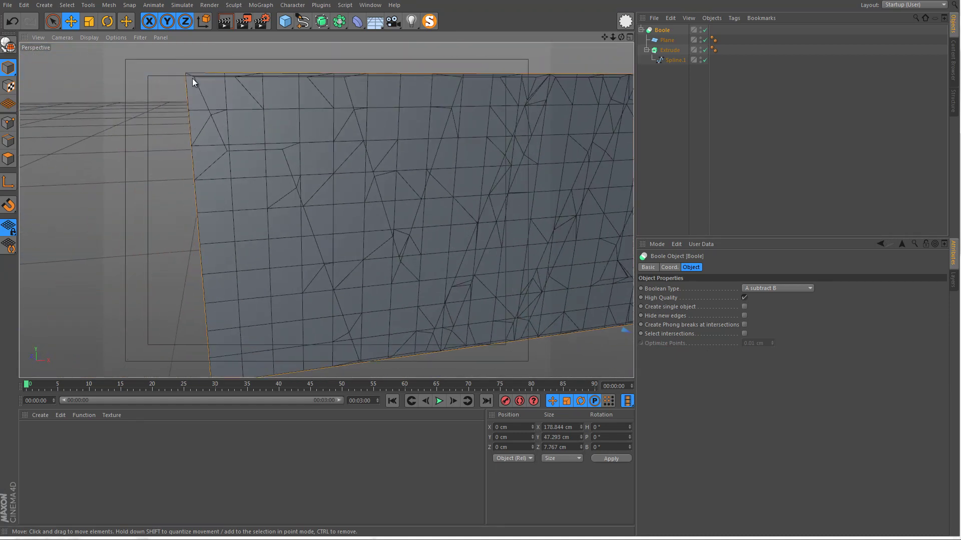
alt+drag(374, 358, 323, 192)
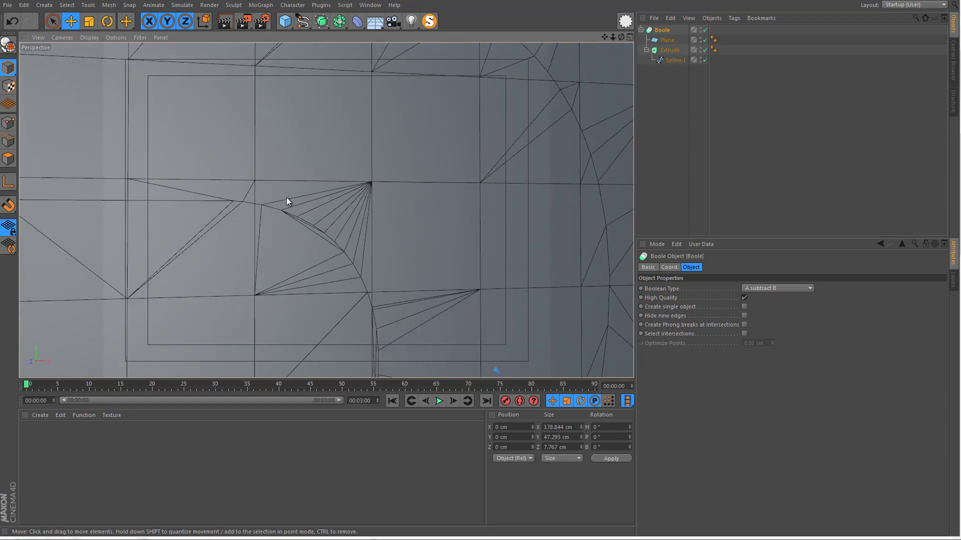
alt+drag(336, 230, 342, 263)
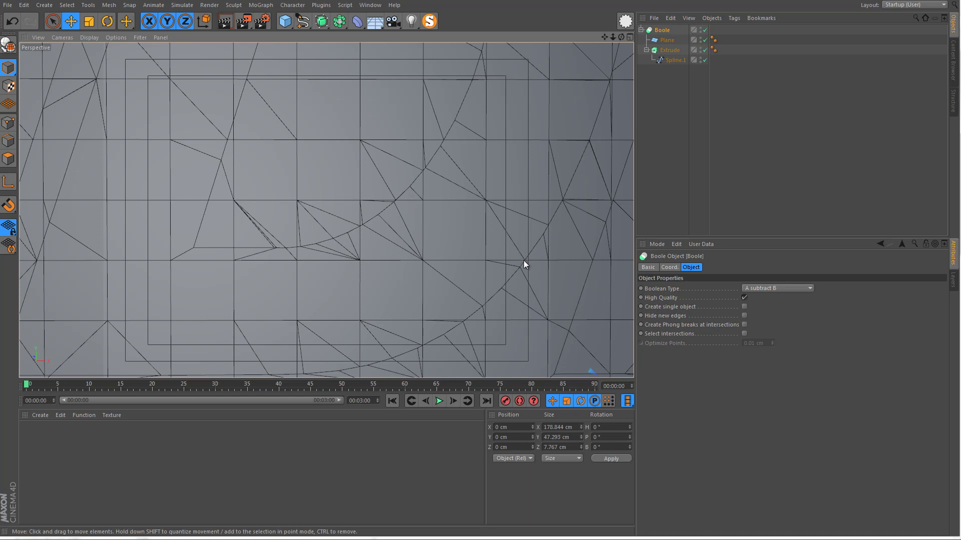
alt+drag(524, 261, 325, 213)
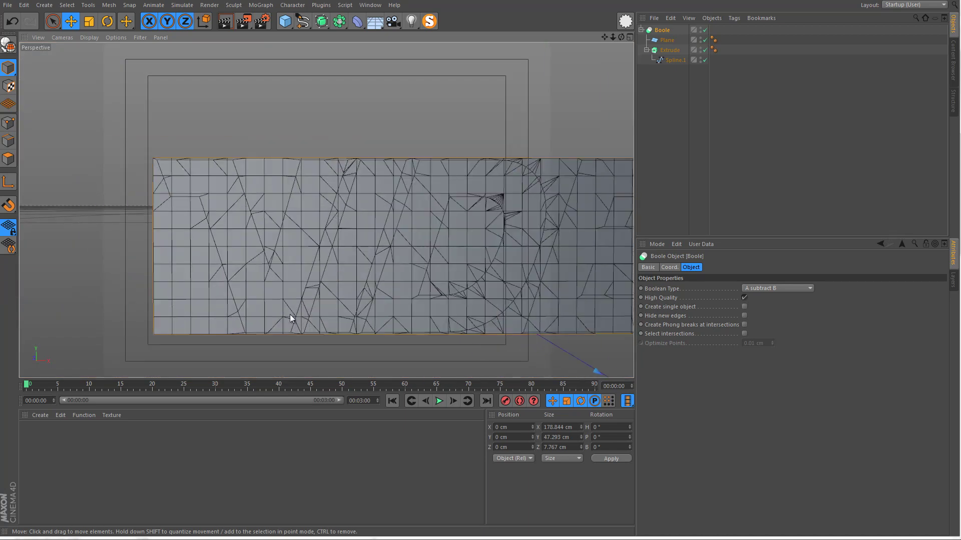
alt+drag(464, 264, 194, 231)
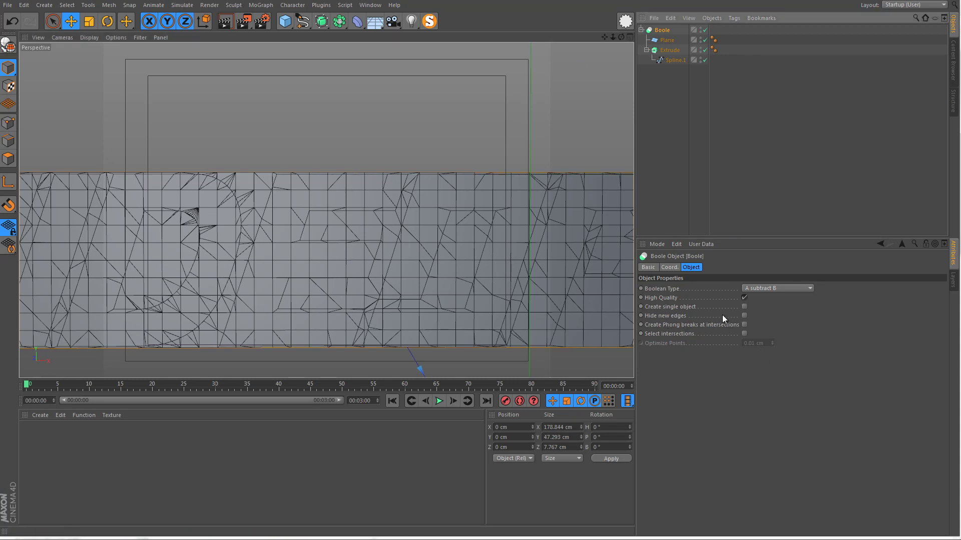
click(744, 316)
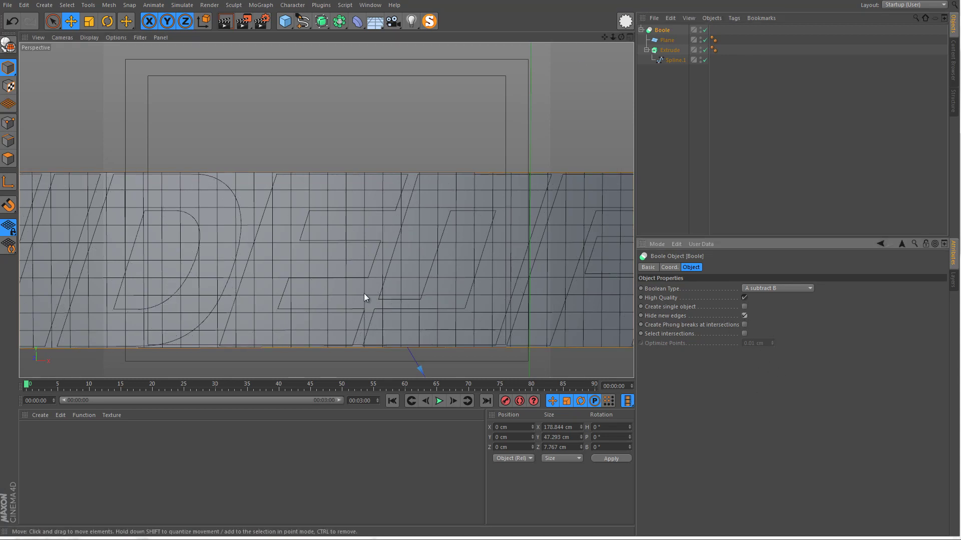
- Change the Boole object's Boolean Type to A intersect B
scroll(314, 289, down, 3)
alt+drag(313, 289, 350, 260)
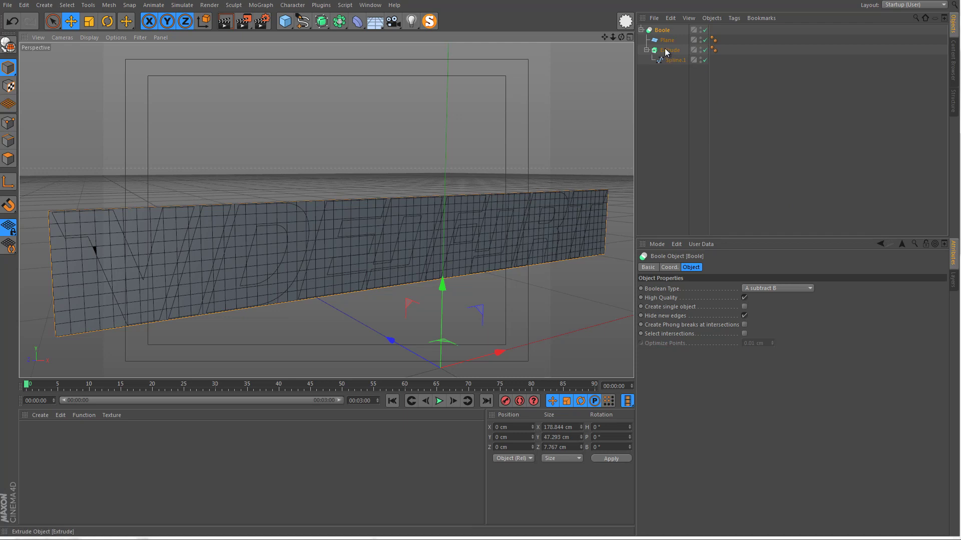
click(658, 32)
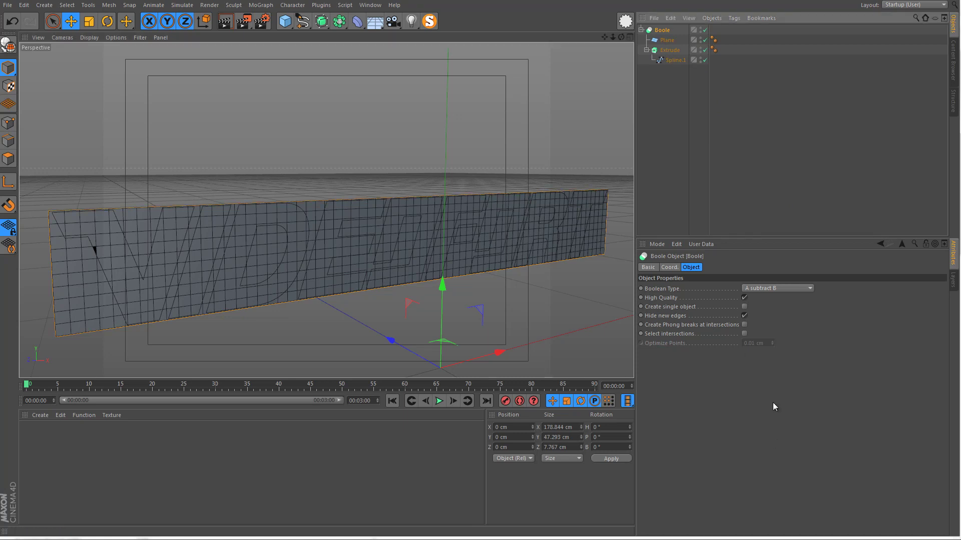
click(763, 291)
click(755, 317)
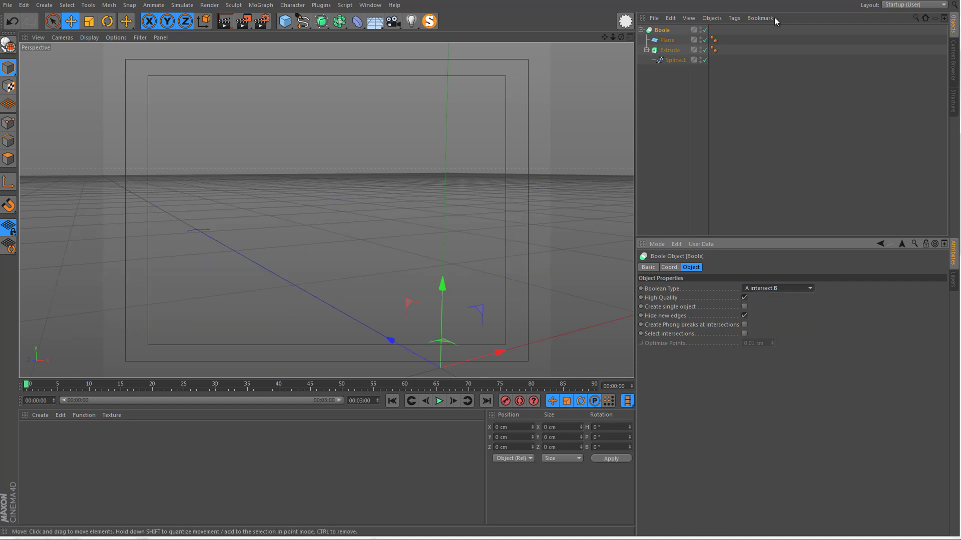
- Set the Extrude's Start and End caps back to Cap
click(669, 50)
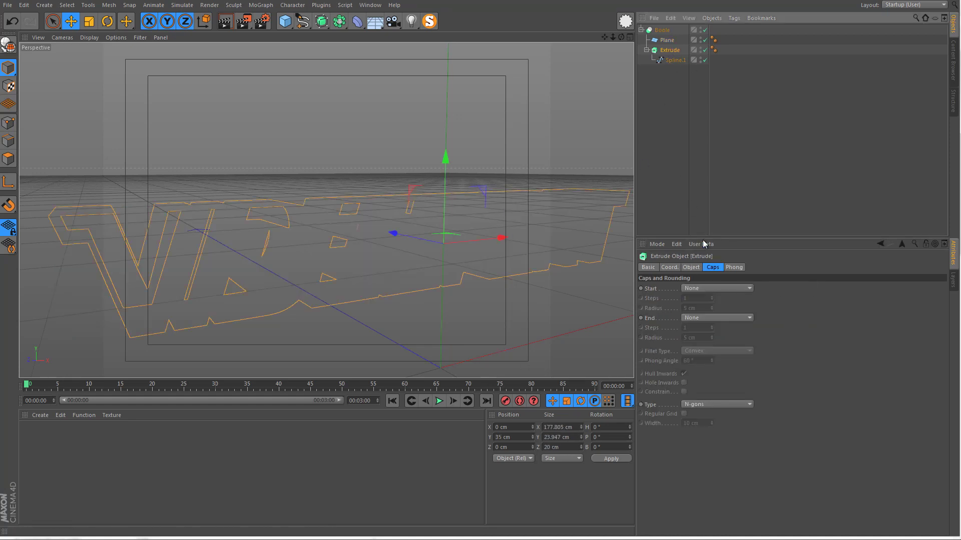
click(701, 289)
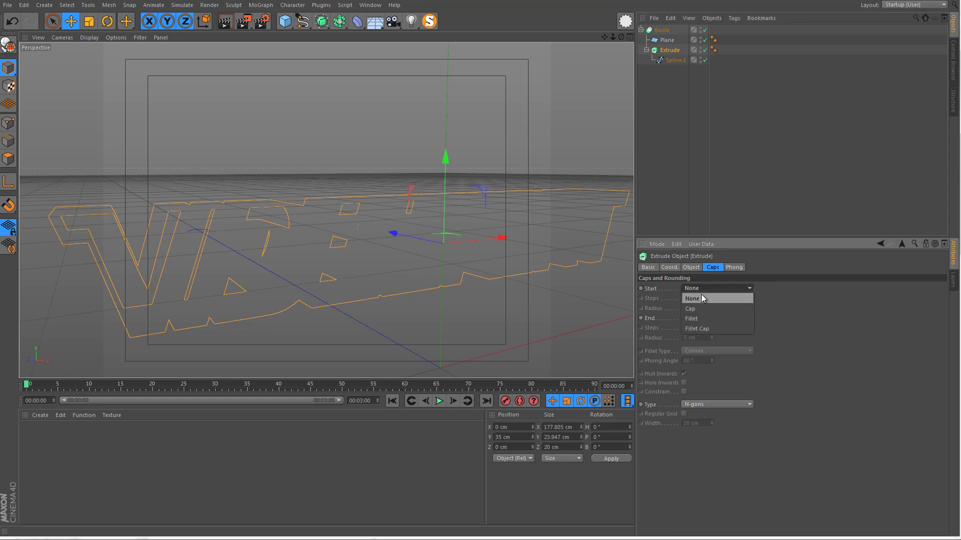
click(699, 307)
click(701, 319)
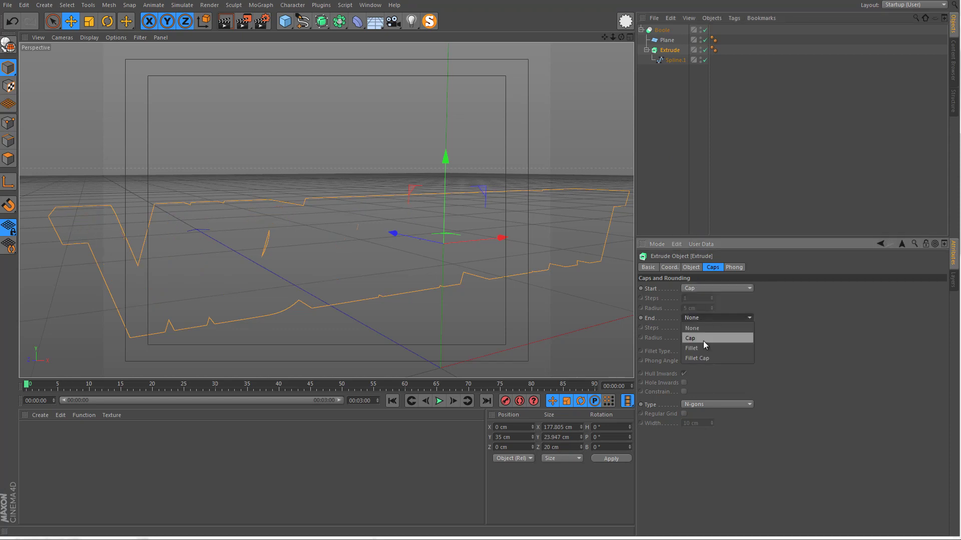
click(709, 337)
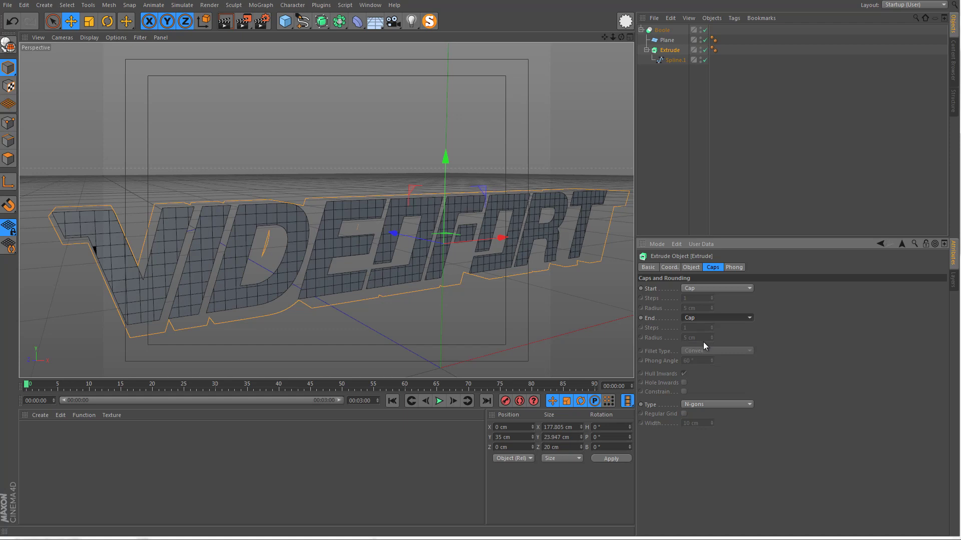
alt+drag(447, 262, 360, 270)
- Move Extrude out and back under the Boole so the letters cut cleanly, then deselect all
click(647, 50)
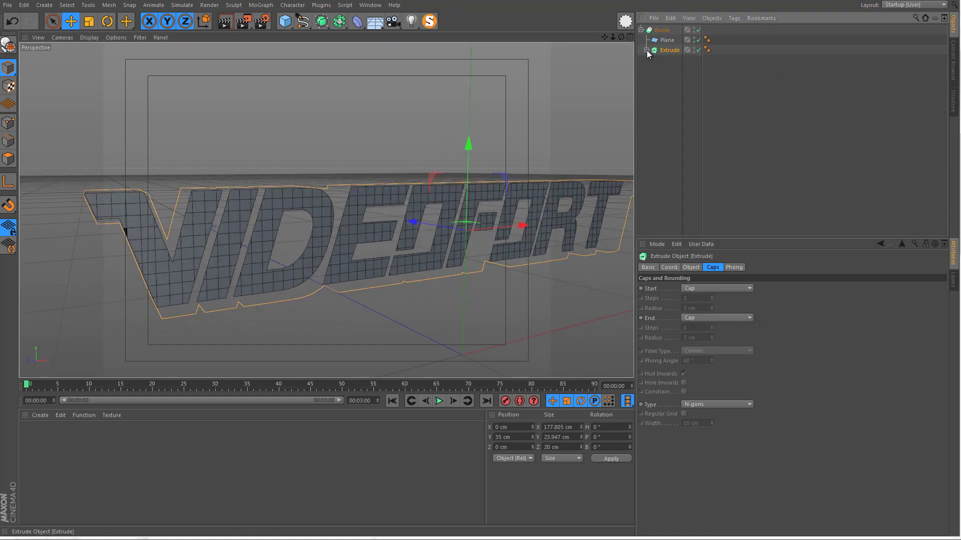
drag(664, 52, 660, 103)
alt+drag(345, 290, 373, 326)
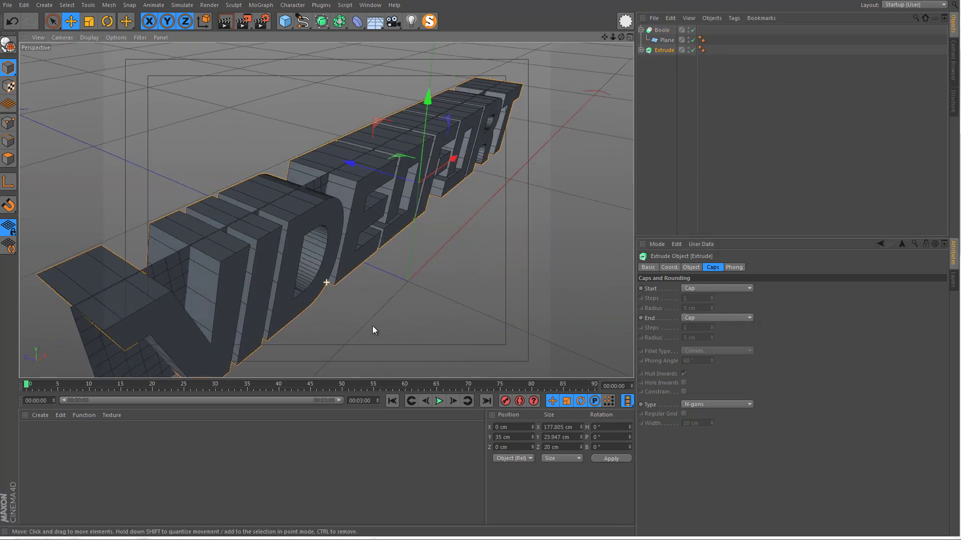
key(ctrl+z)
key(ctrl+z)
key(ctrl+z)
key(ctrl+z)
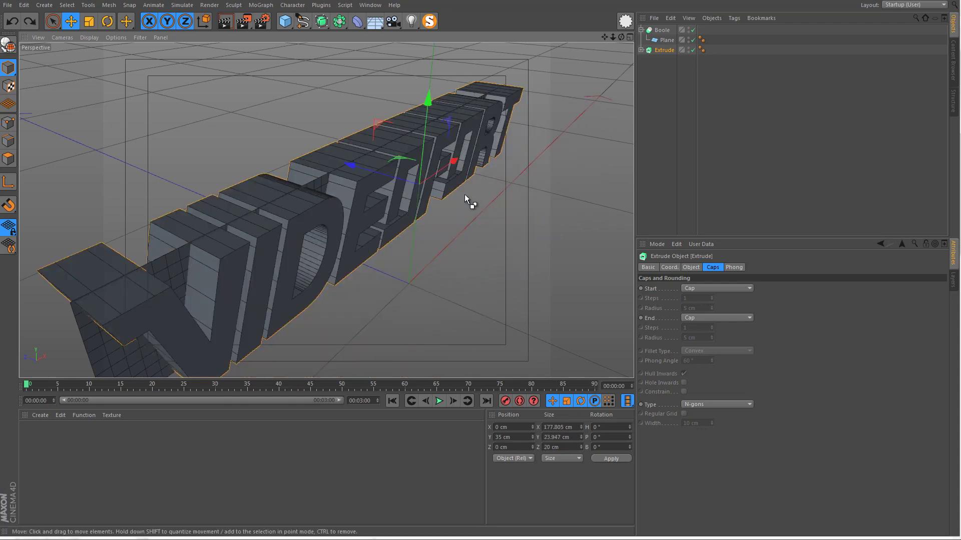
drag(666, 52, 666, 45)
alt+drag(384, 248, 266, 211)
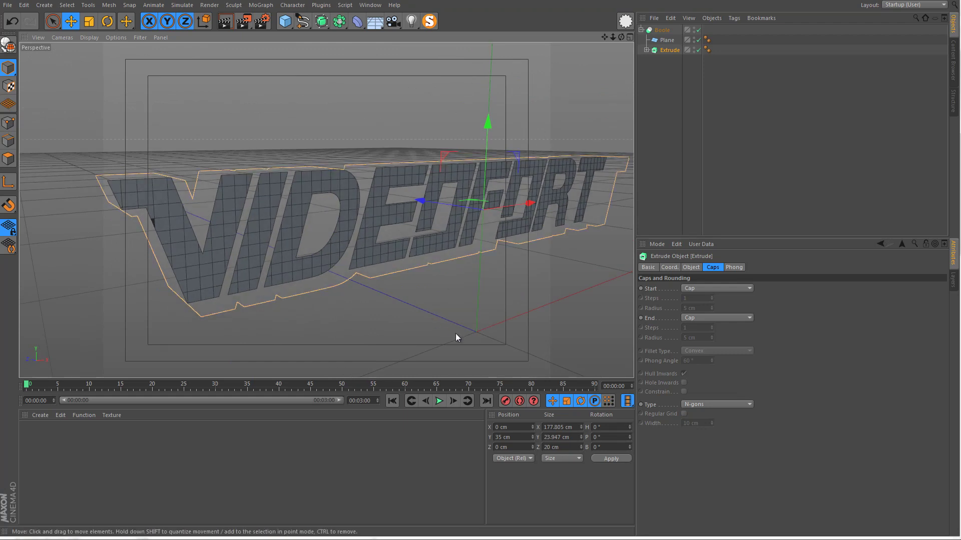
alt+drag(617, 257, 768, 101)
click(687, 95)
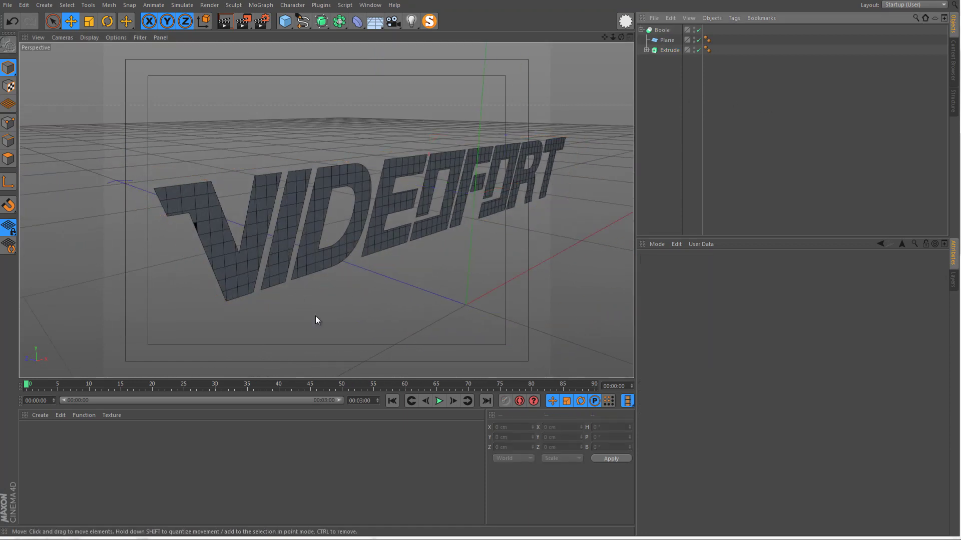
- Try lower plane segment counts: 35 width and 5 height segments
alt+drag(603, 307, 326, 227)
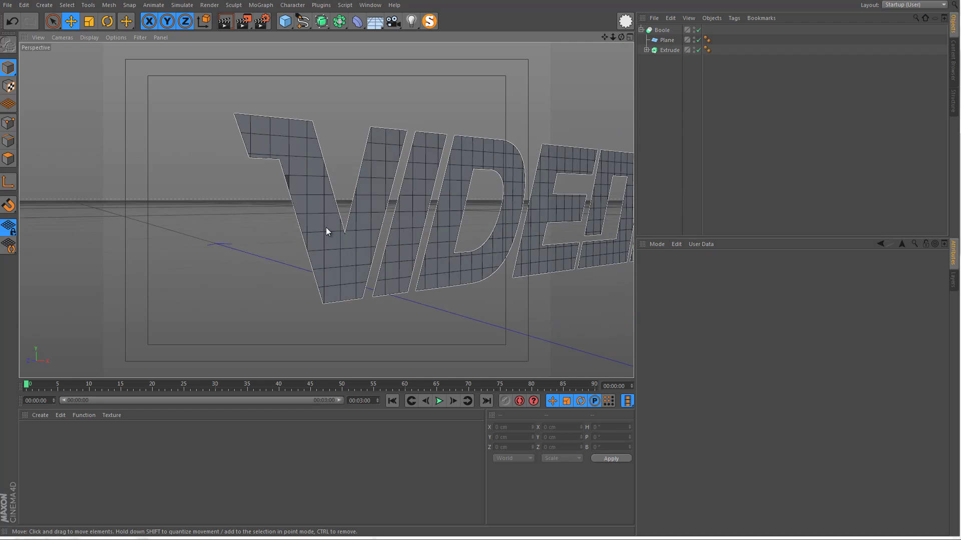
click(667, 40)
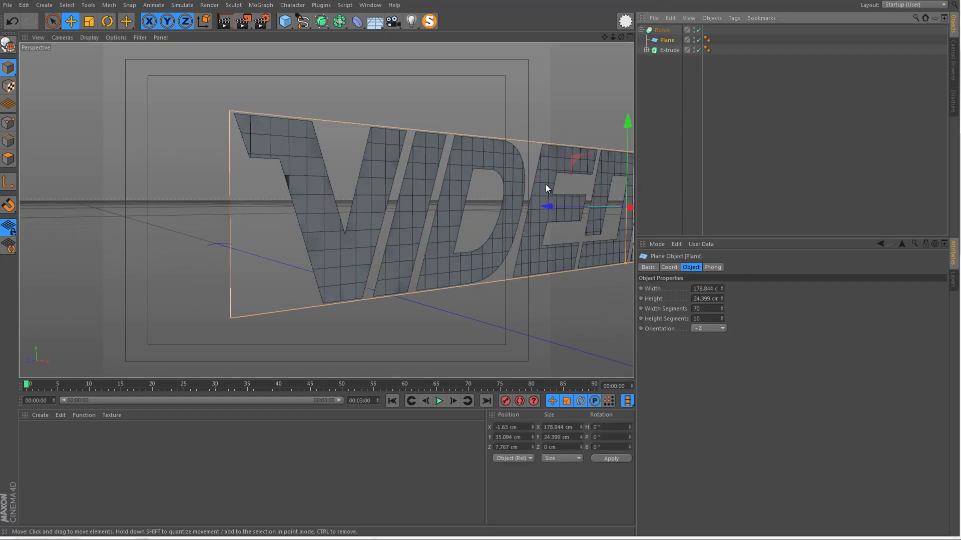
click(706, 310)
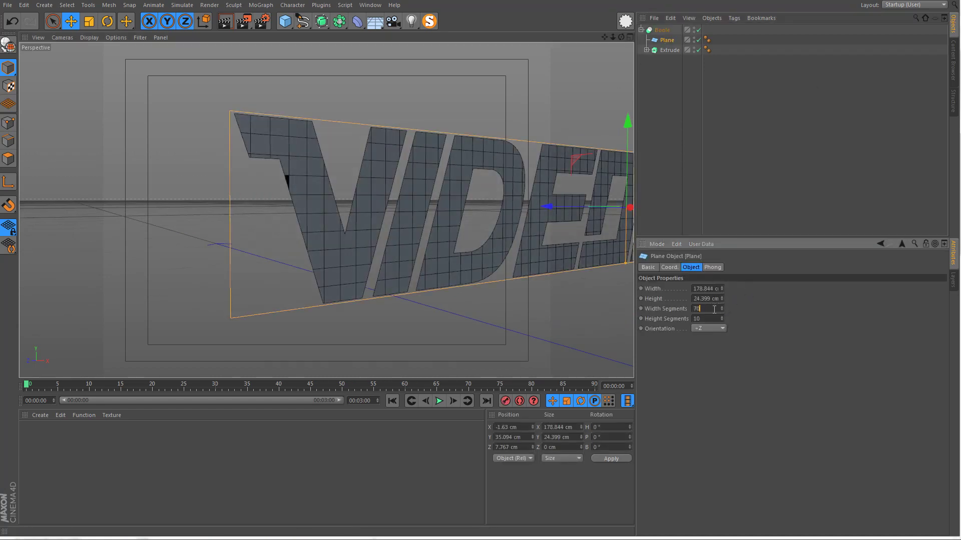
key(BackSpace)
key(BackSpace)
text(1)
click(709, 140)
click(670, 40)
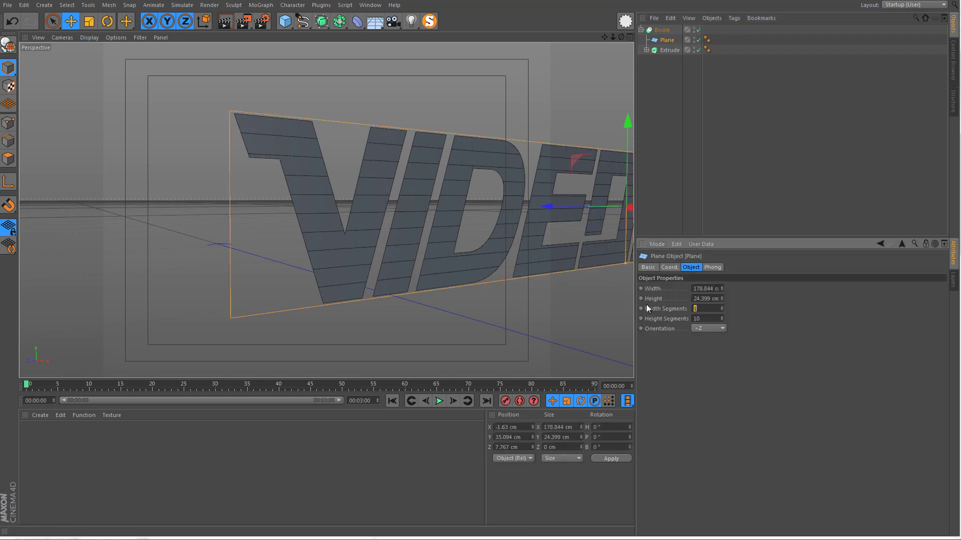
text(35)
key(Return)
double_click(711, 320)
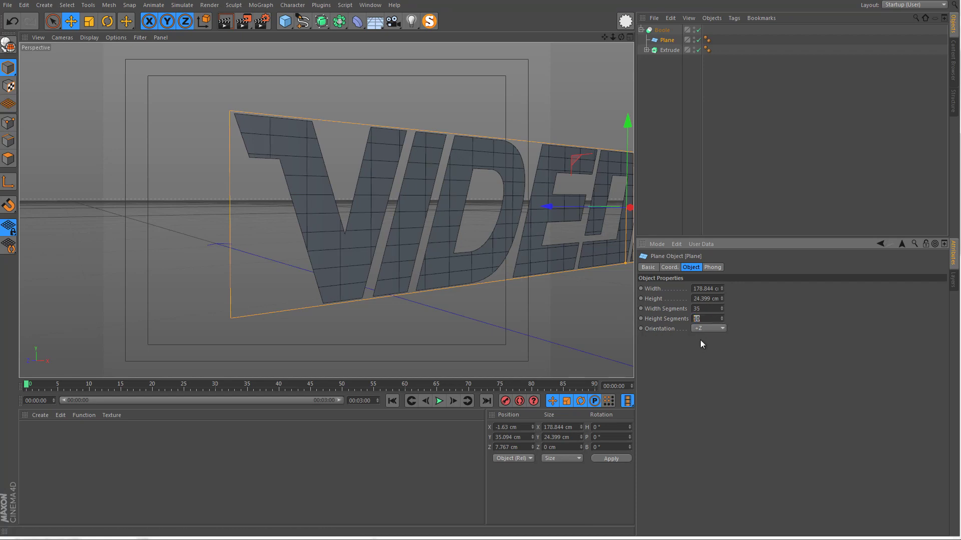
text(5)
key(Return)
- Set the plane to 70 width segments and 10 height segments
alt+drag(436, 259, 476, 258)
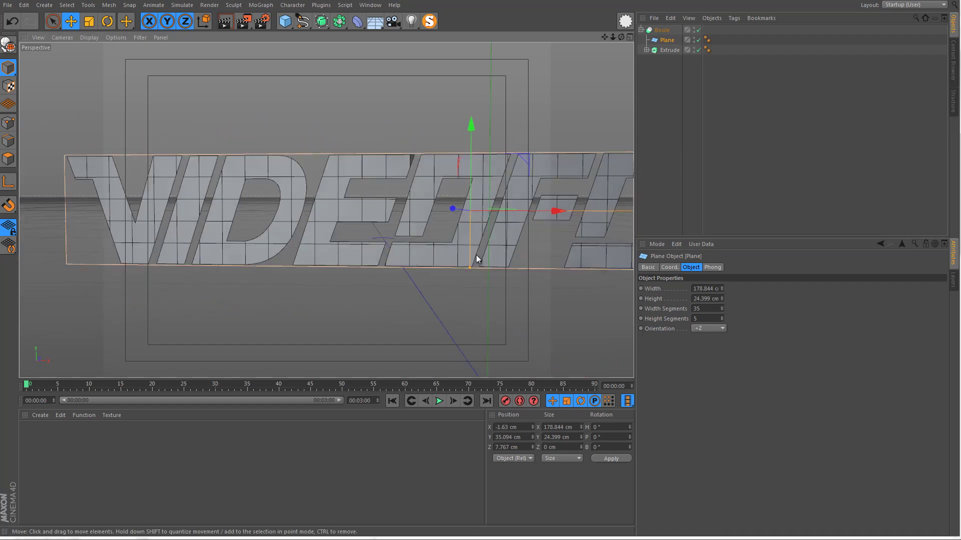
alt+middle_drag(476, 254, 144, 259)
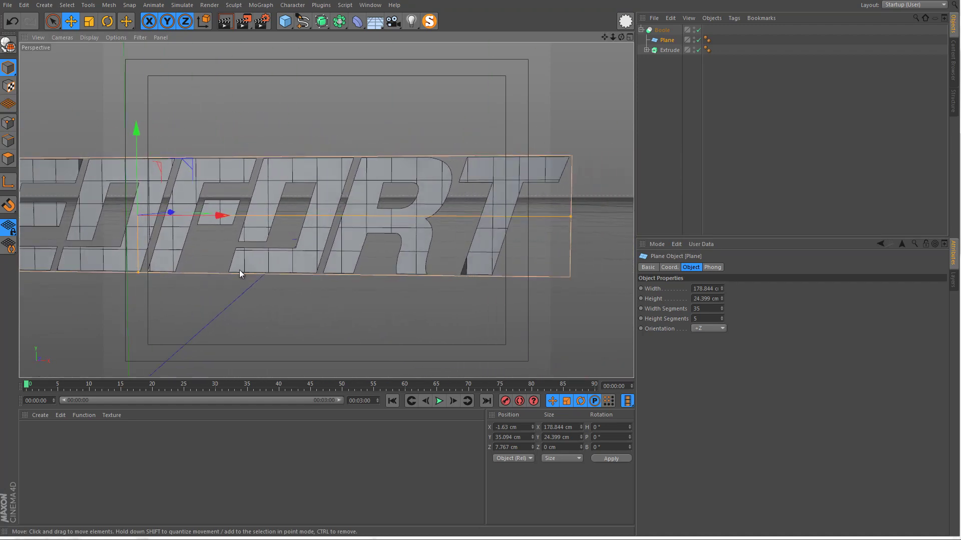
alt+drag(239, 269, 217, 257)
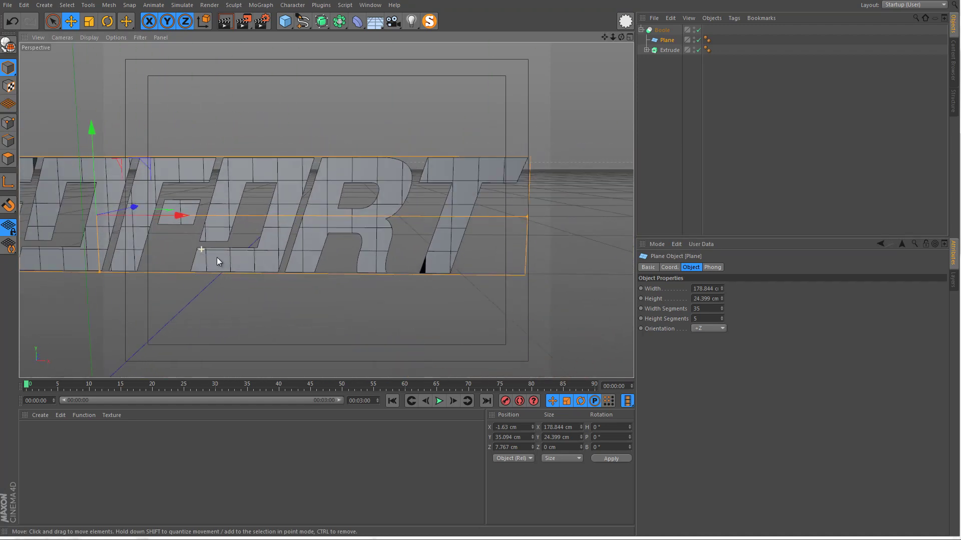
scroll(220, 255, down, 3)
alt+middle_drag(224, 254, 347, 256)
alt+drag(348, 257, 441, 264)
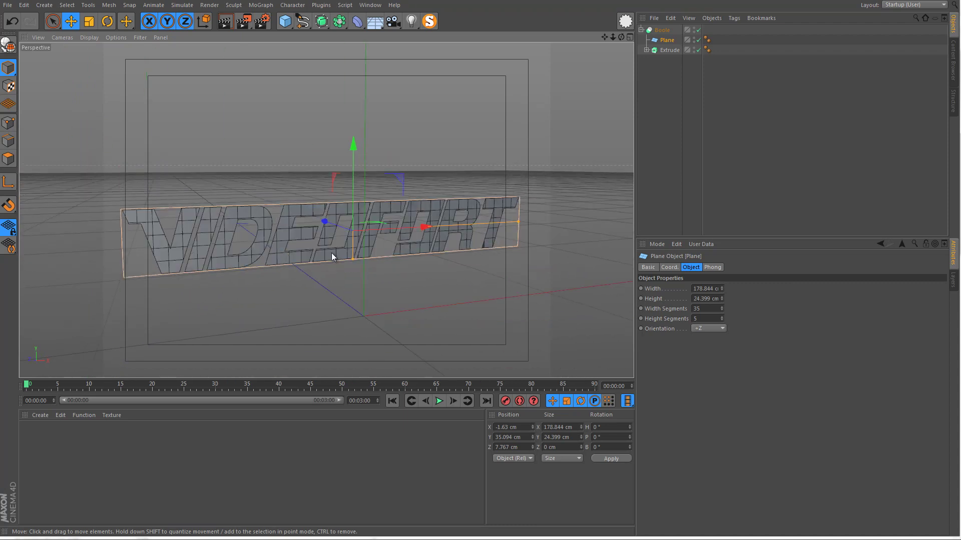
click(699, 308)
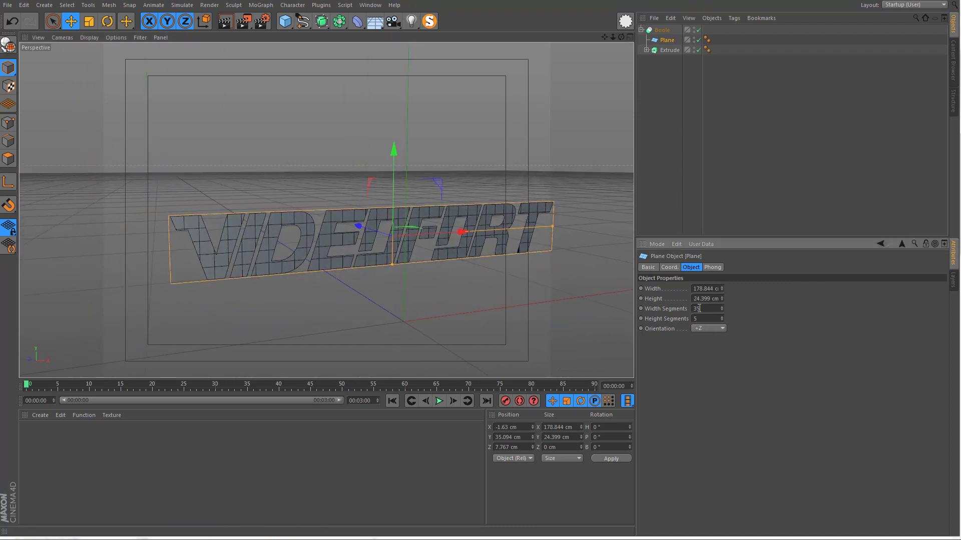
text(70)
key(Tab)
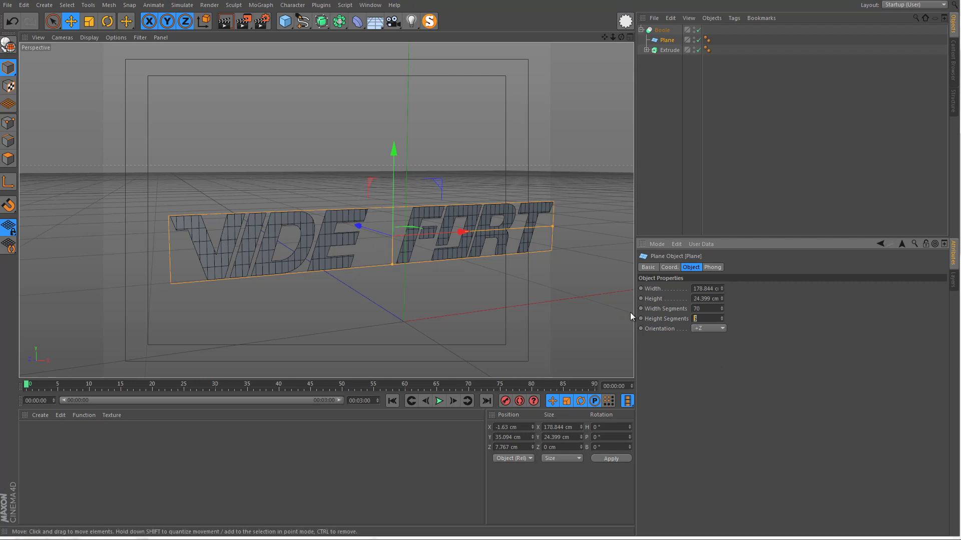
text(10)
key(Return)
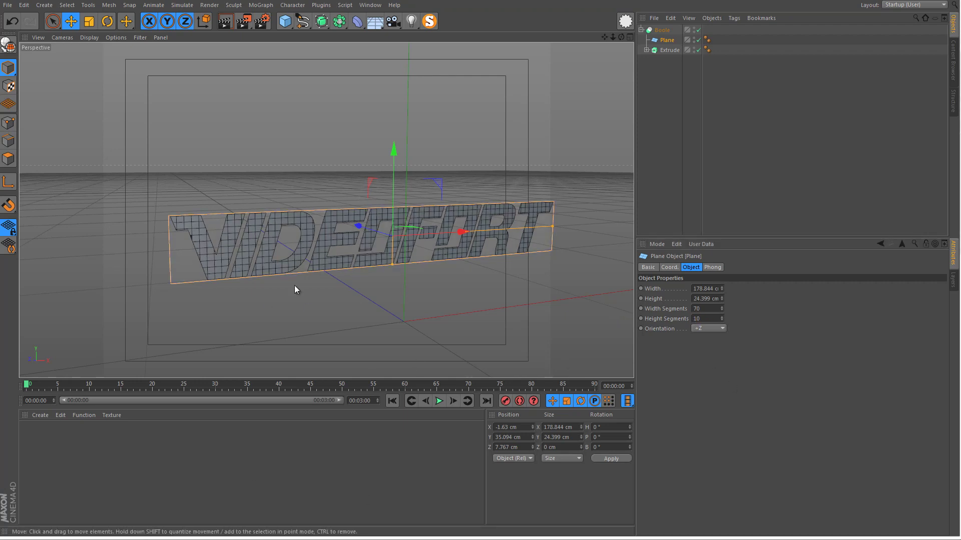
- Check the test 2 render, undo a stray plane move, and re-enter 10 height segments
click(175, 516)
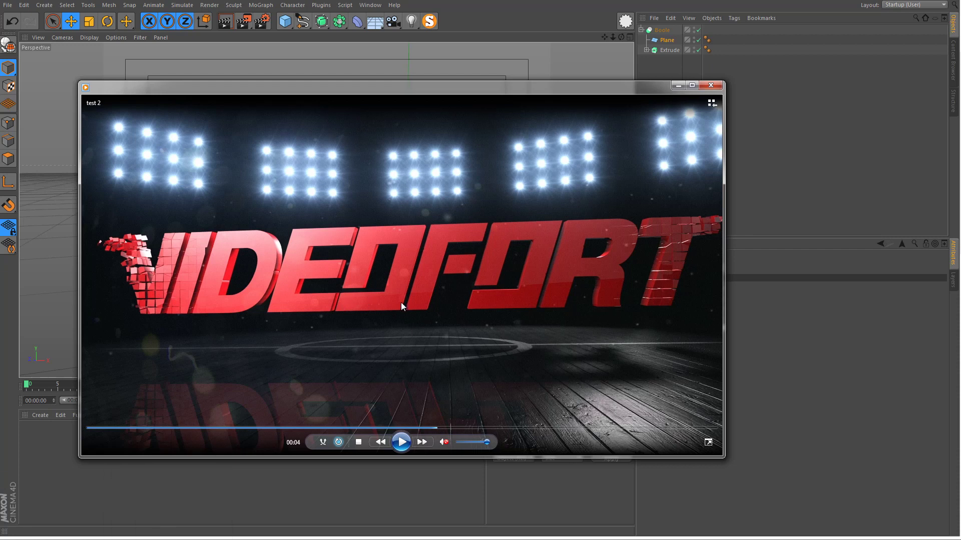
click(711, 85)
drag(446, 258, 401, 239)
key(ctrl+z)
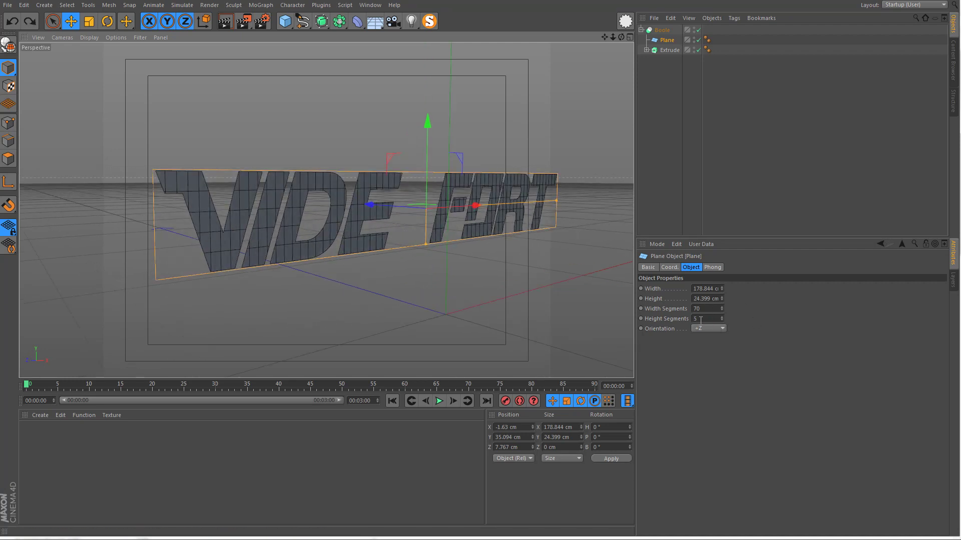
double_click(700, 318)
text(10)
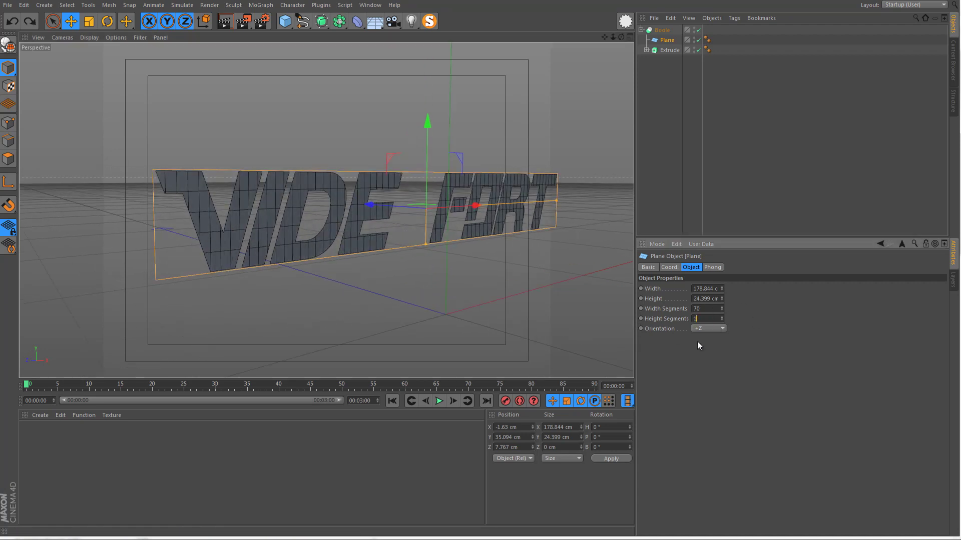
key(Return)
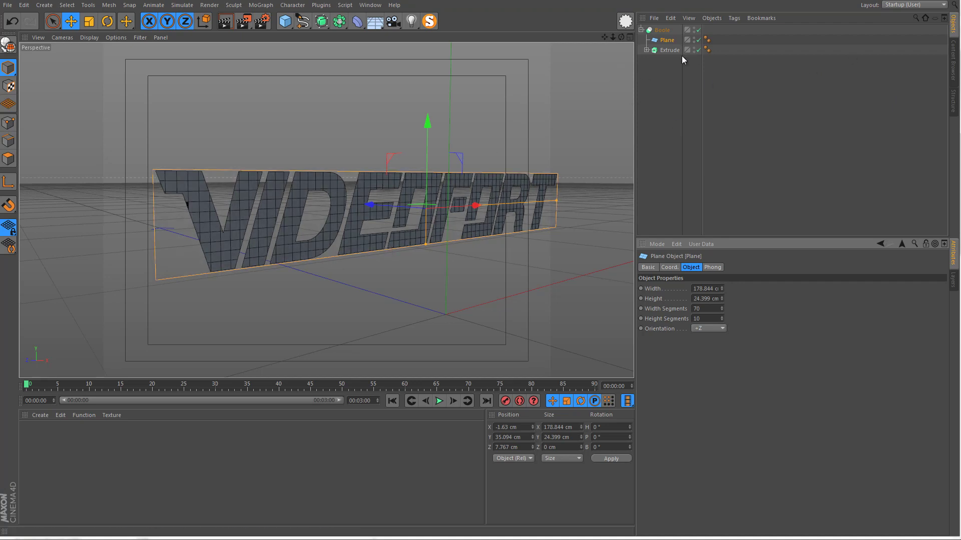
- Bake the Boole into an editable copy with Plane, Extrude, Cap 1 and Cap 2
right_click(666, 30)
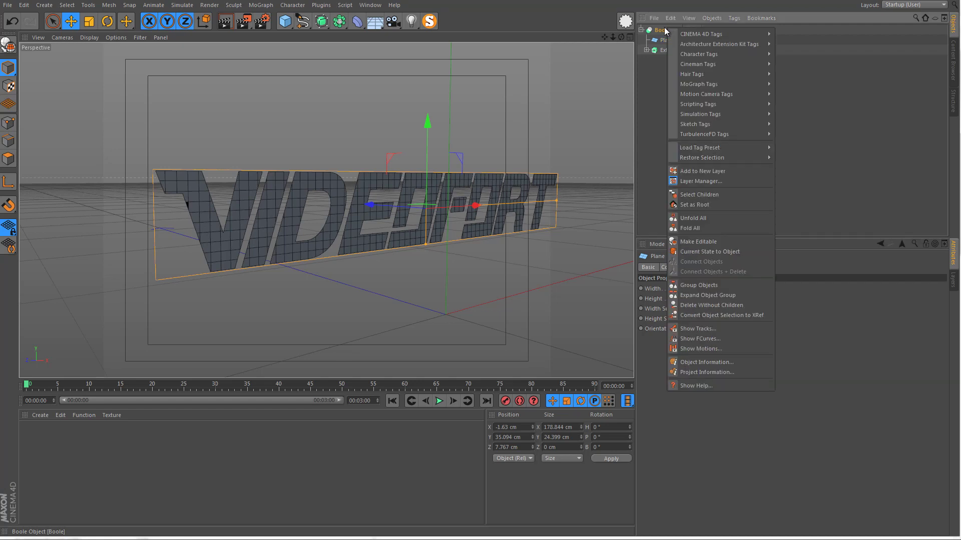
click(697, 251)
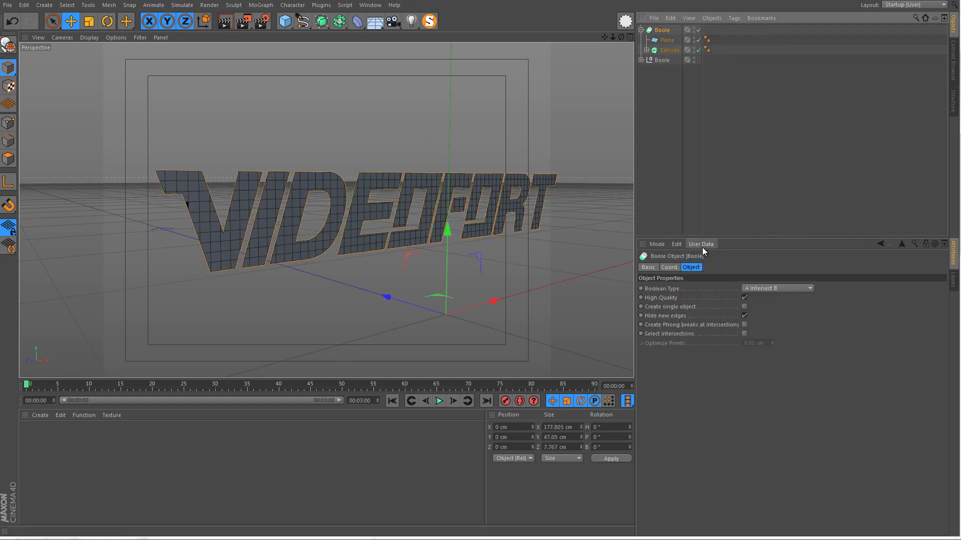
click(656, 60)
click(641, 59)
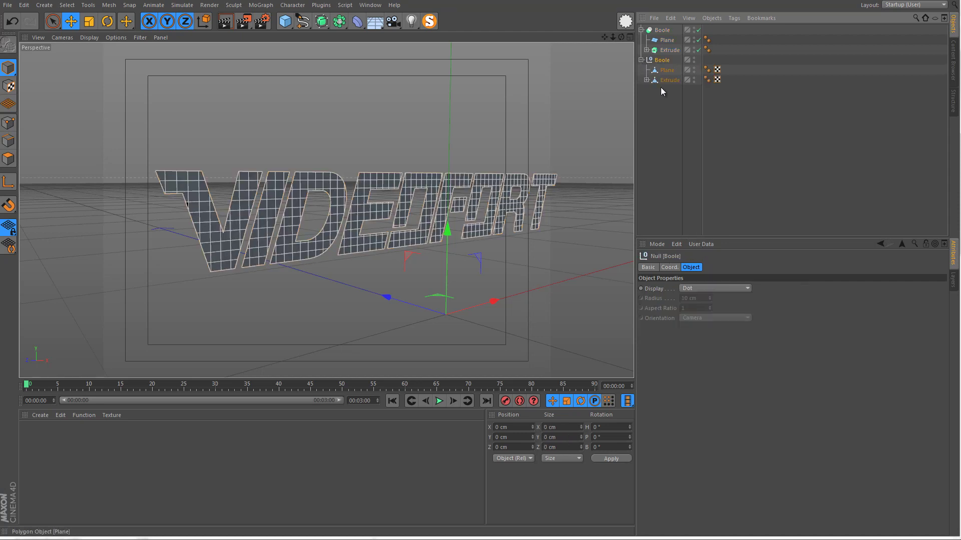
click(646, 80)
drag(659, 128, 661, 77)
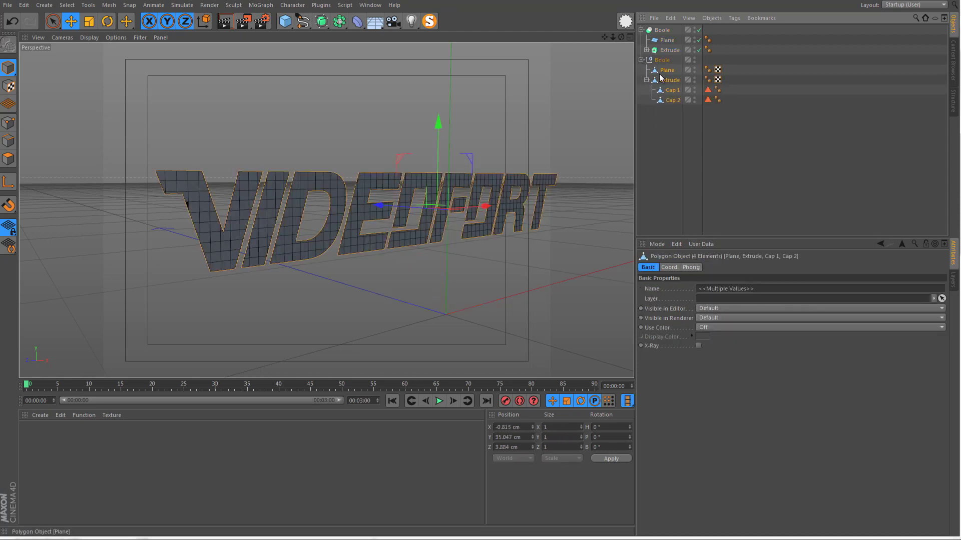
- Group the original Boole, Plane and Extrude under a Null
click(668, 50)
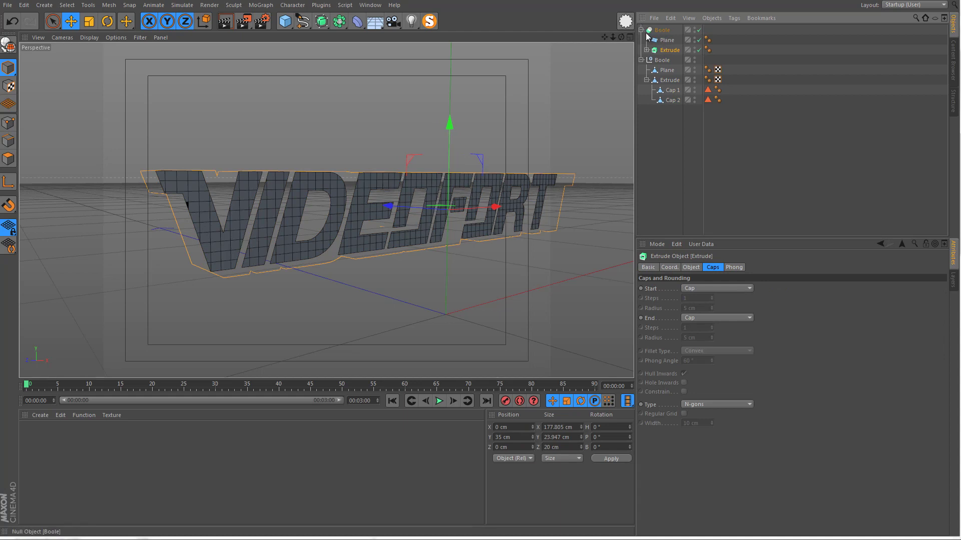
drag(659, 31, 673, 49)
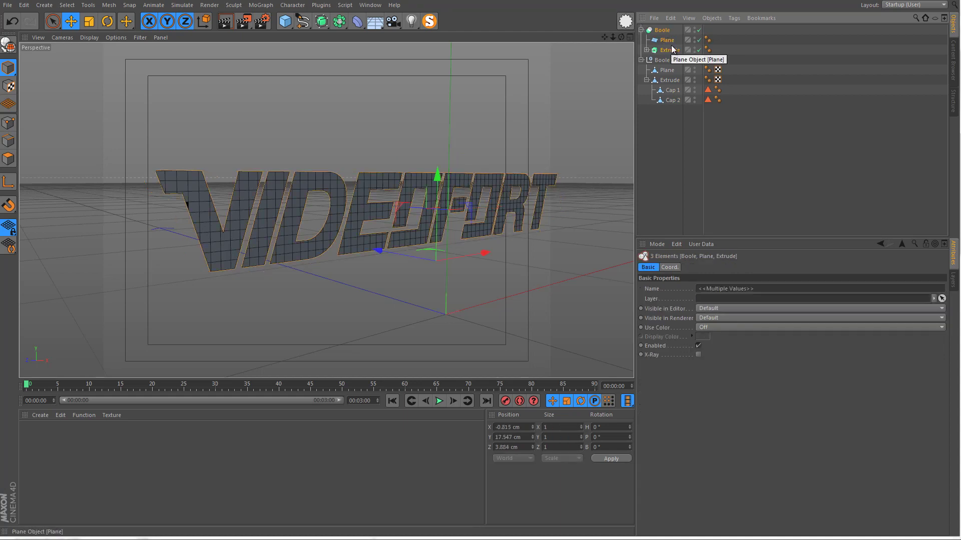
right_click(672, 48)
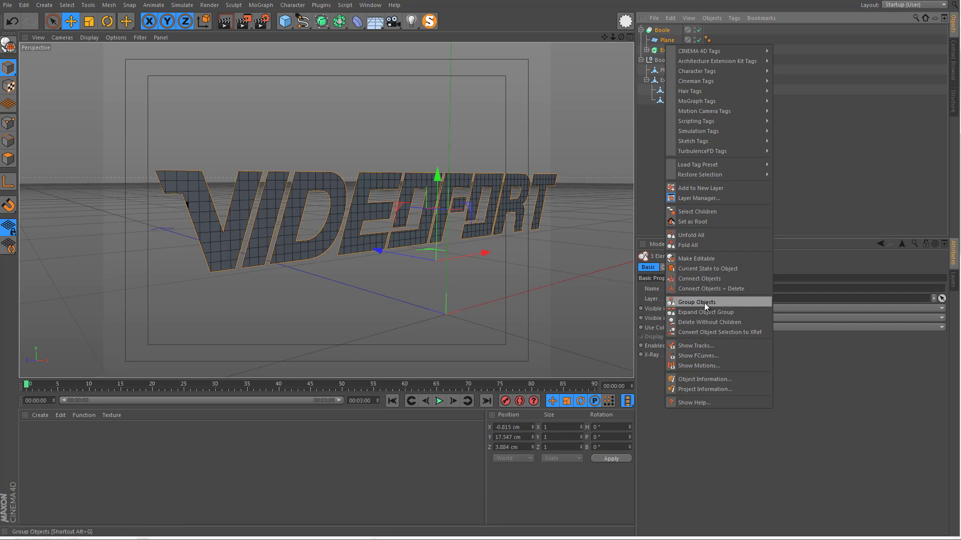
click(704, 302)
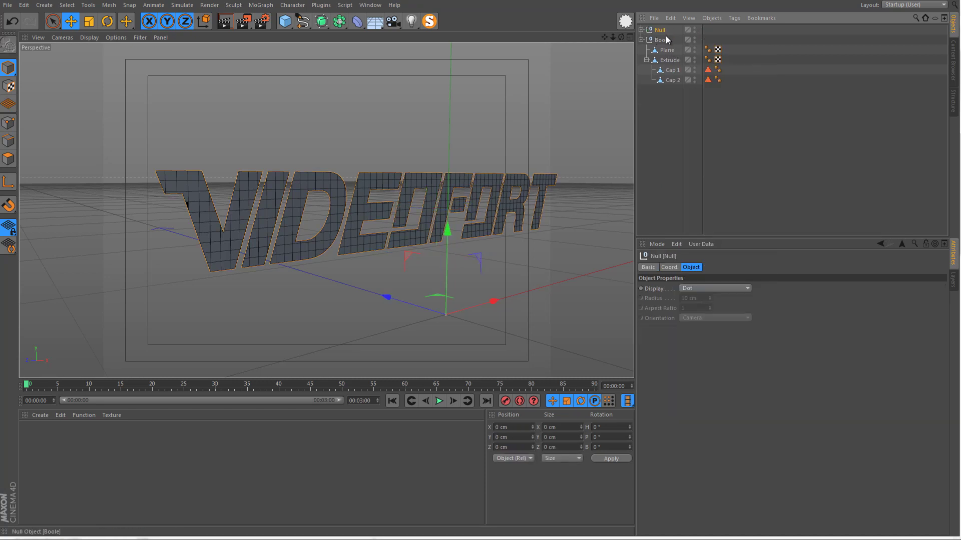
- Hide the Null group and move it below the baked Boole
click(695, 30)
drag(660, 30, 650, 144)
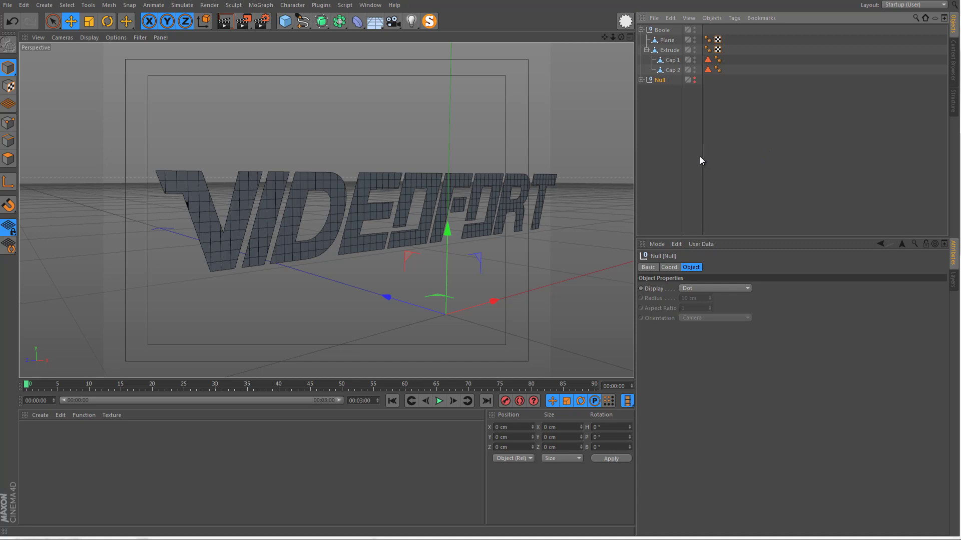
click(671, 115)
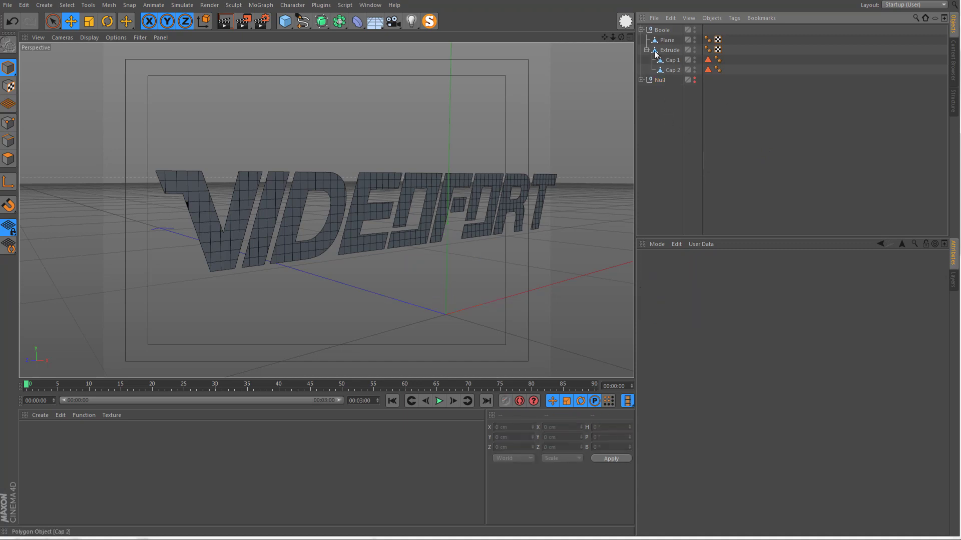
- Delete the baked Extrude along with its caps
click(642, 31)
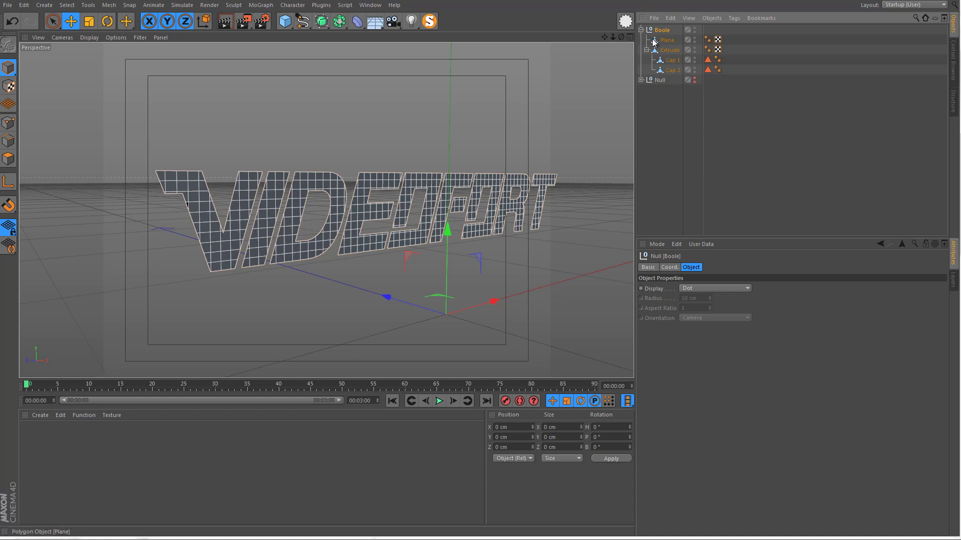
click(663, 43)
click(672, 90)
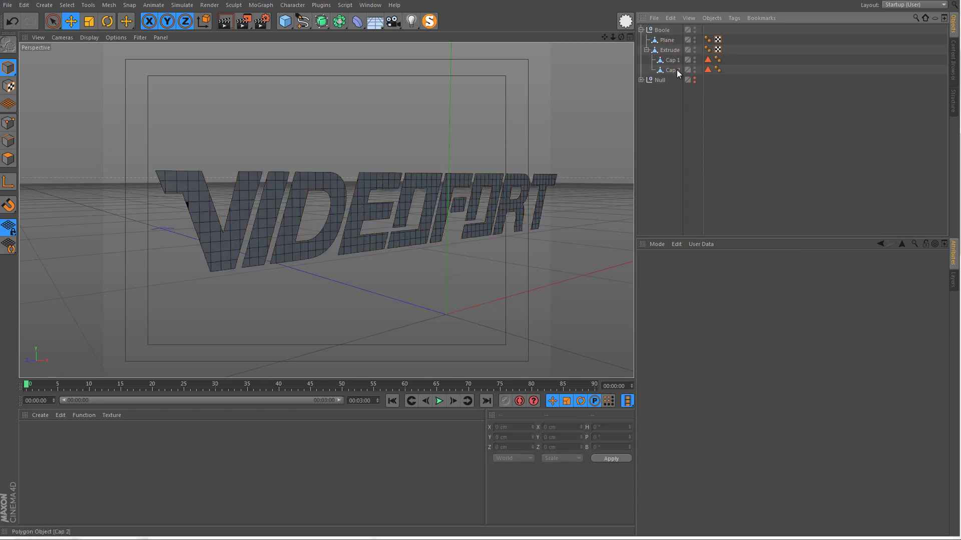
click(670, 50)
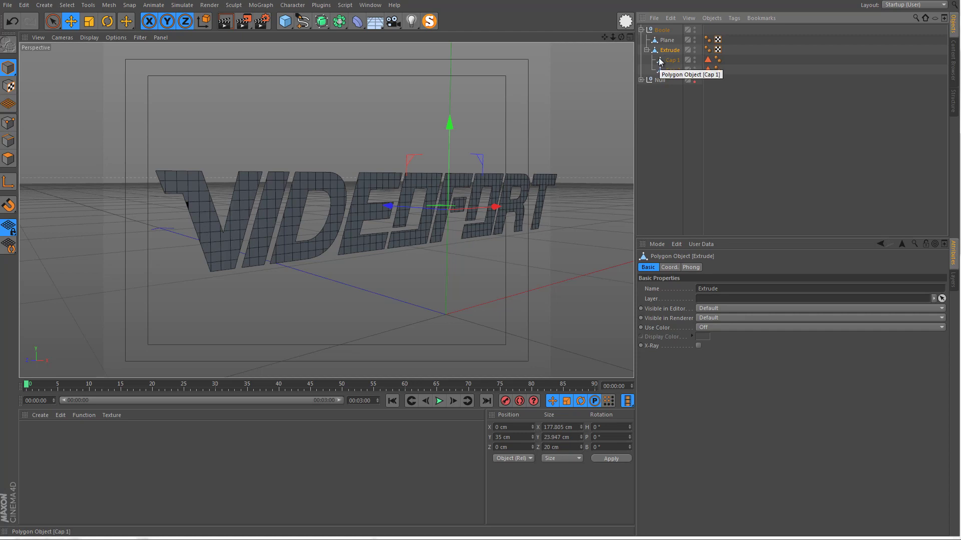
mouse_move(404, 209)
mouse_down()
mouse_move(483, 226)
mouse_move(408, 209)
mouse_up()
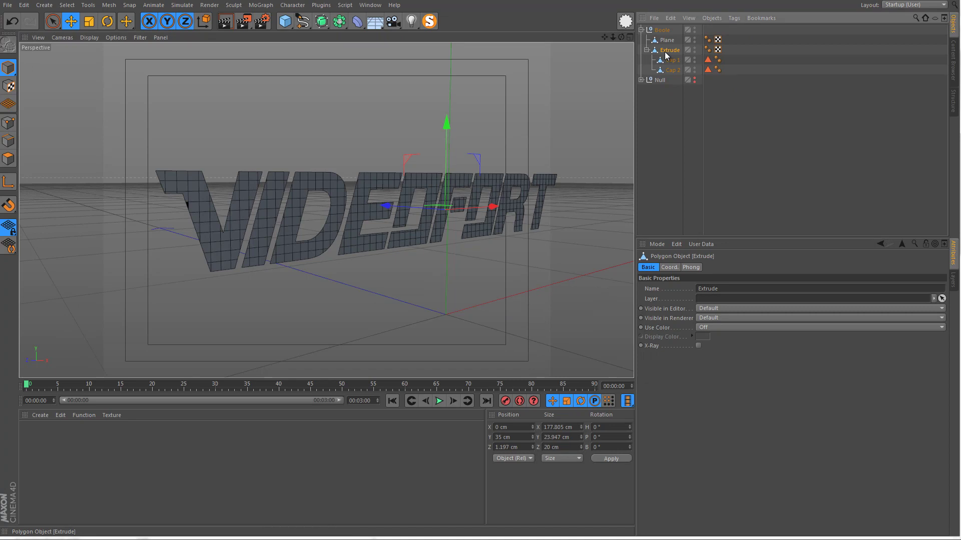
key(Delete)
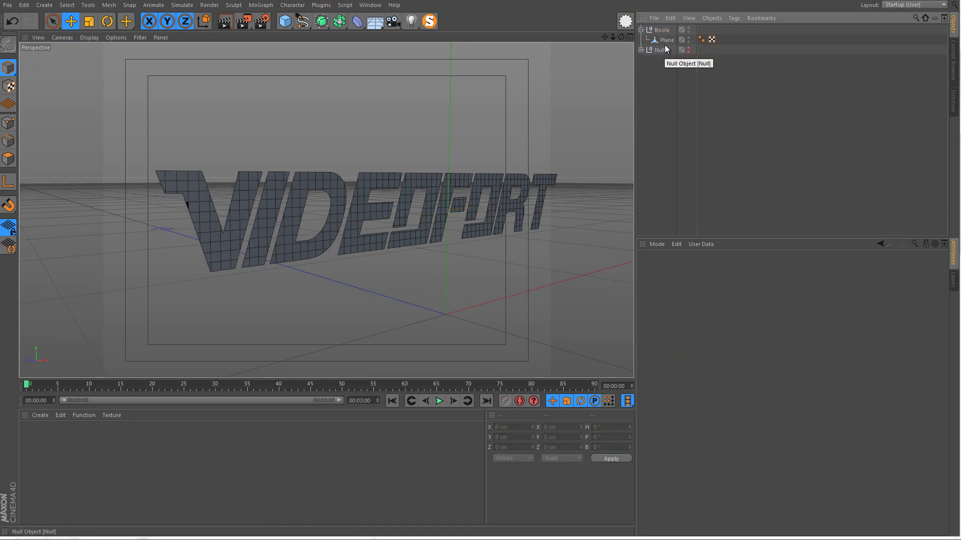
- Move the Plane out of the Boole to the top level and delete the empty Boole
click(664, 43)
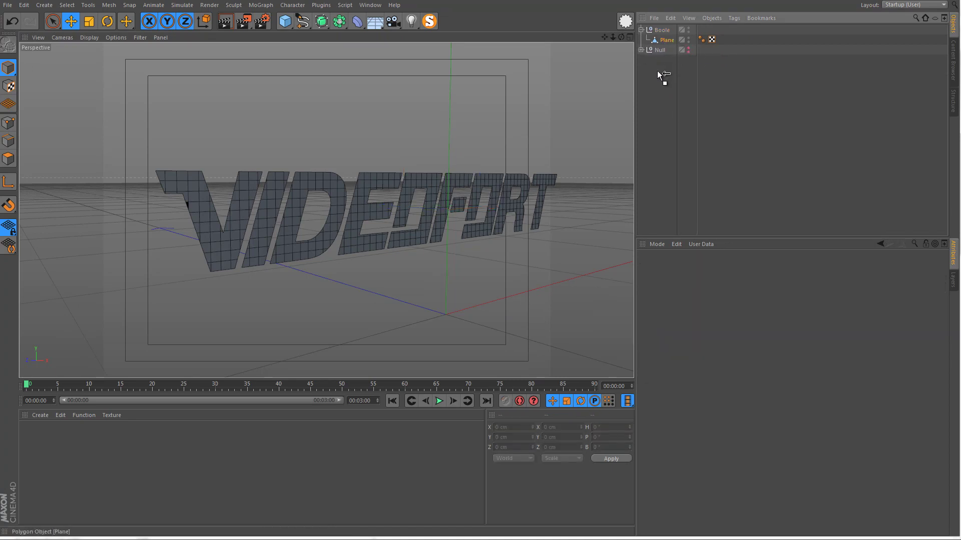
drag(657, 74, 658, 45)
click(659, 29)
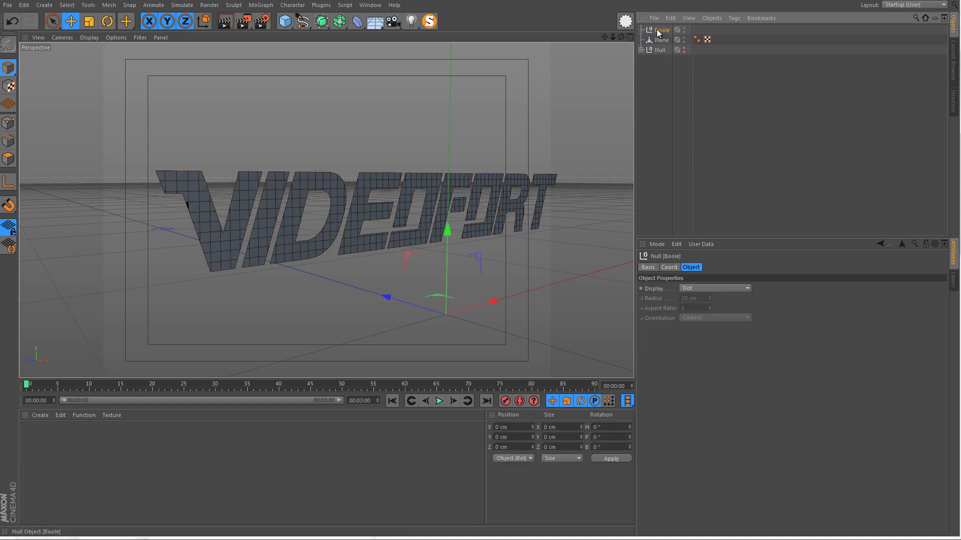
key(Delete)
- Set the Plane's Z and X positions to 0 cm
click(411, 195)
drag(368, 204, 445, 253)
key(ctrl+z)
key(ctrl+z)
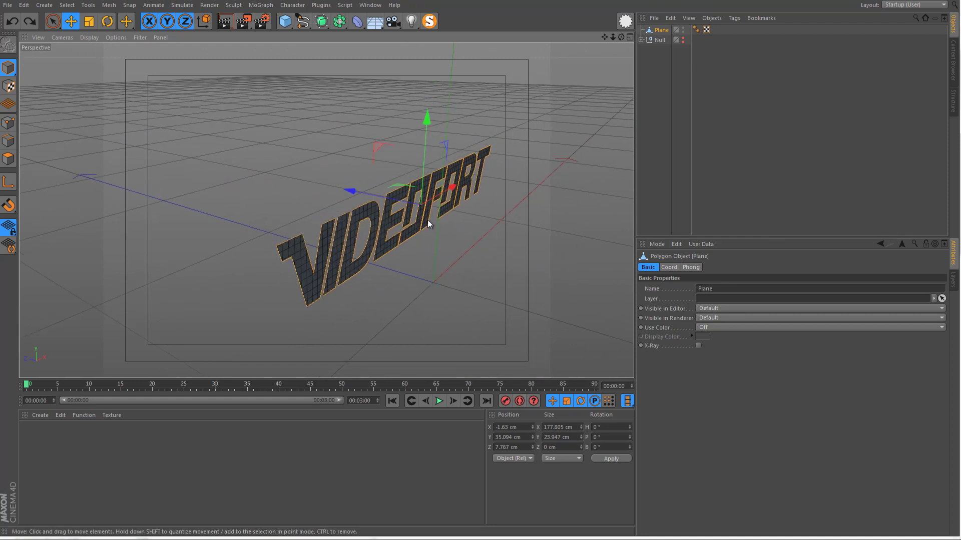
alt+drag(427, 220, 614, 417)
double_click(526, 448)
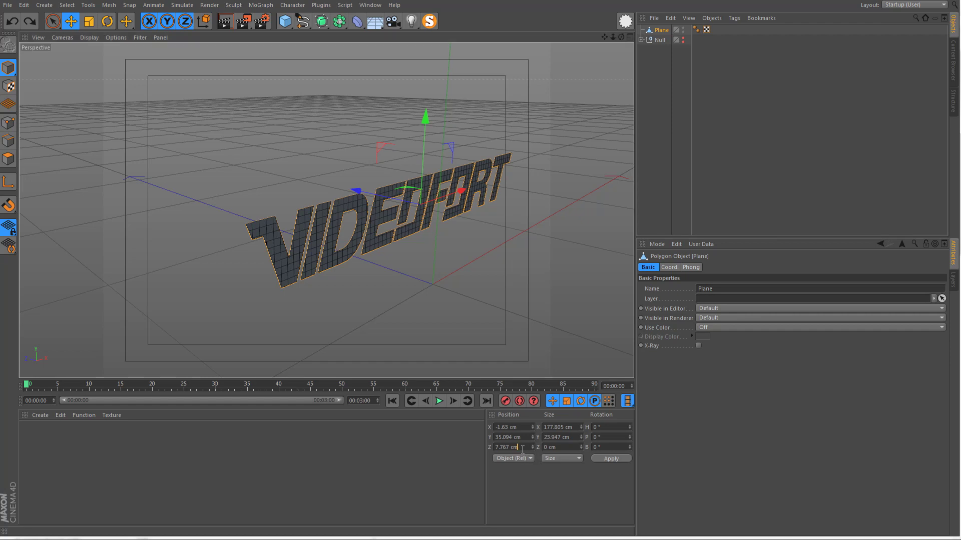
text(0)
key(Return)
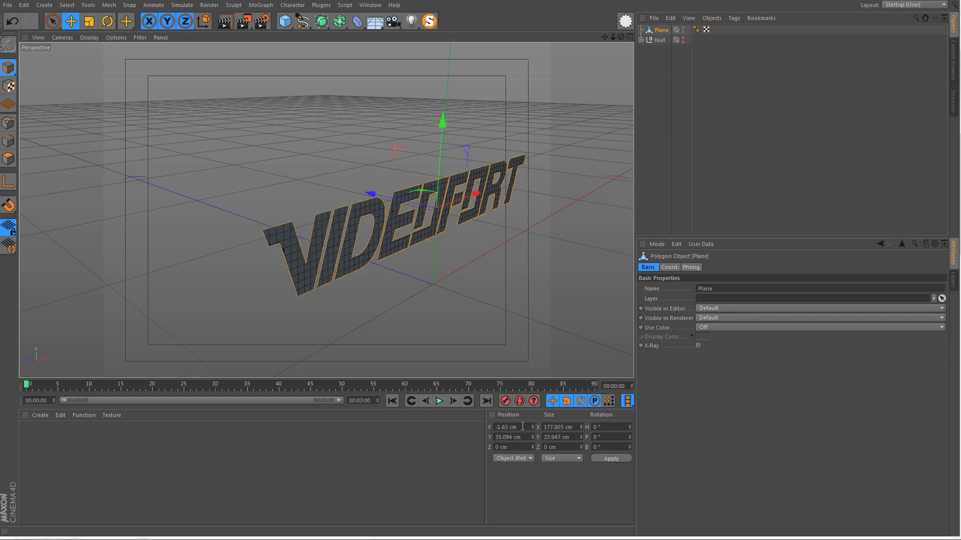
double_click(523, 426)
text(0)
key(Return)
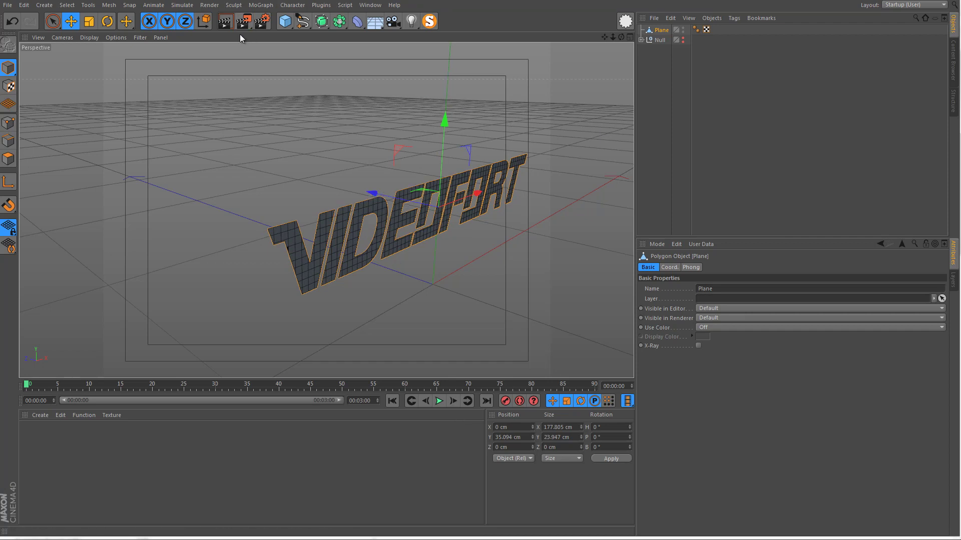
click(262, 6)
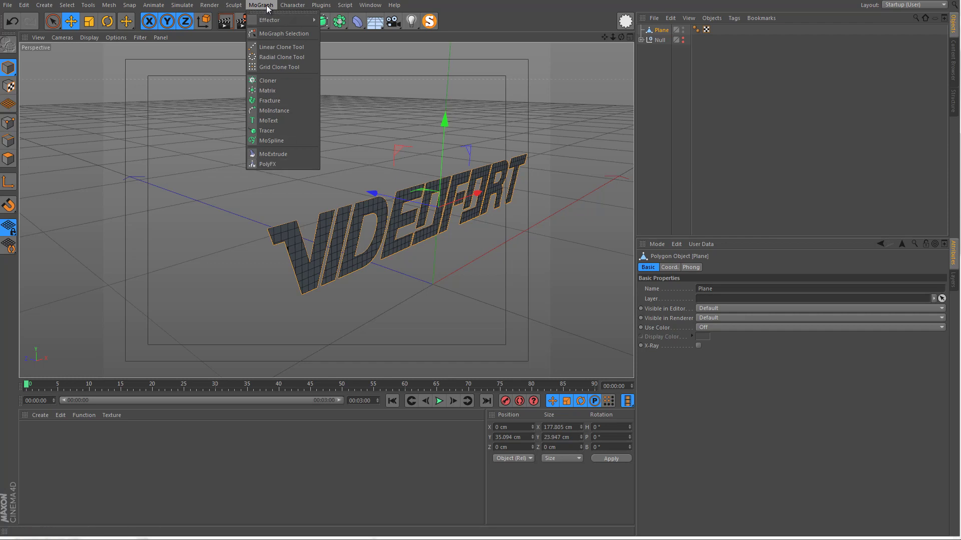
- Add a PolyFX object as a child of the Plane and rename the Plane to 'logo'
click(284, 161)
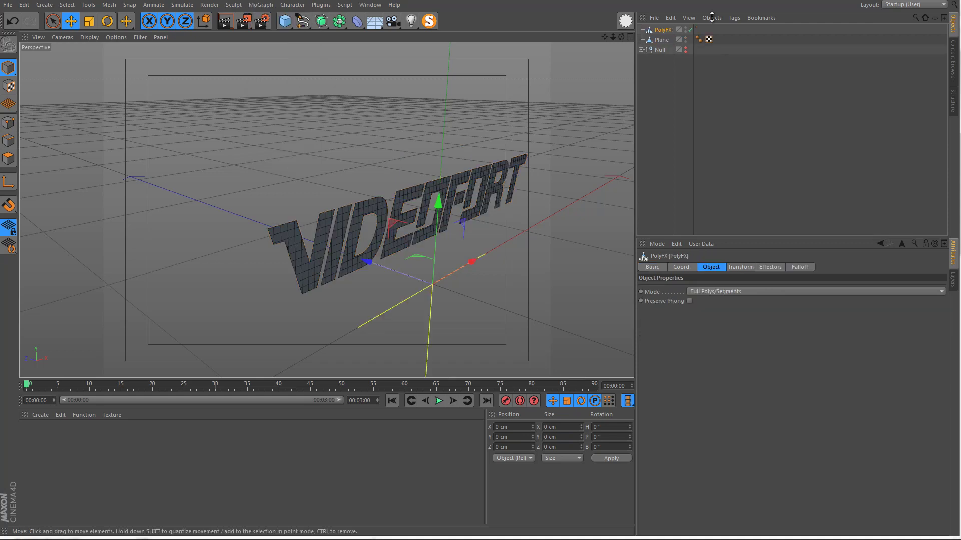
drag(658, 28, 656, 40)
double_click(661, 30)
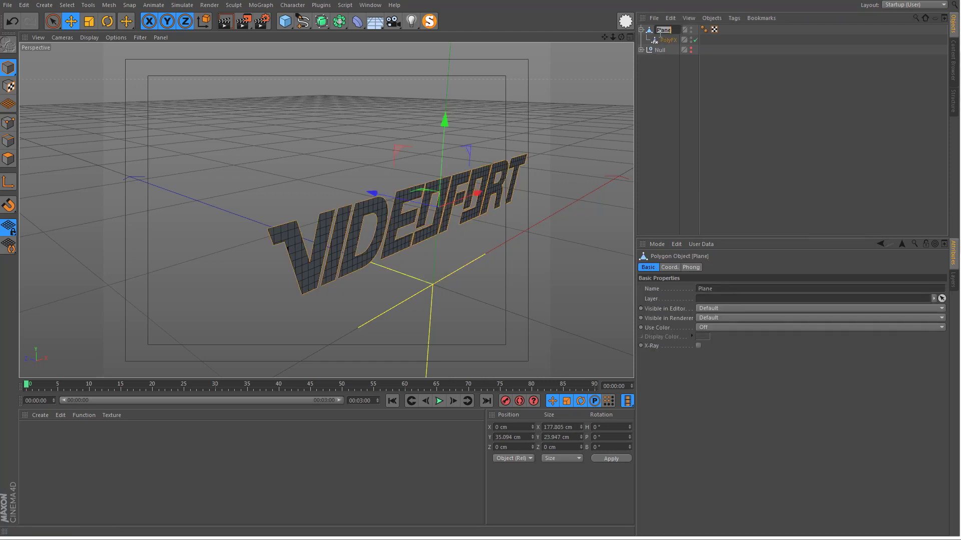
key(BackSpace)
text(logo)
key(Return)
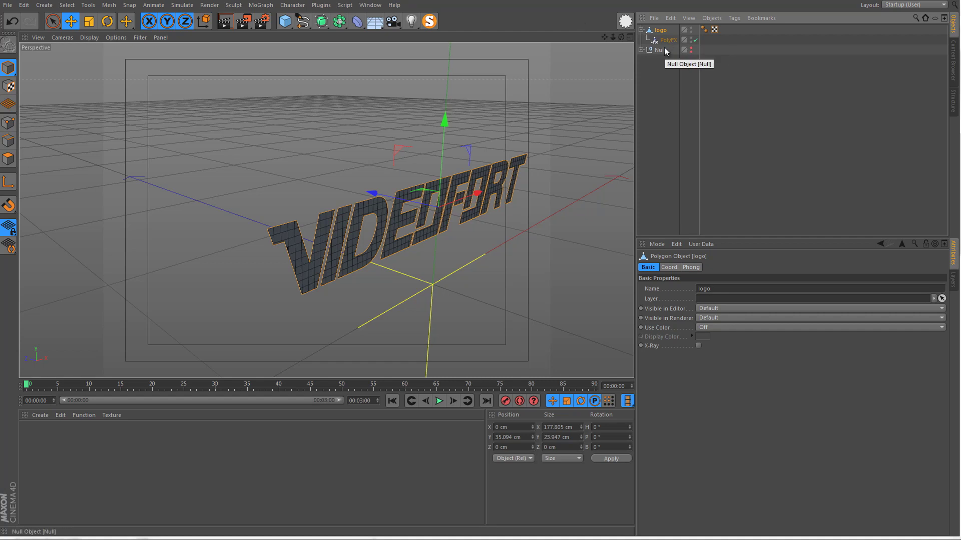
click(667, 43)
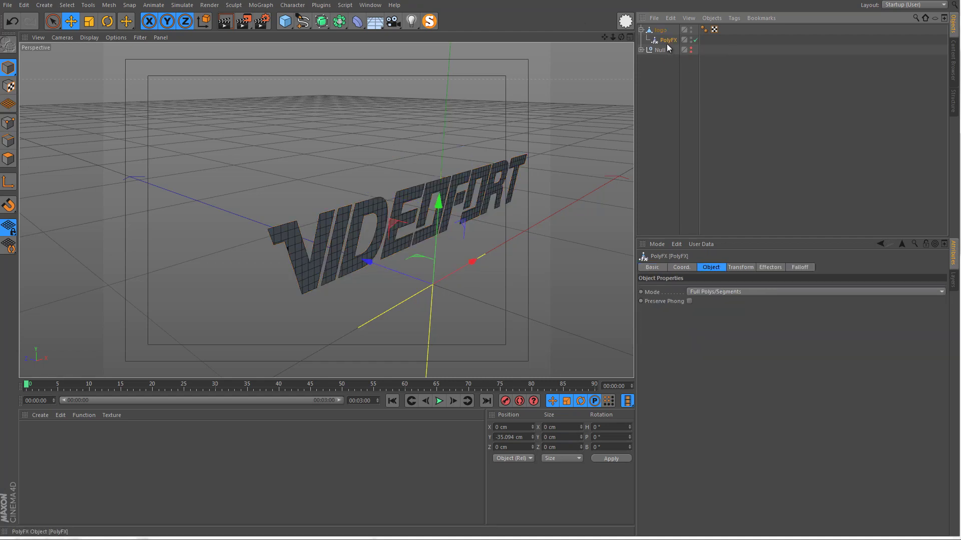
click(261, 5)
mouse_move(264, 22)
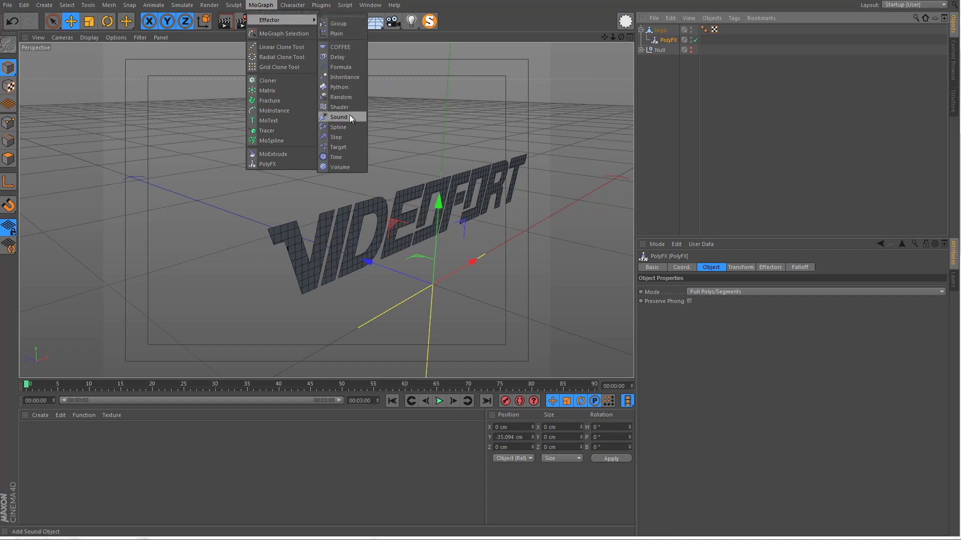
click(345, 100)
alt+drag(486, 210, 378, 182)
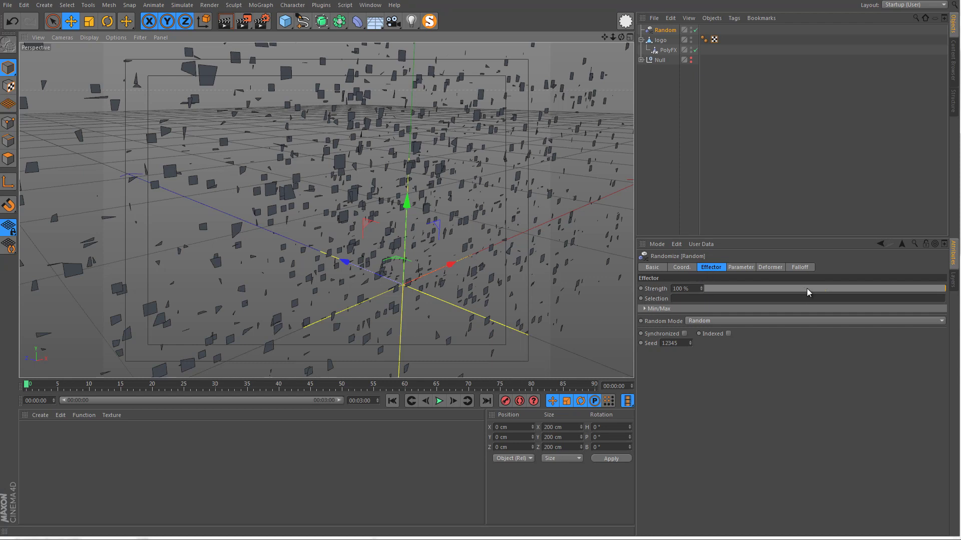
drag(806, 289, 703, 294)
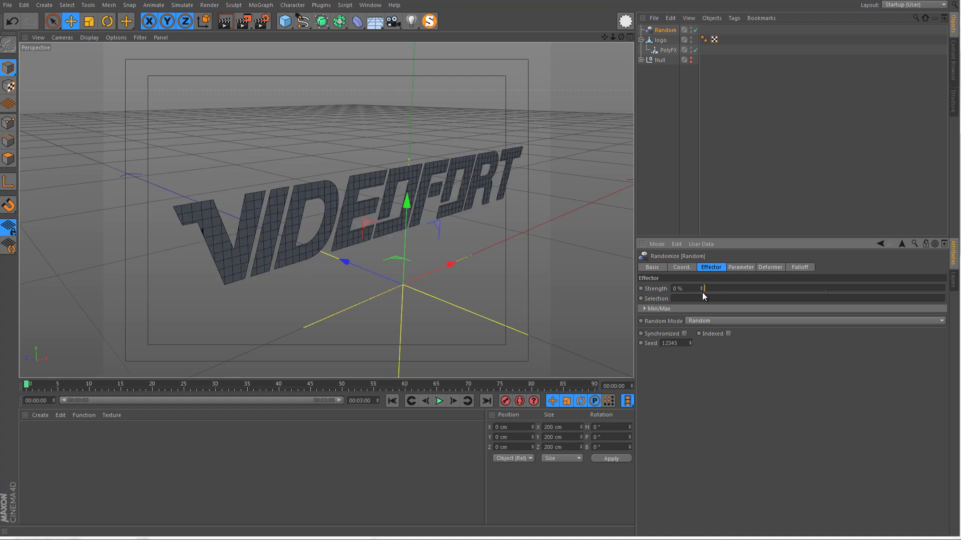
scroll(380, 234, up, 8)
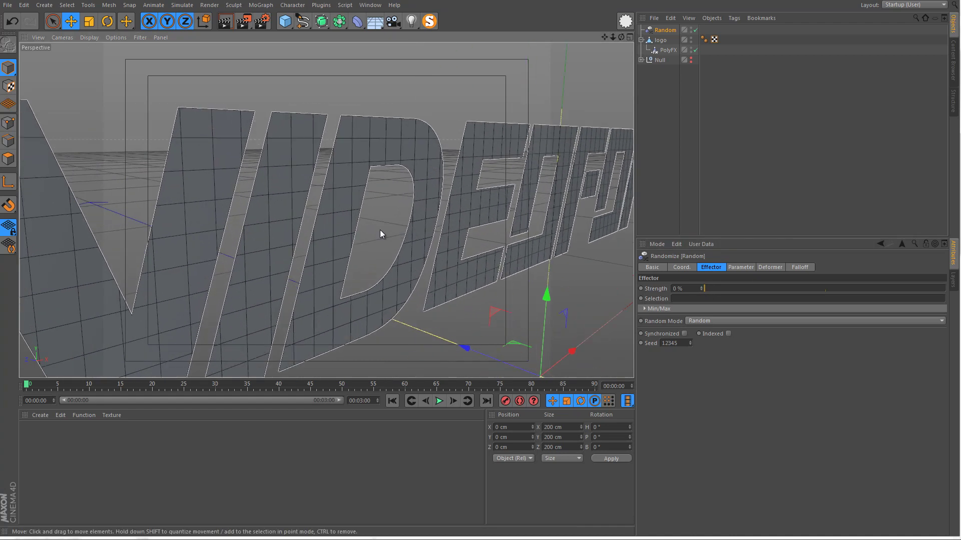
mouse_move(710, 286)
mouse_down()
mouse_move(699, 290)
mouse_move(774, 295)
mouse_move(698, 295)
mouse_up()
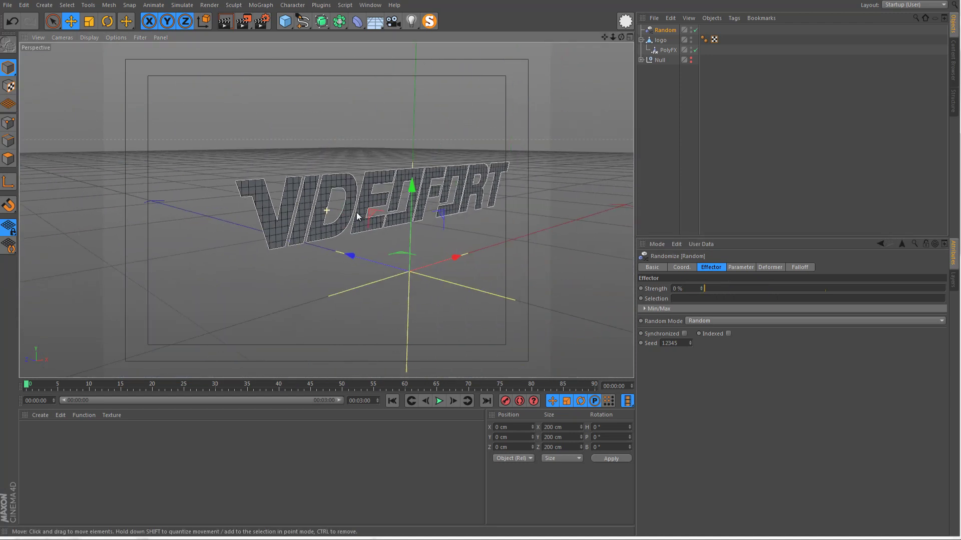
middle_drag(357, 216, 343, 236)
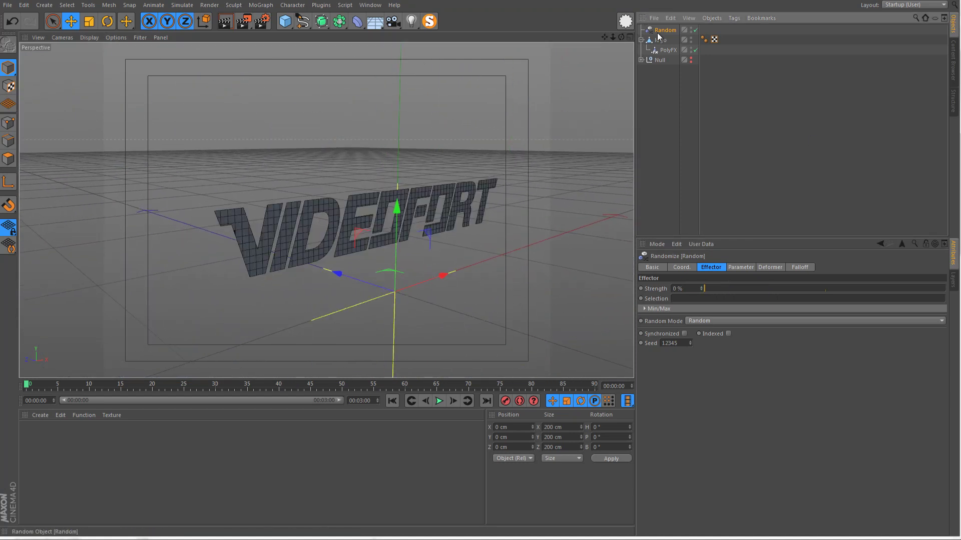
key(Delete)
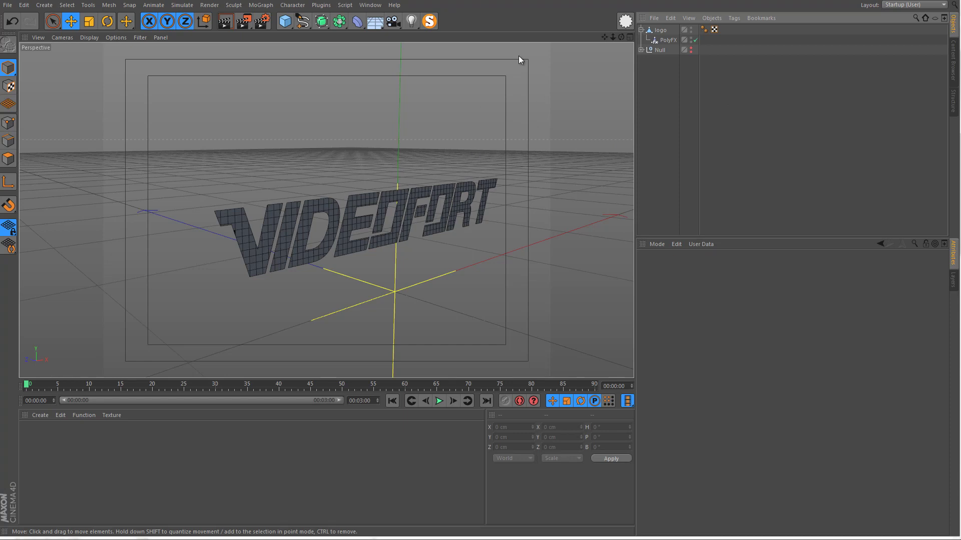
click(668, 41)
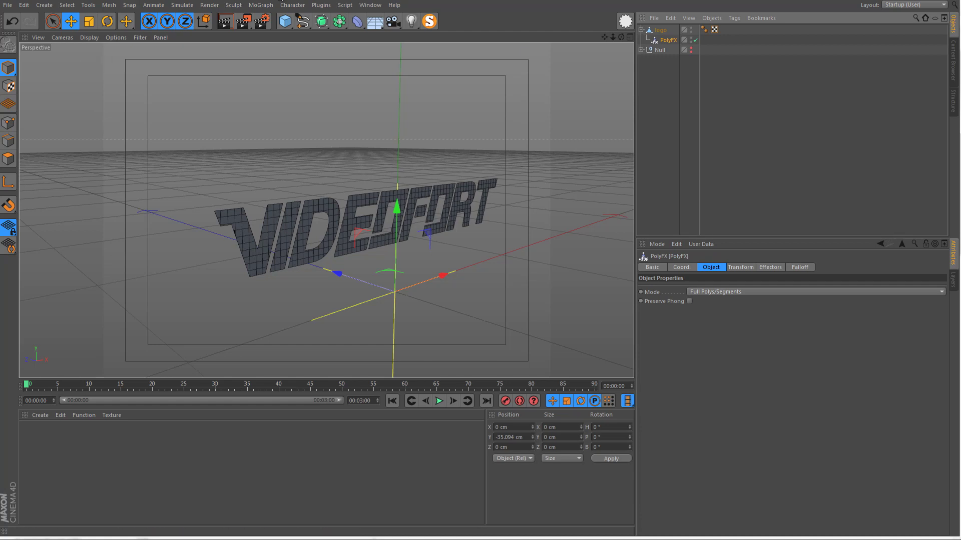
- Add a Plain effector to the scene
click(266, 6)
mouse_move(273, 20)
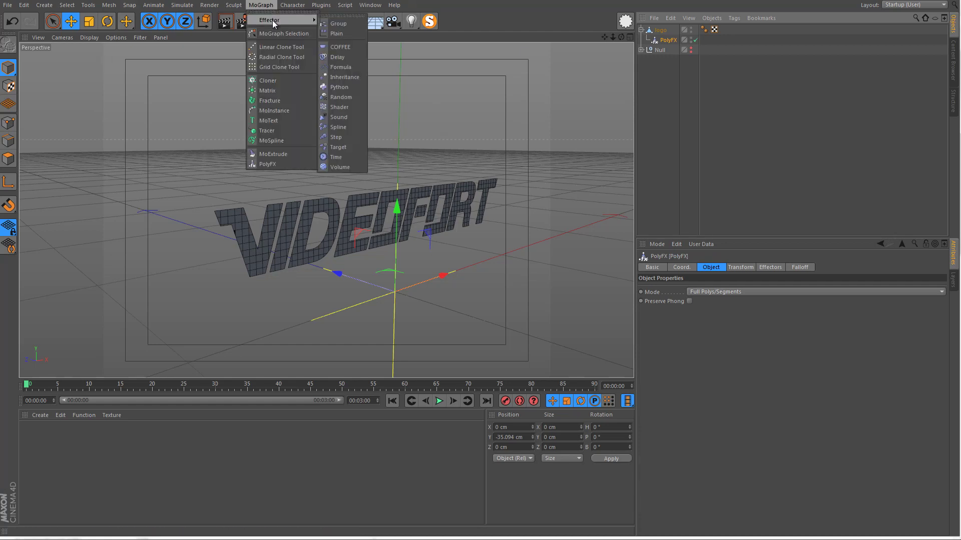
click(336, 34)
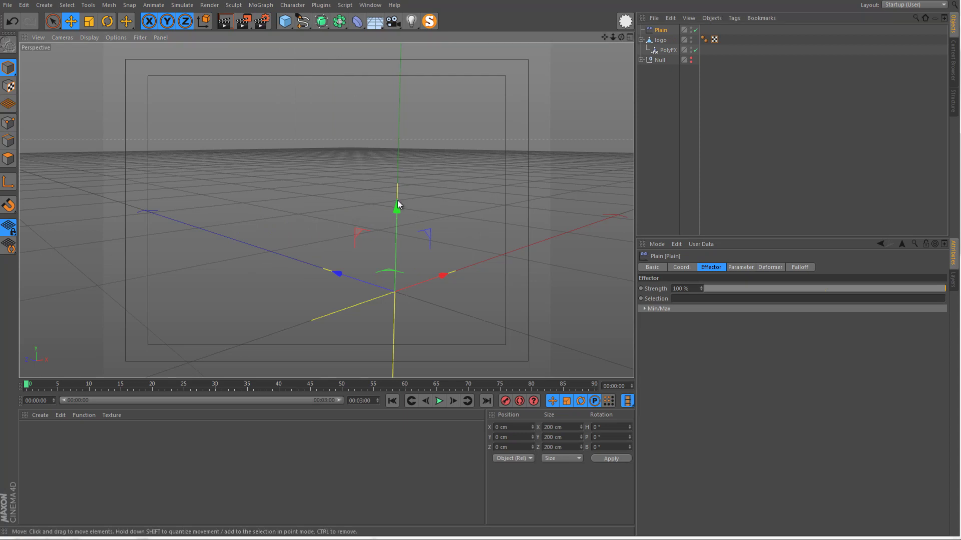
scroll(298, 208, down, 5)
alt+middle_drag(360, 220, 355, 251)
- Turn off the Plain effector's Position and enable Uniform Scale at -1
click(742, 268)
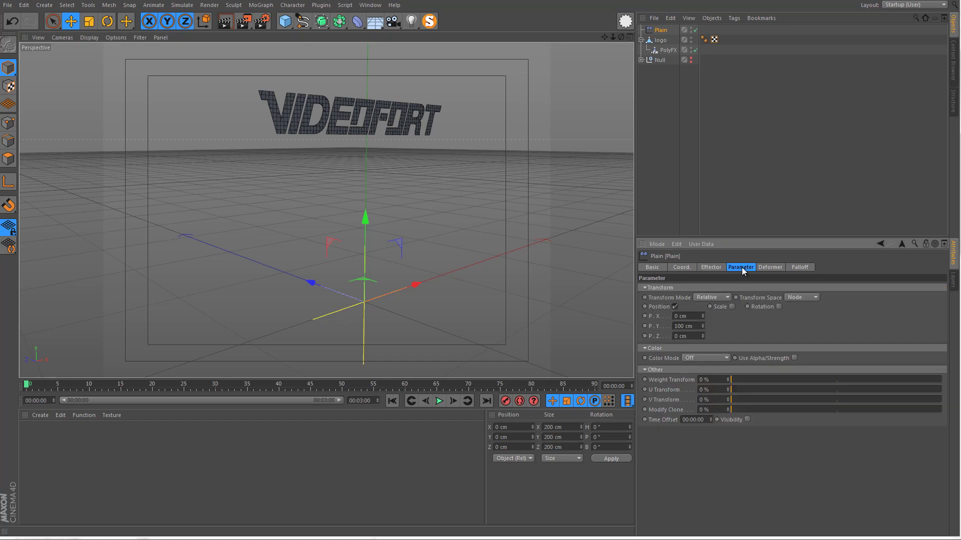
click(675, 306)
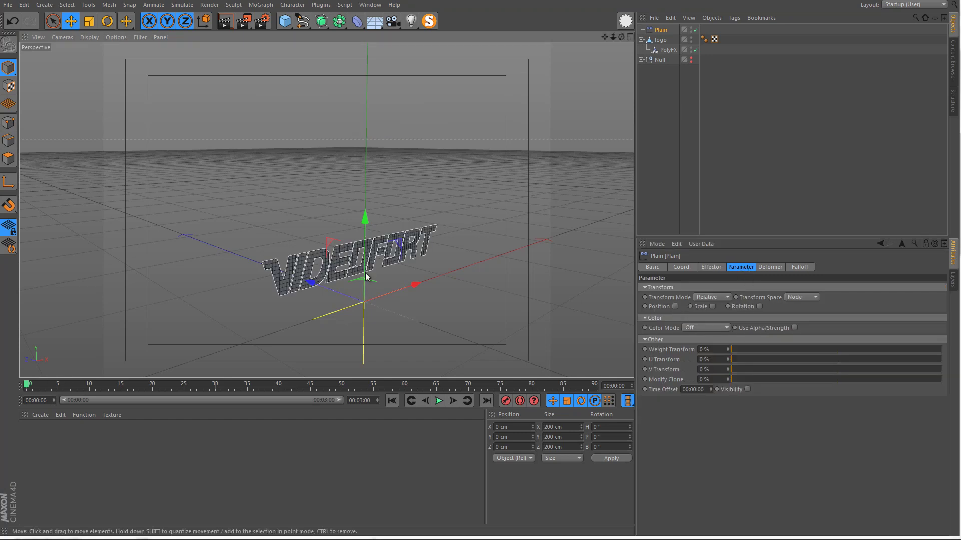
alt+middle_drag(368, 266, 375, 228)
scroll(383, 218, up, 3)
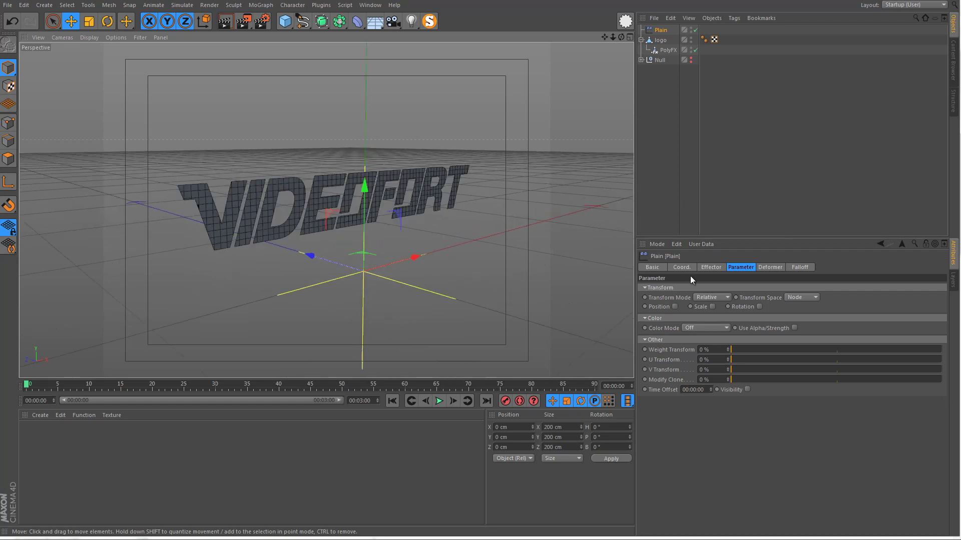
click(715, 308)
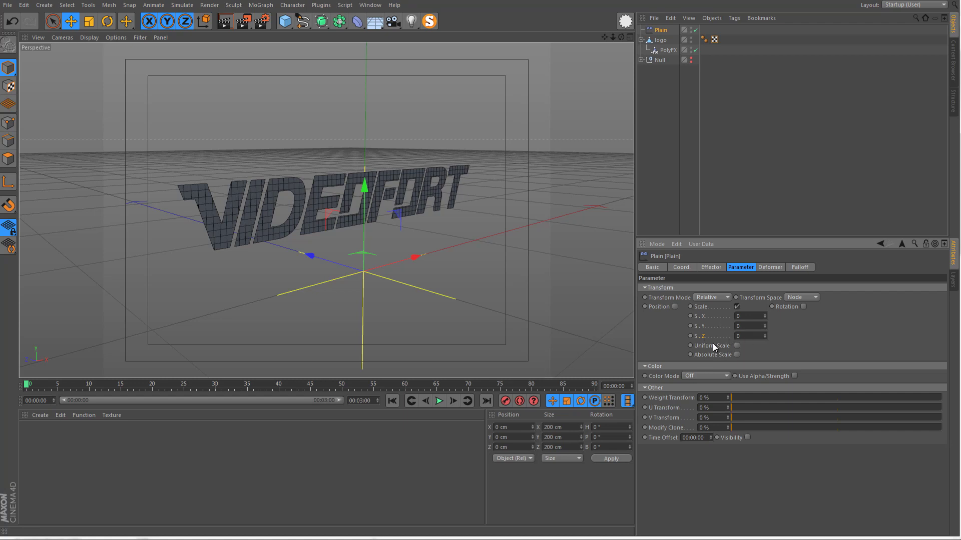
click(737, 346)
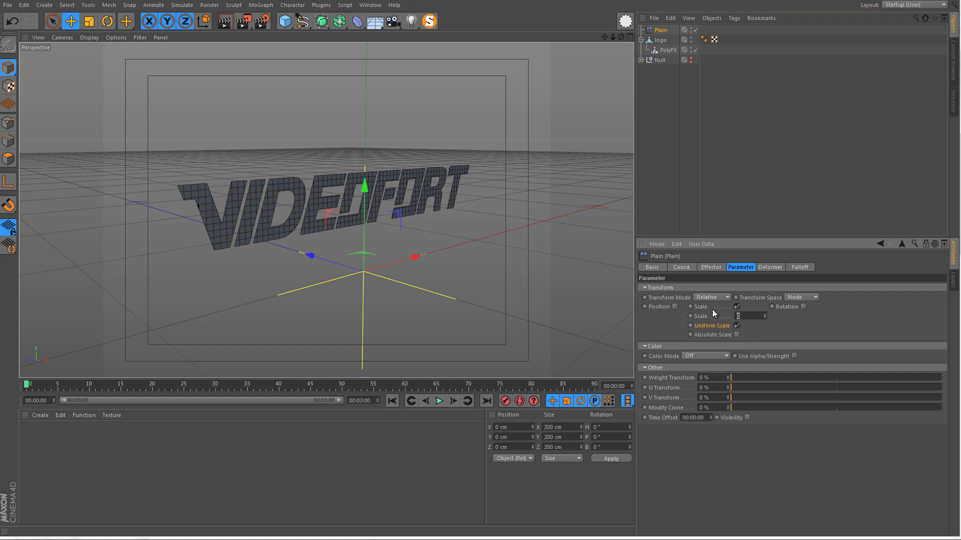
key(Return)
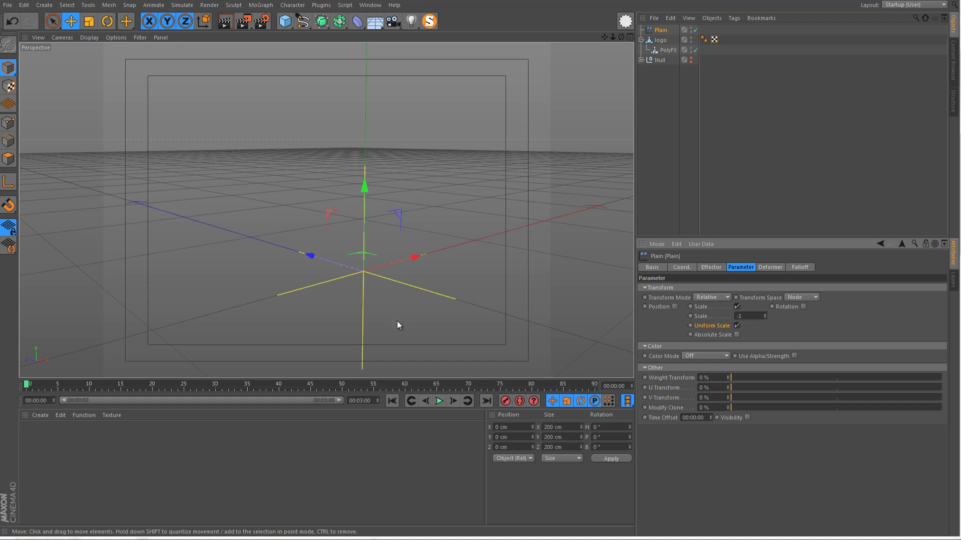
click(736, 307)
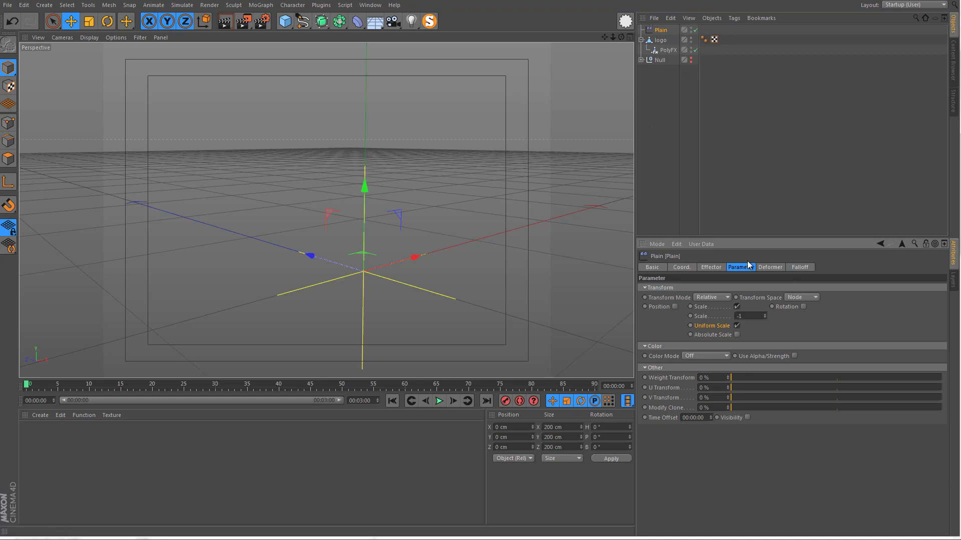
click(801, 267)
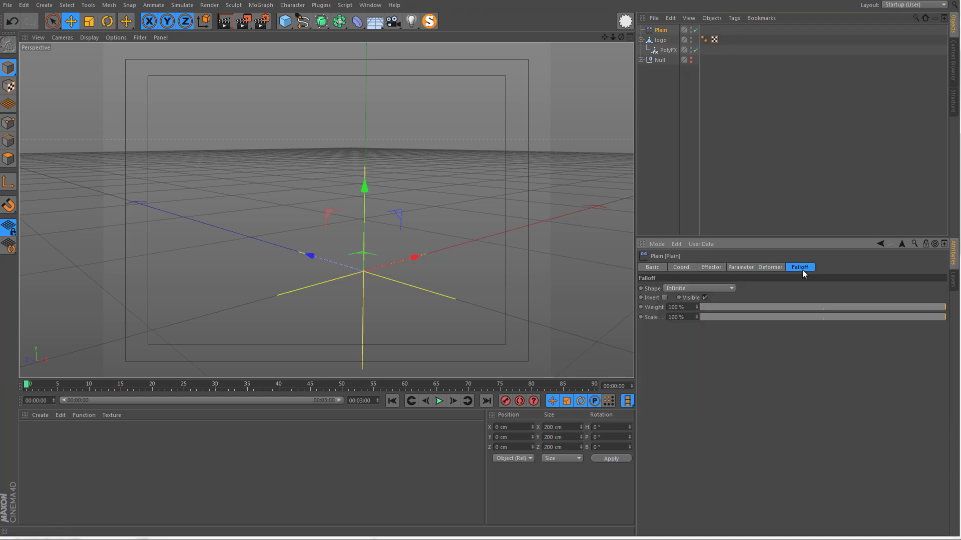
- Give the Plain effector a Sphere falloff with 30 % Falloff
click(677, 290)
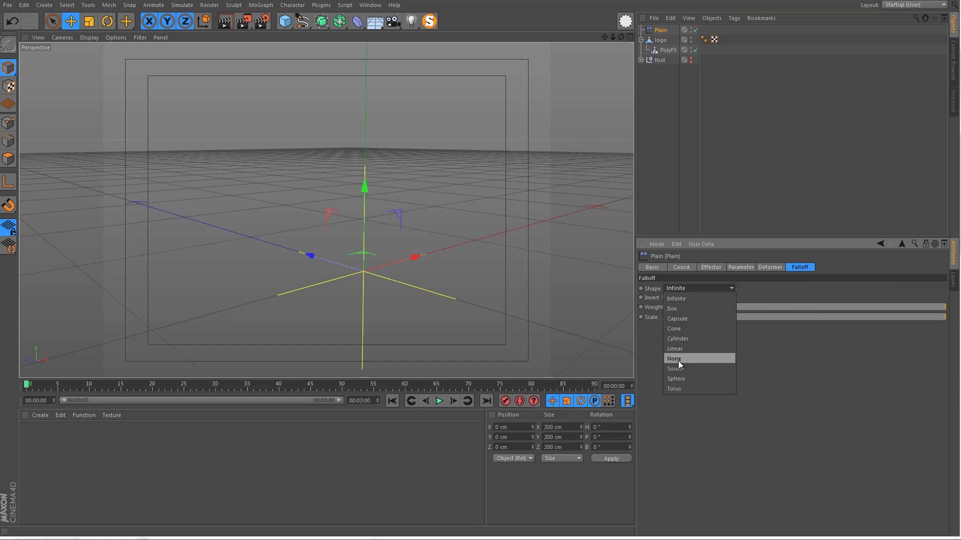
click(681, 379)
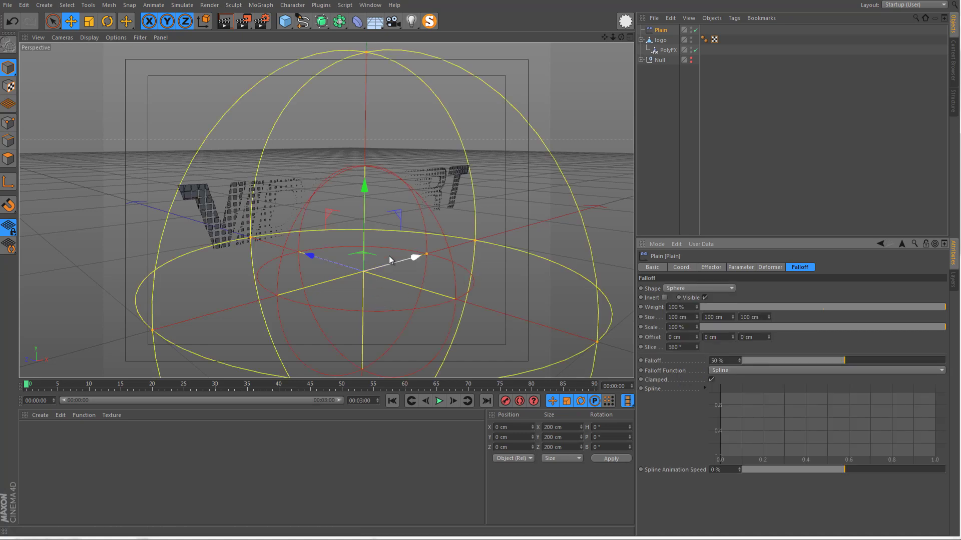
drag(364, 209, 281, 222)
scroll(297, 167, up, 5)
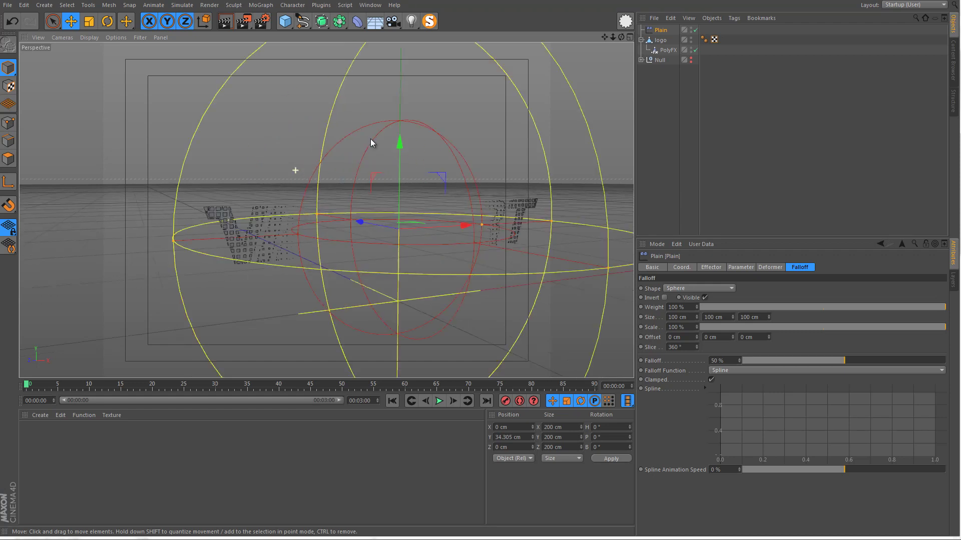
alt+drag(341, 170, 310, 228)
alt+middle_drag(306, 193, 340, 222)
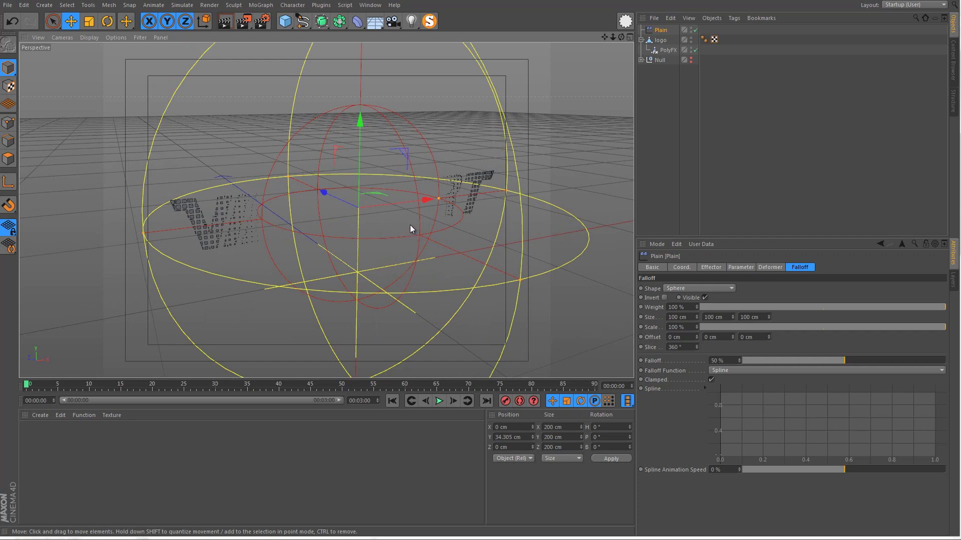
key(ctrl+z)
key(ctrl+z)
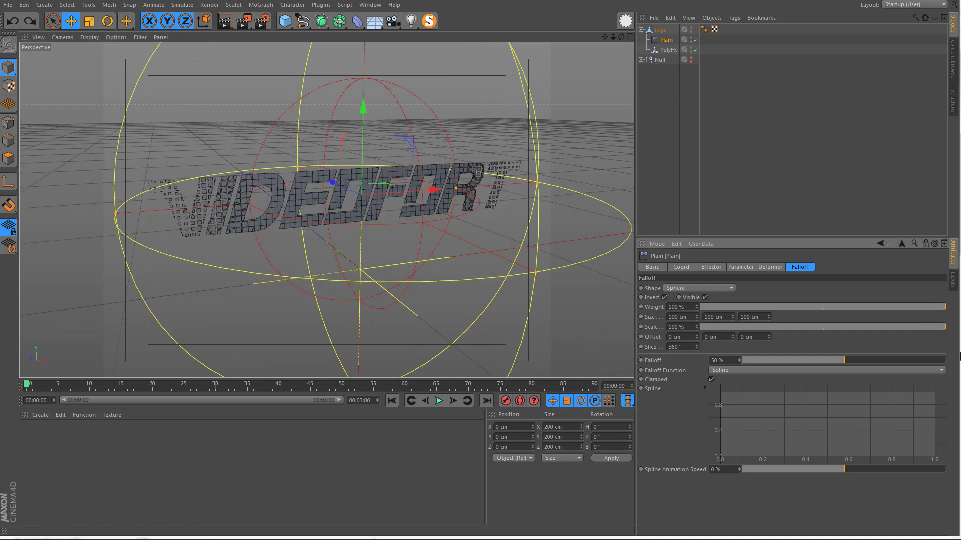
click(729, 359)
text(30)
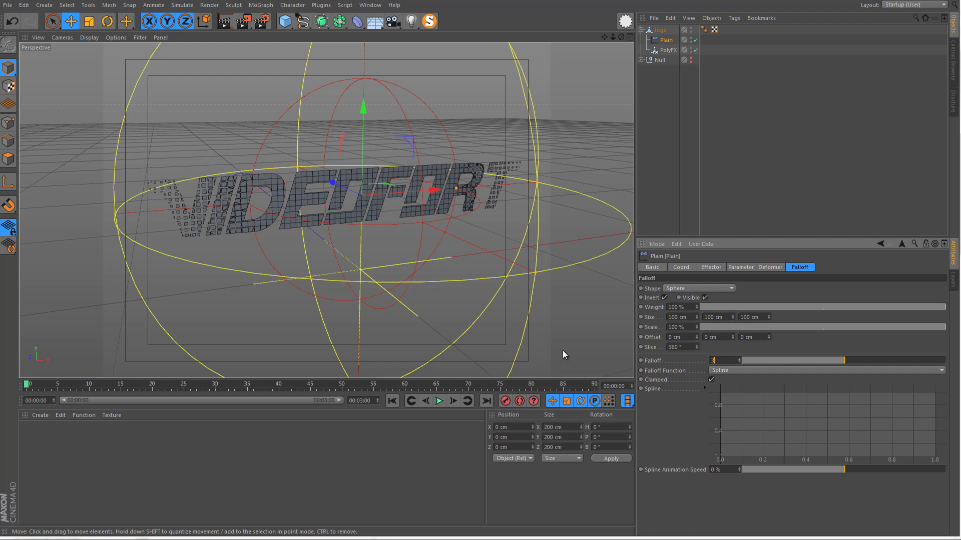
key(Return)
- Keep the falloff inverted and reduce its Scale to 0 %, hiding the logo
scroll(200, 143, up, 5)
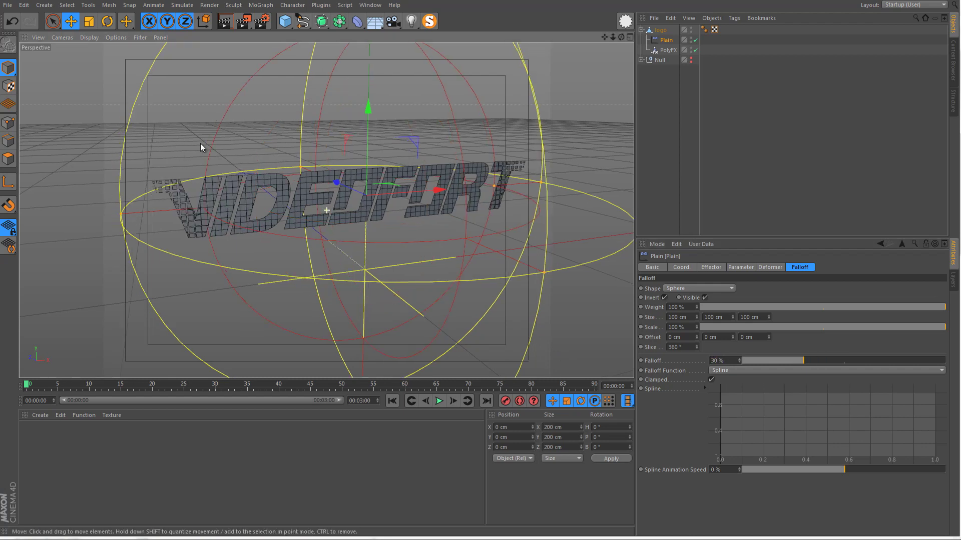
alt+drag(288, 163, 319, 211)
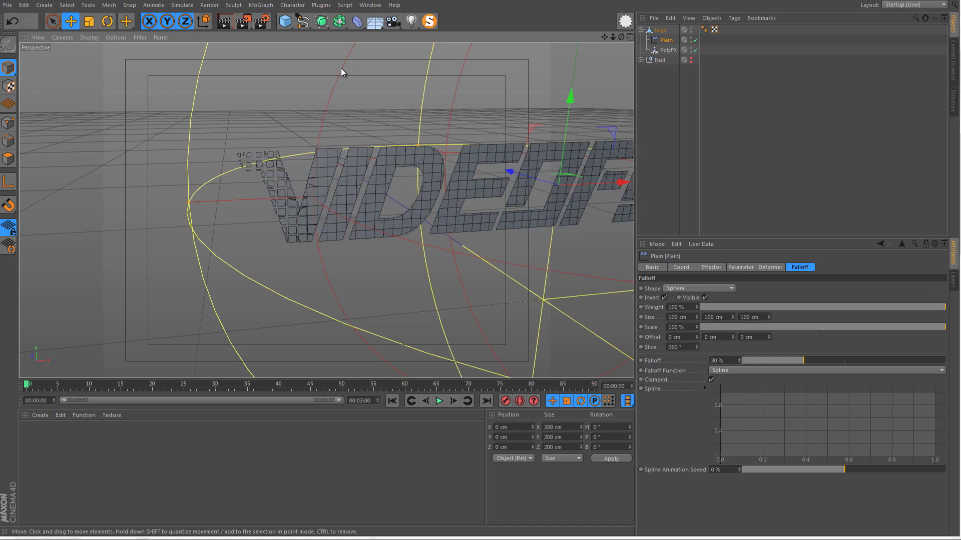
alt+drag(323, 152, 203, 88)
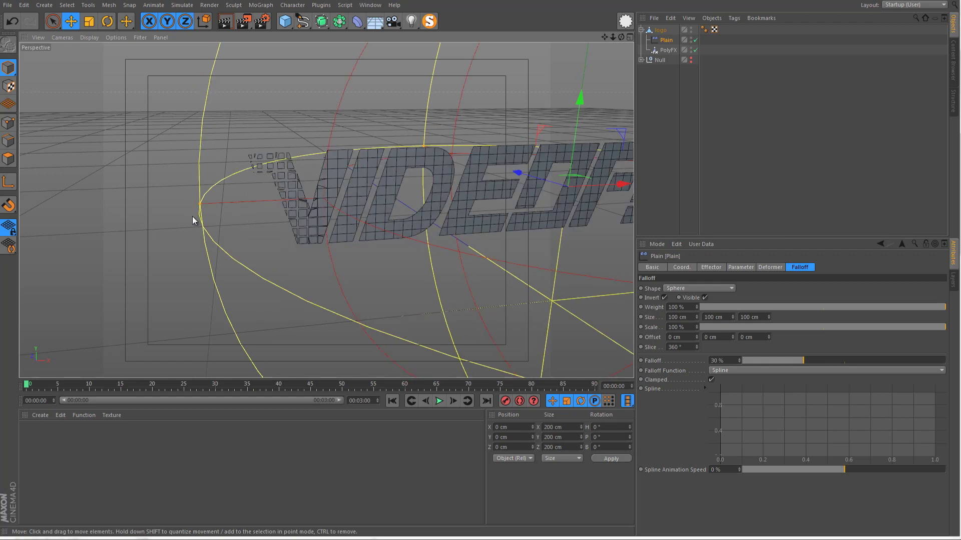
alt+right_drag(219, 223, 306, 209)
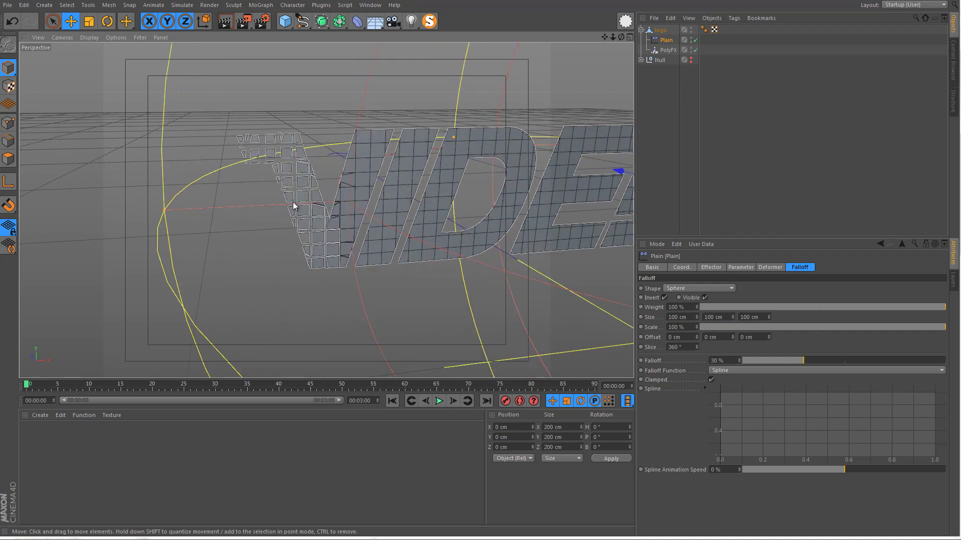
alt+drag(290, 193, 253, 175)
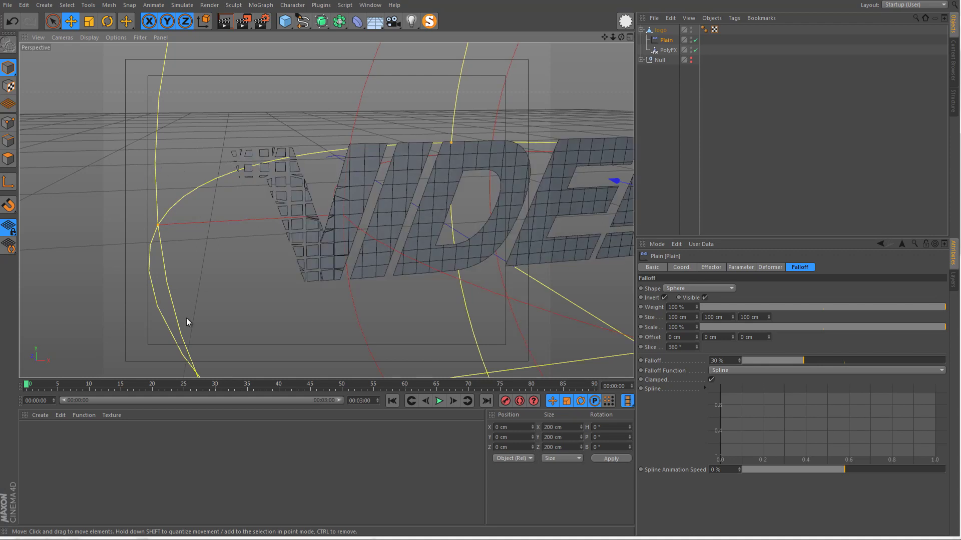
alt+drag(215, 314, 348, 279)
click(664, 298)
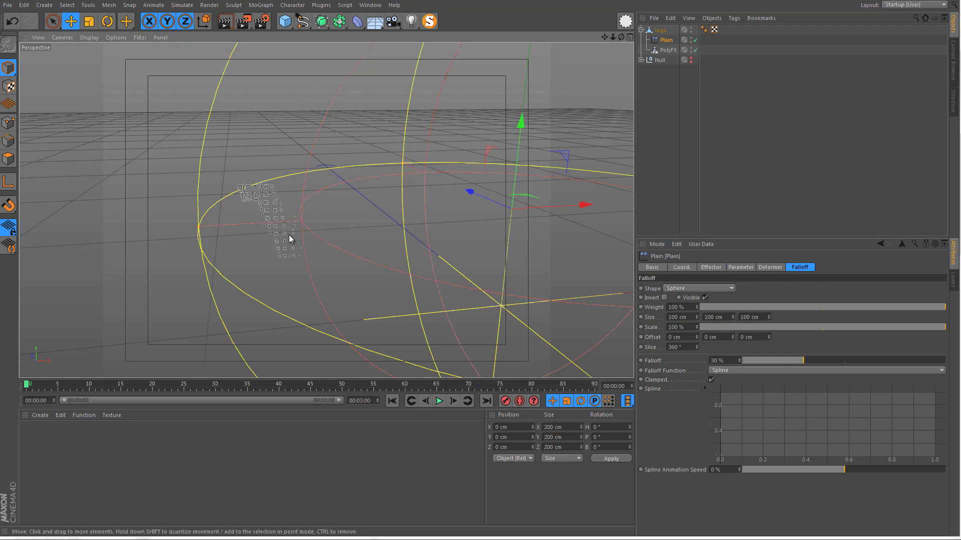
alt+drag(288, 235, 408, 202)
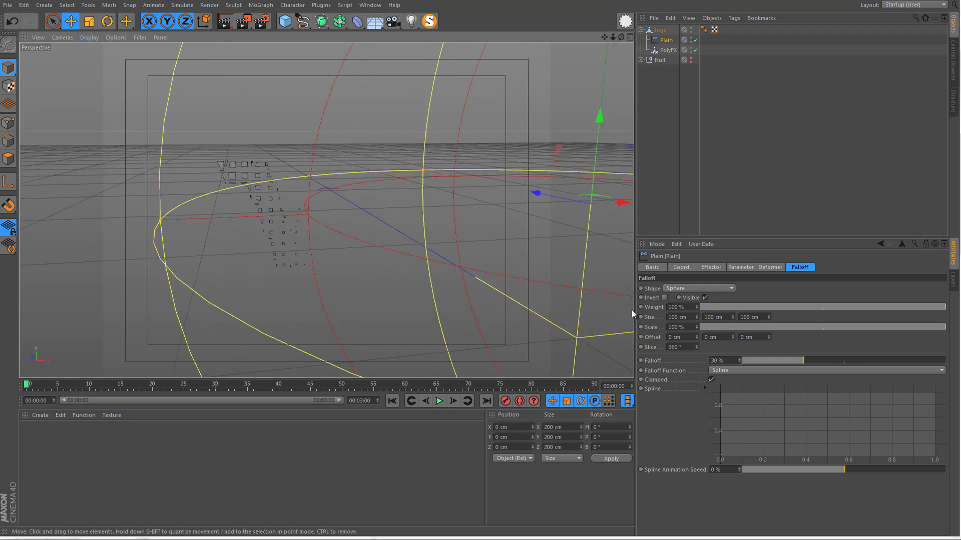
click(664, 297)
scroll(406, 237, up, 3)
scroll(284, 182, down, 6)
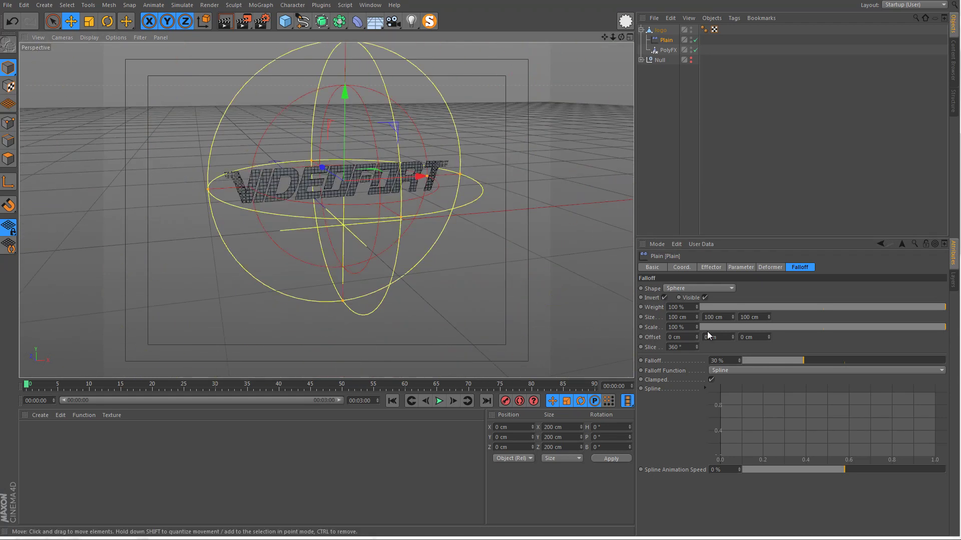
drag(707, 331, 704, 327)
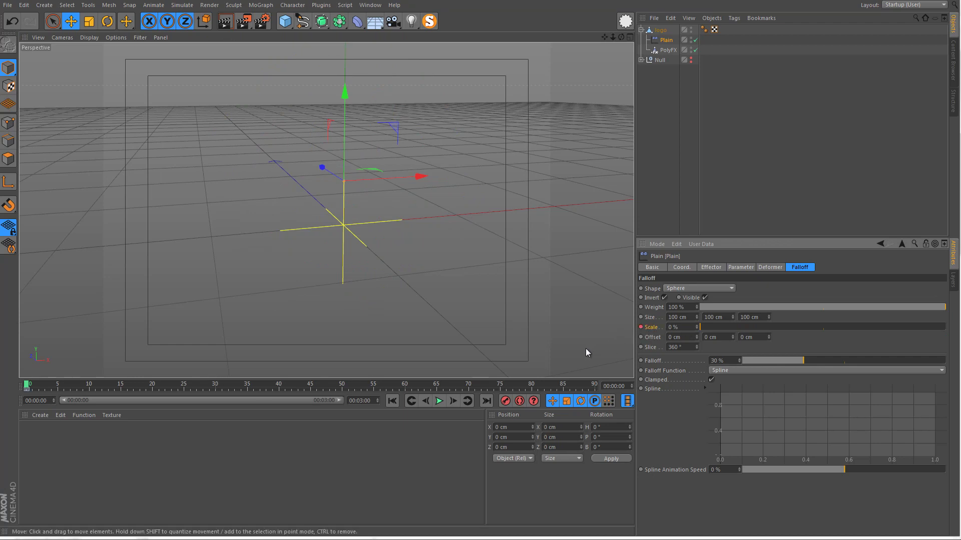
- Keyframe the Plain falloff Scale at 130 % on frame 90
key(F8)
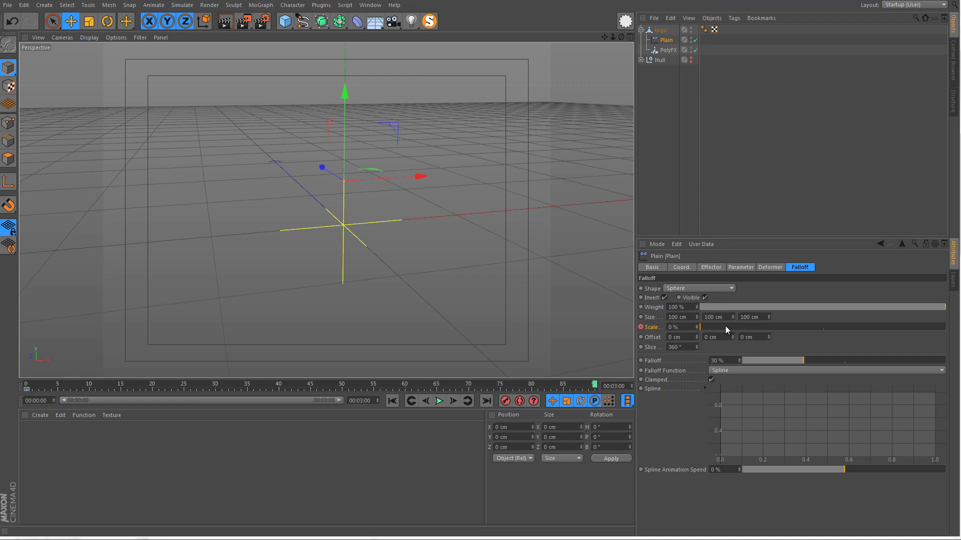
drag(726, 330, 944, 329)
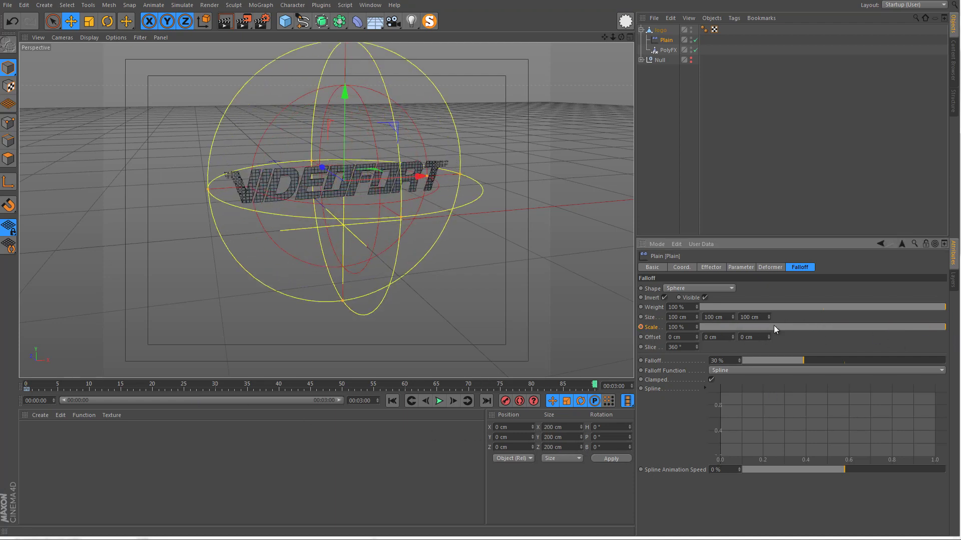
drag(774, 329, 947, 326)
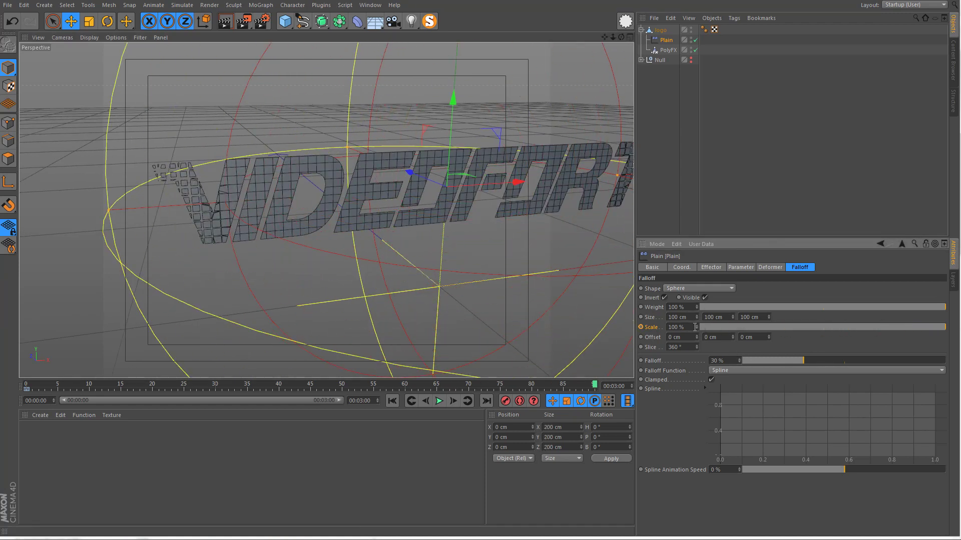
drag(697, 328, 698, 331)
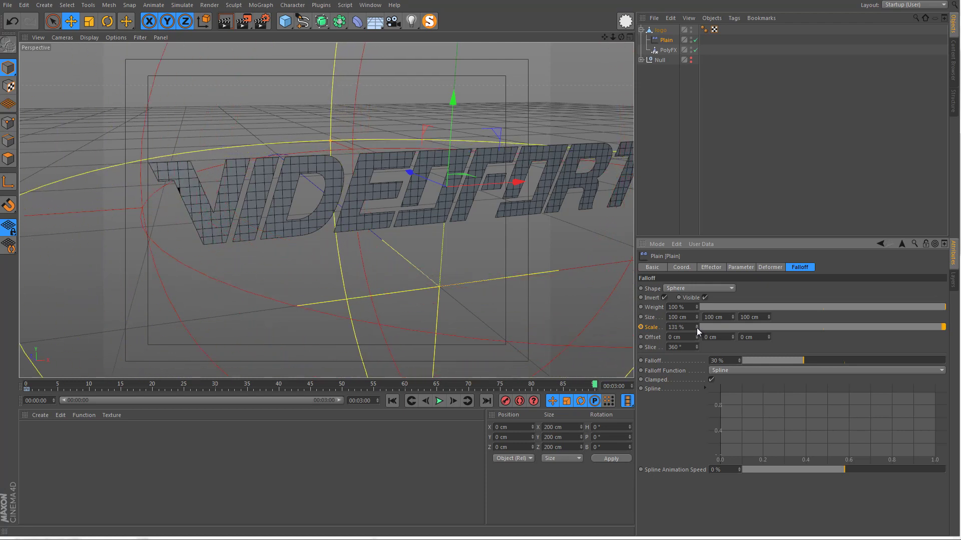
click(696, 328)
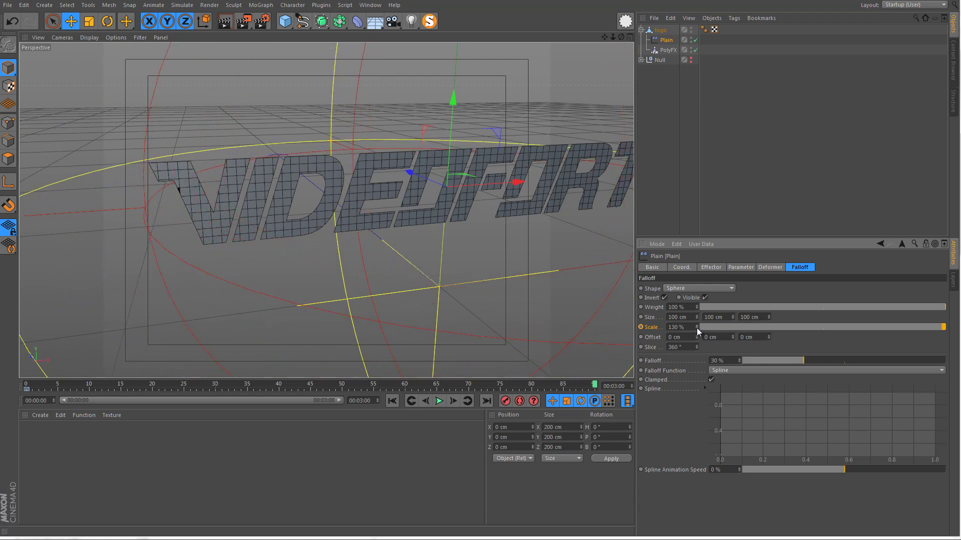
drag(697, 328, 777, 340)
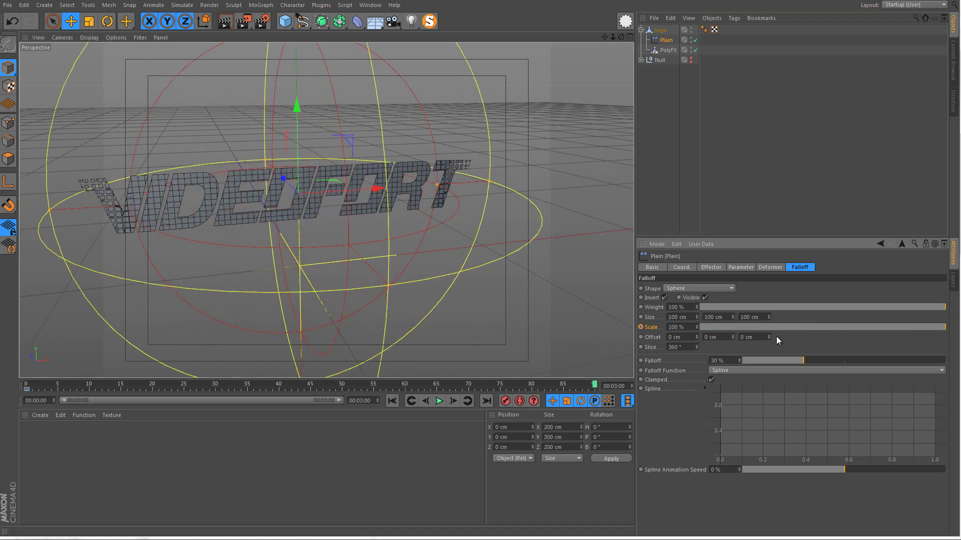
double_click(695, 327)
text(130)
key(Return)
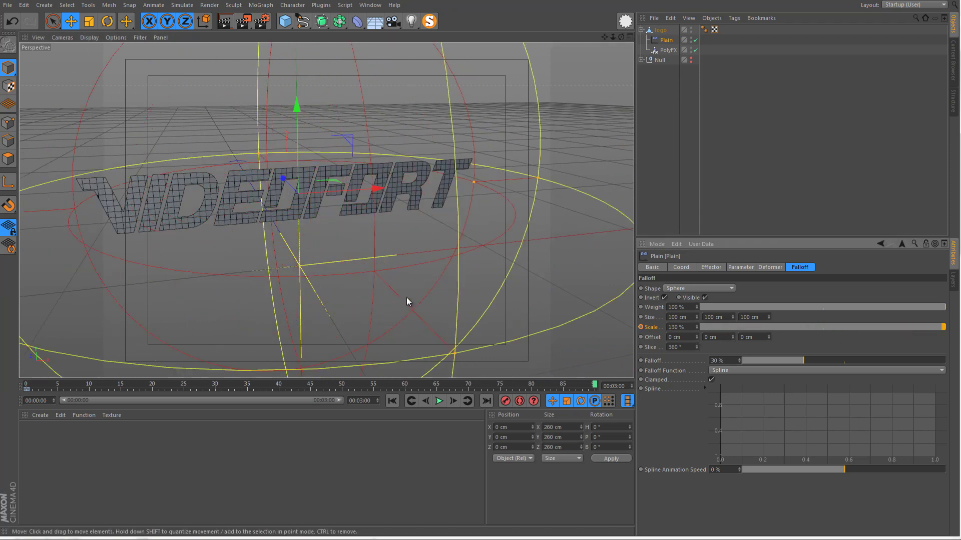
ctrl+click(641, 327)
- Play the animation from frame 0 to check the assembly, then select PolyFX
drag(595, 384, 404, 283)
click(393, 402)
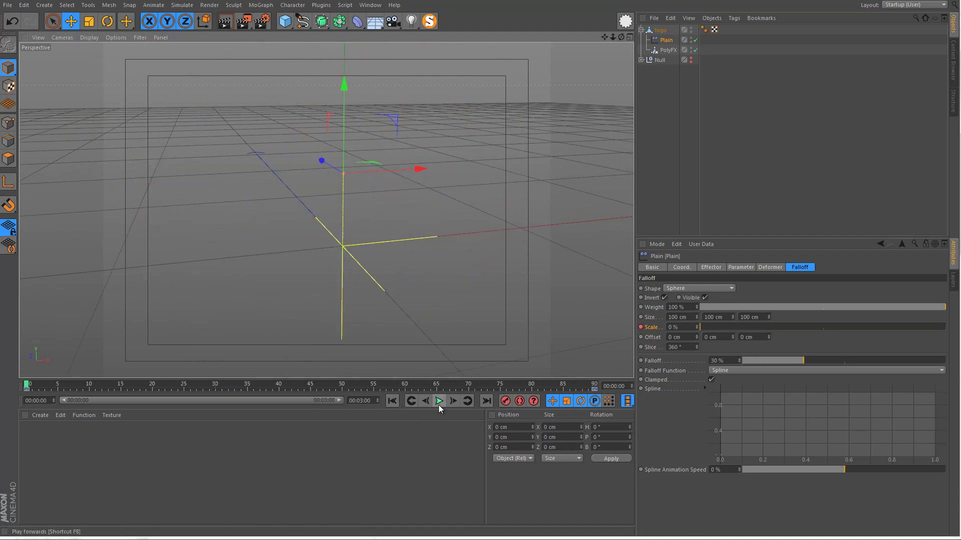
click(439, 403)
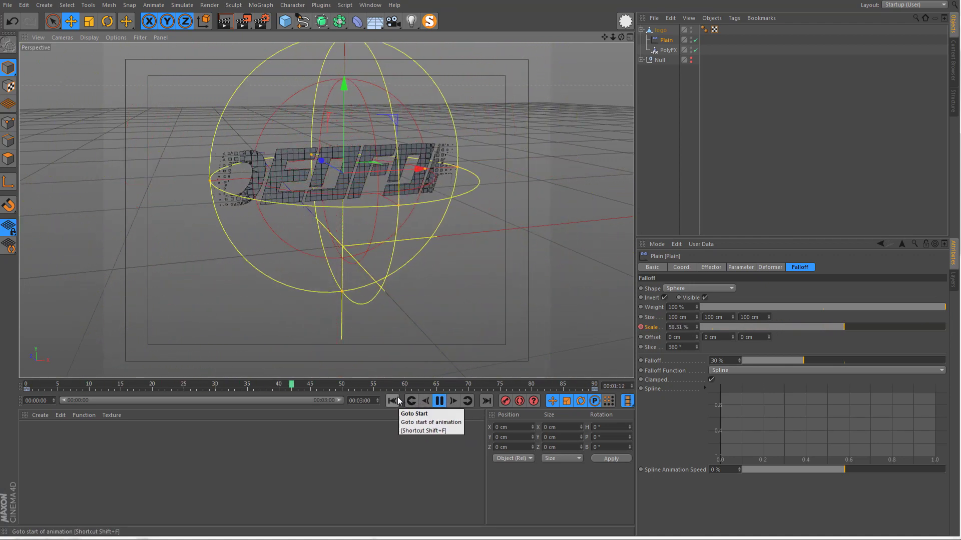
click(438, 401)
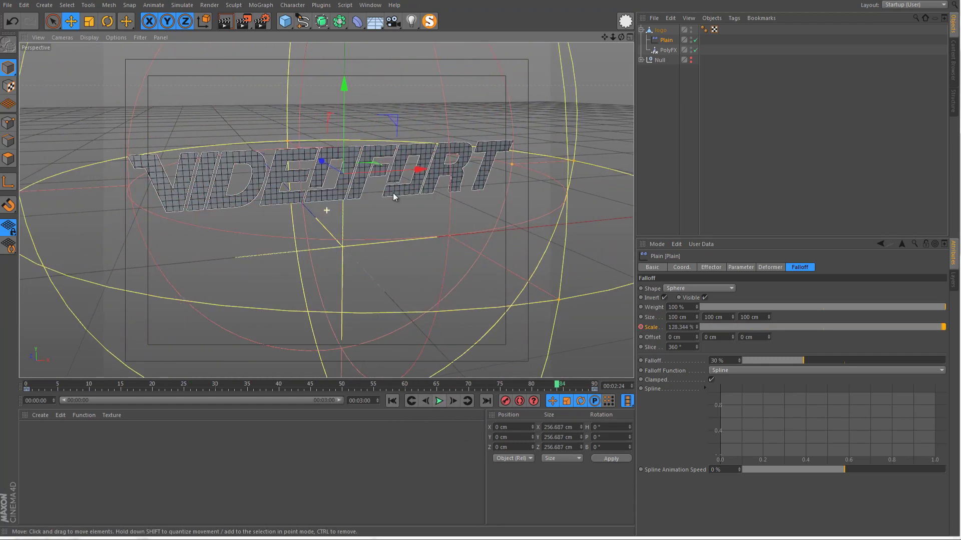
click(666, 51)
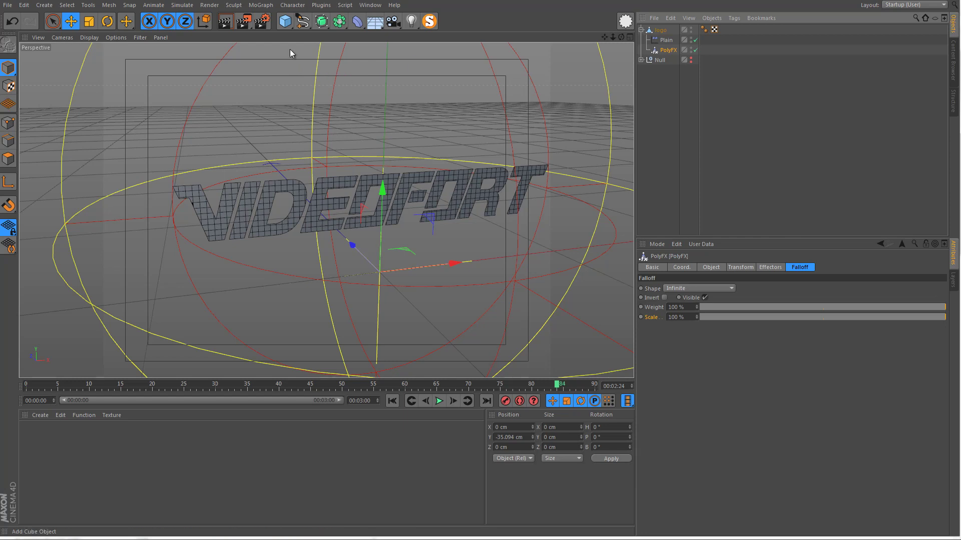
click(261, 5)
- Add a Random effector and play the finished logo reference render
mouse_move(272, 19)
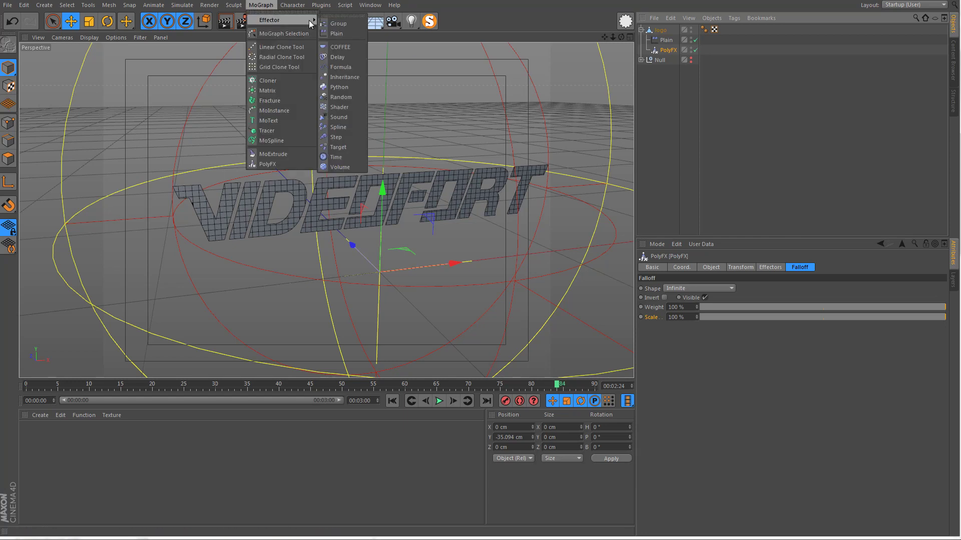
click(349, 105)
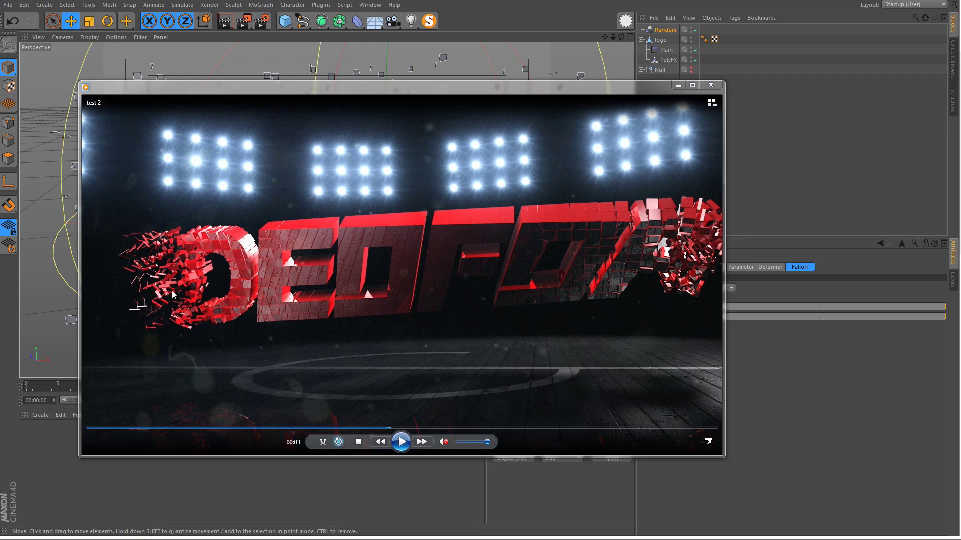
click(400, 441)
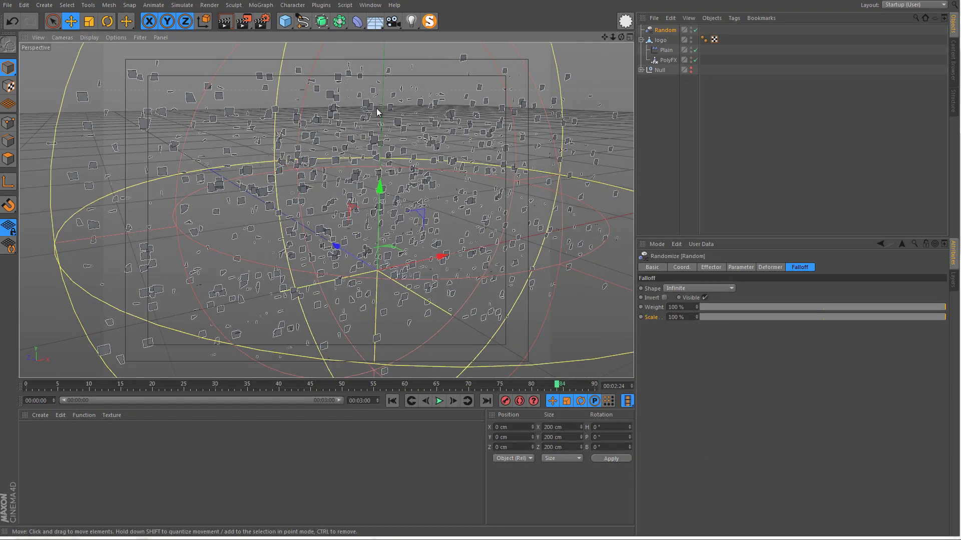
- Nest the Random effector under logo and set its position to 0, 0, 0 cm
drag(392, 127, 363, 172)
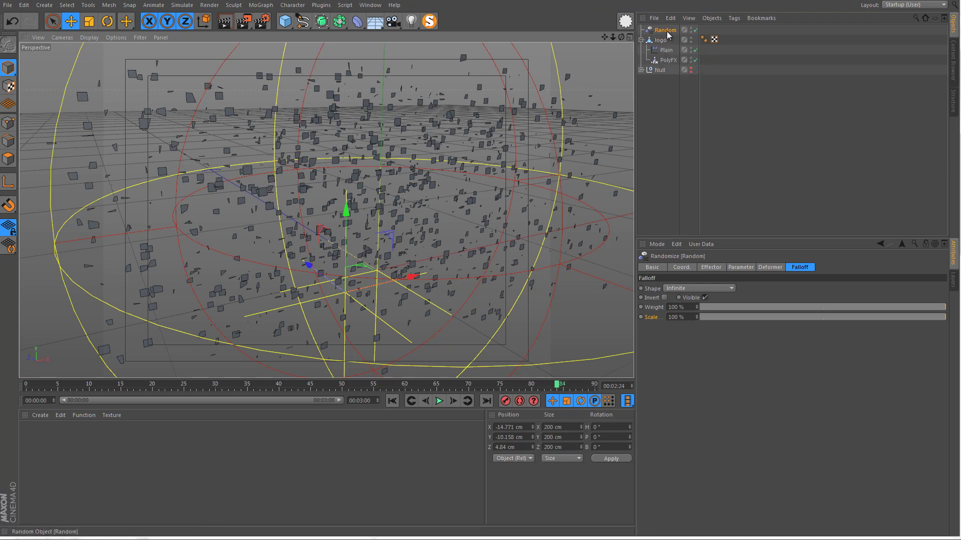
drag(670, 32, 665, 43)
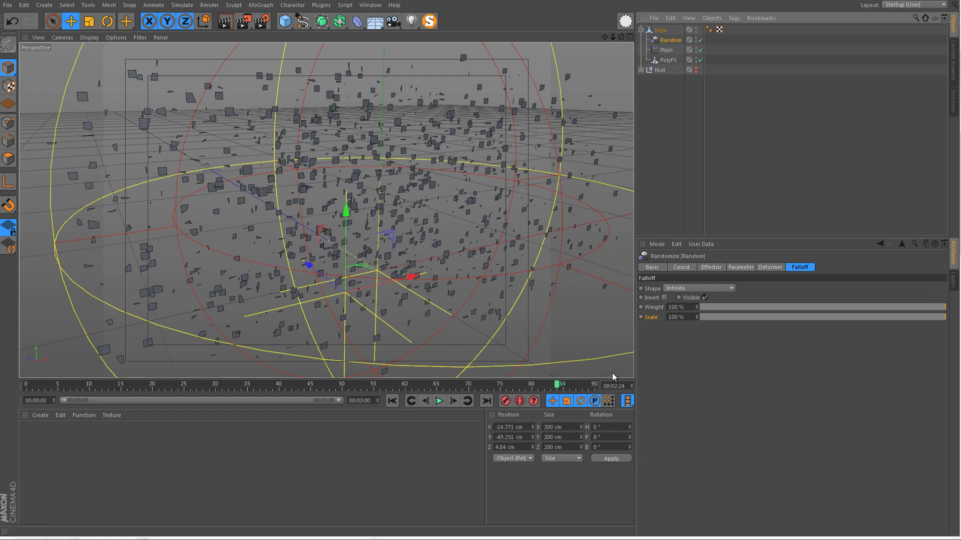
click(515, 427)
text(0)
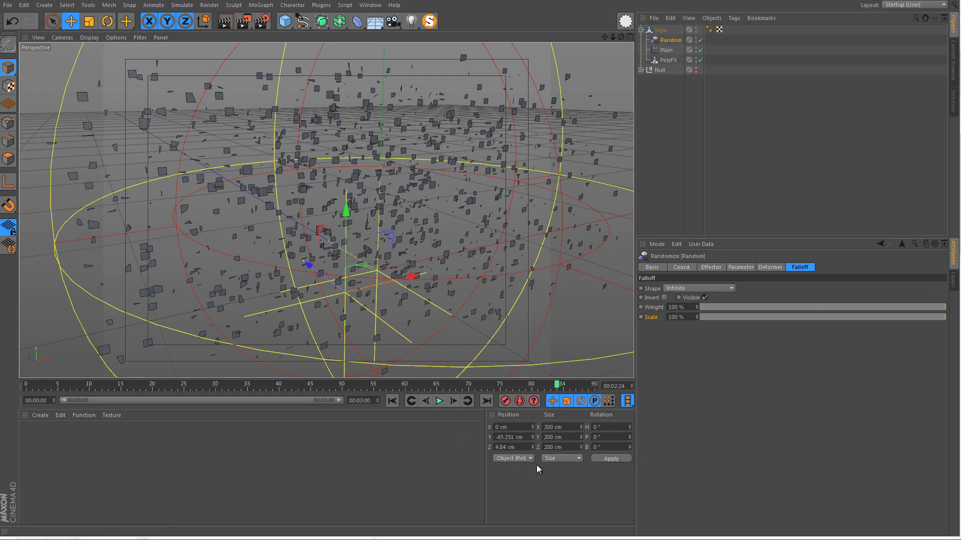
key(Tab)
key(Tab)
text(0)
key(shift+Tab)
text(0)
key(Return)
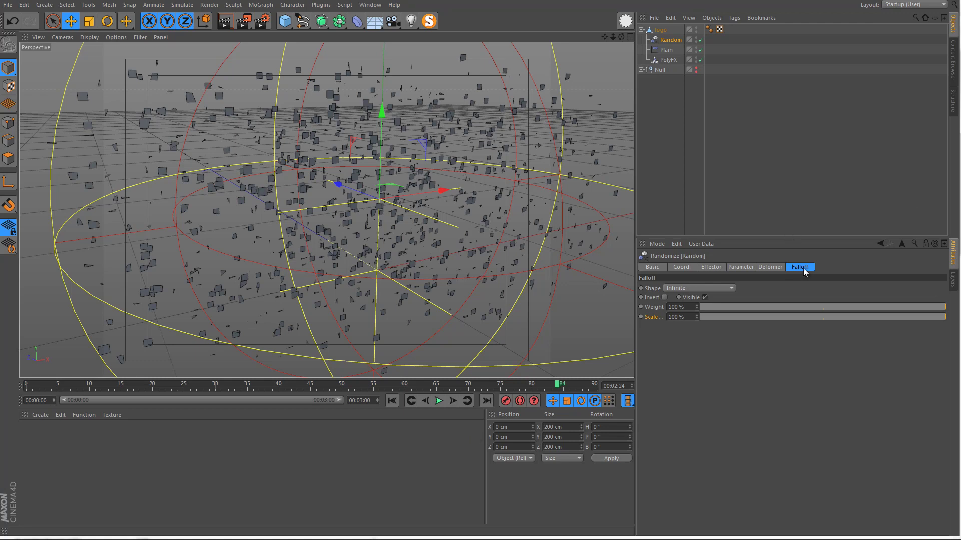
- Give the Random effector a Sphere falloff with 30 % Falloff
click(671, 289)
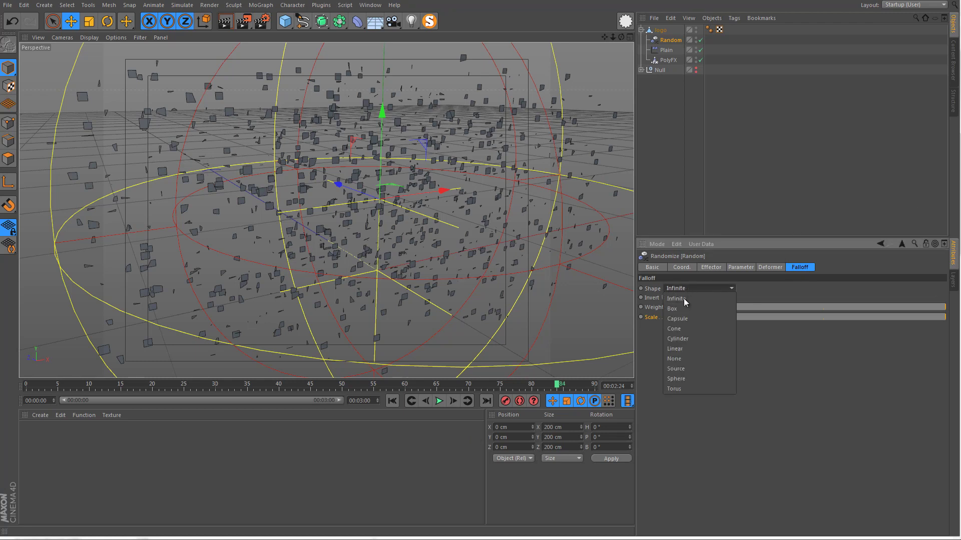
click(676, 378)
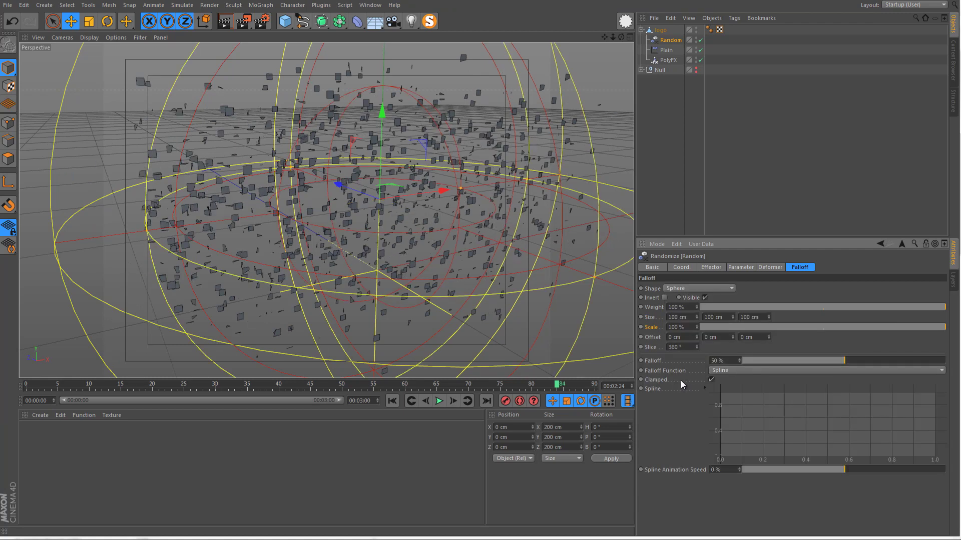
double_click(725, 361)
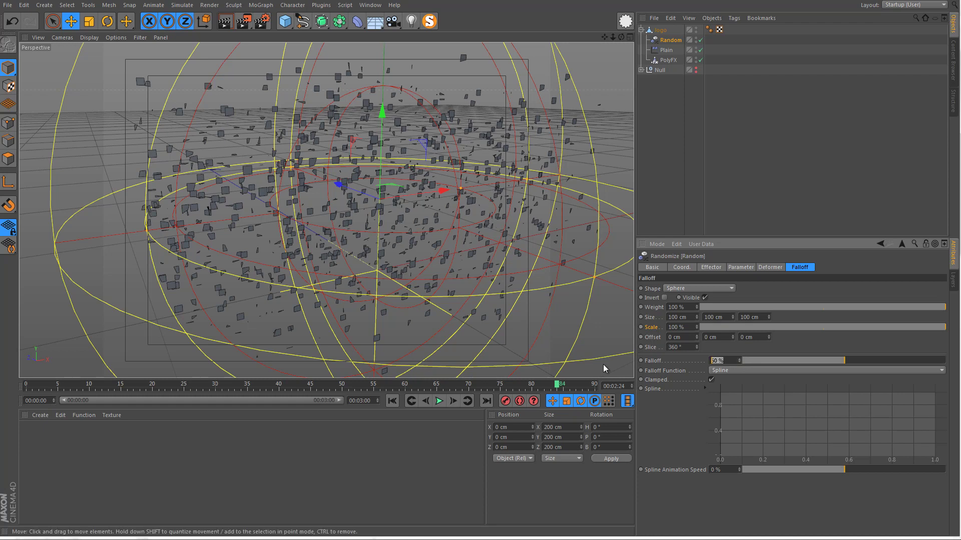
text(30)
key(Return)
key(Return)
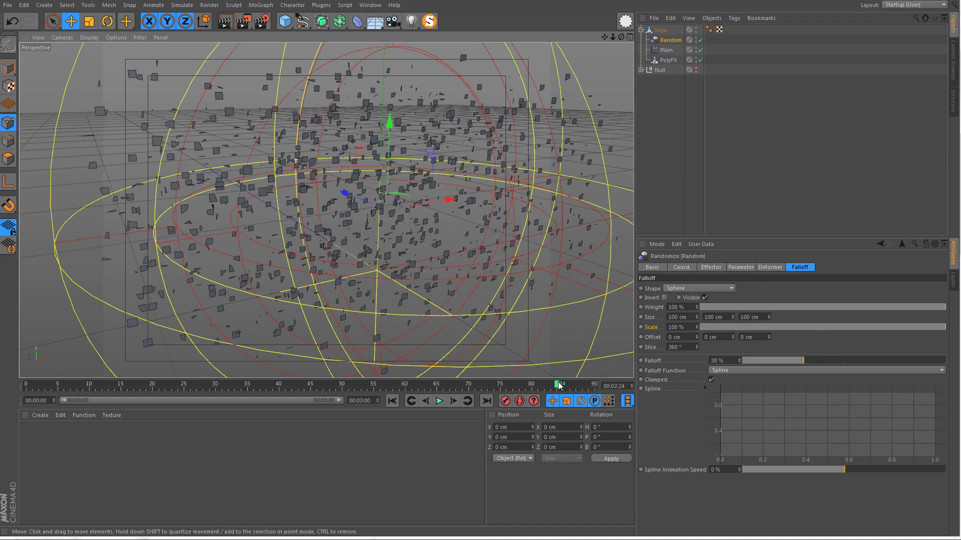
- Keyframe the Random falloff Scale at 0 % on frame 0 and 130 % on frame 90
drag(557, 386, 26, 386)
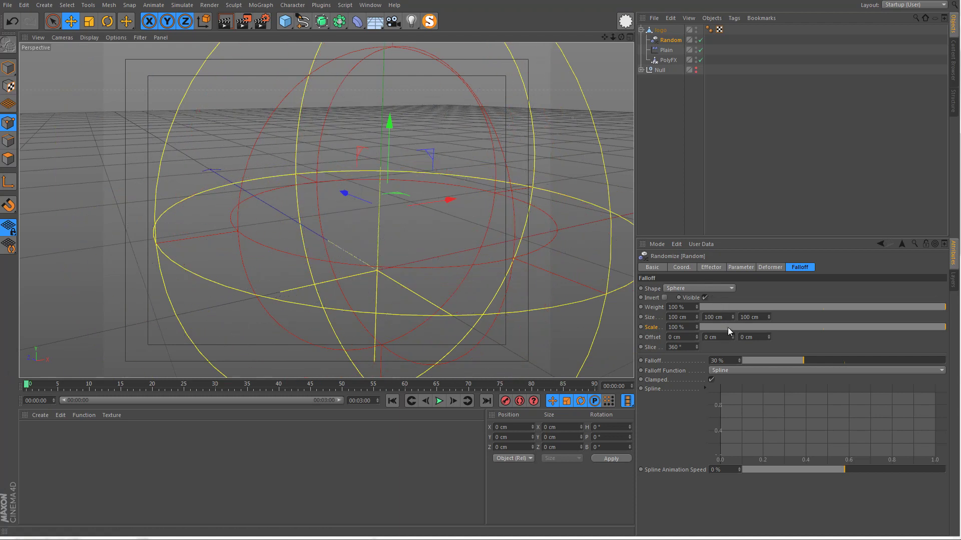
drag(731, 326, 692, 329)
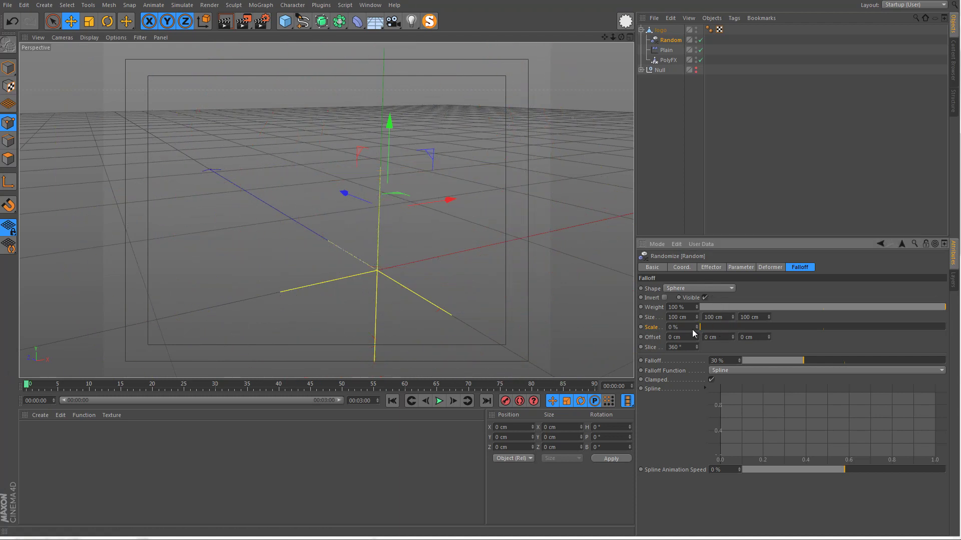
ctrl+click(640, 327)
key(g)
key(shift+g)
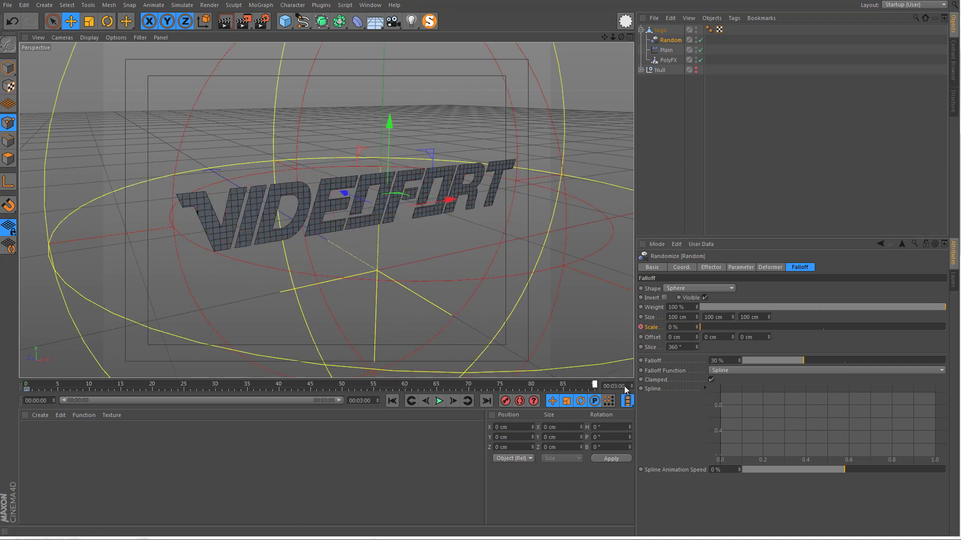
drag(717, 326, 960, 328)
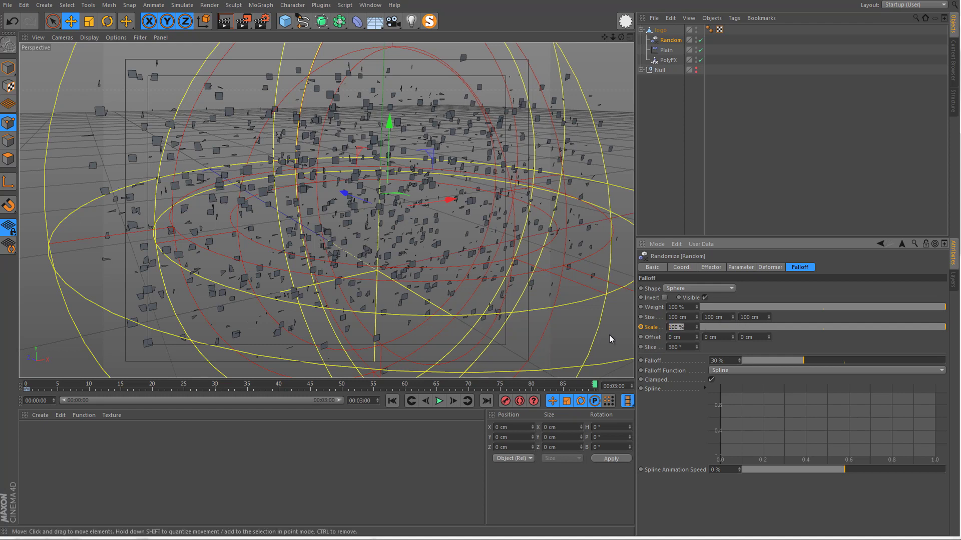
text(130)
key(Return)
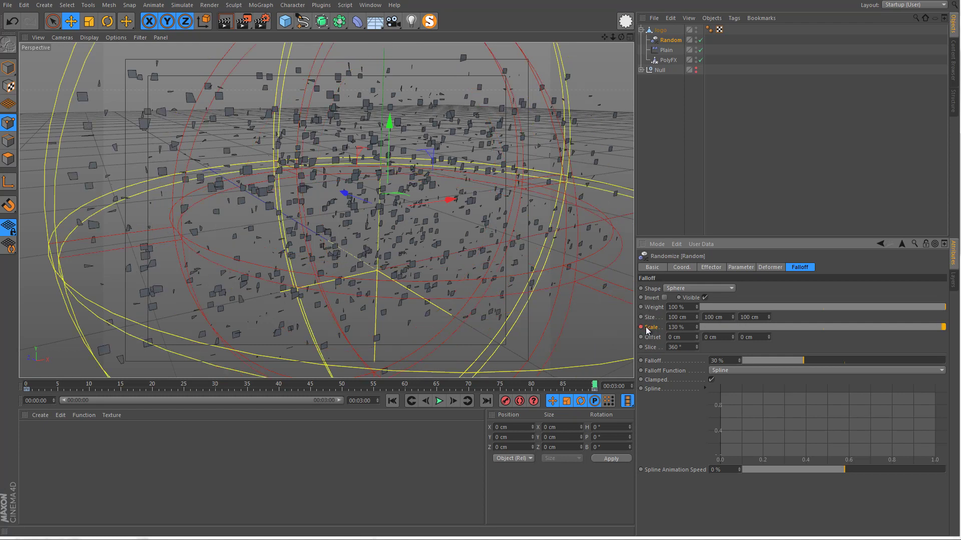
click(550, 363)
click(396, 402)
- Invert the Random effector's falloff and replay the animation from the start
click(439, 400)
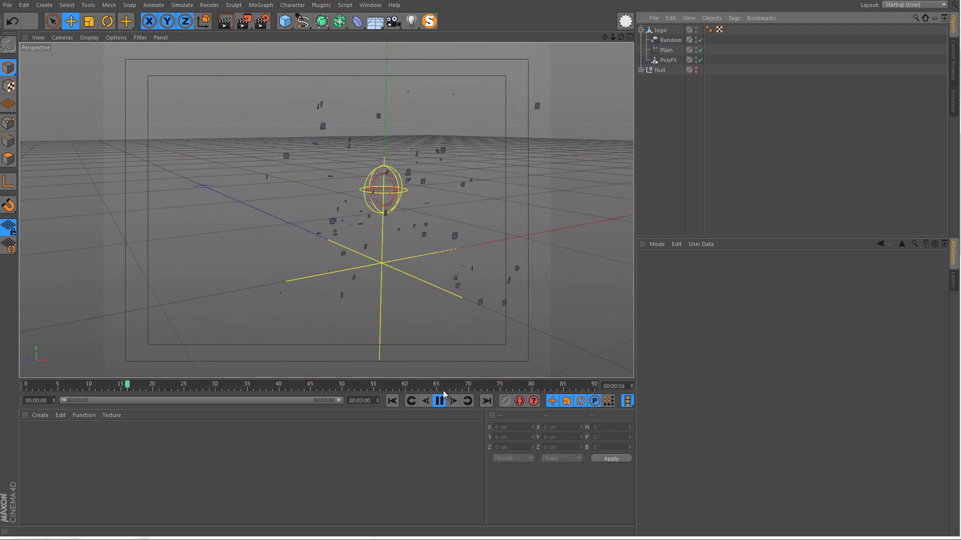
click(439, 401)
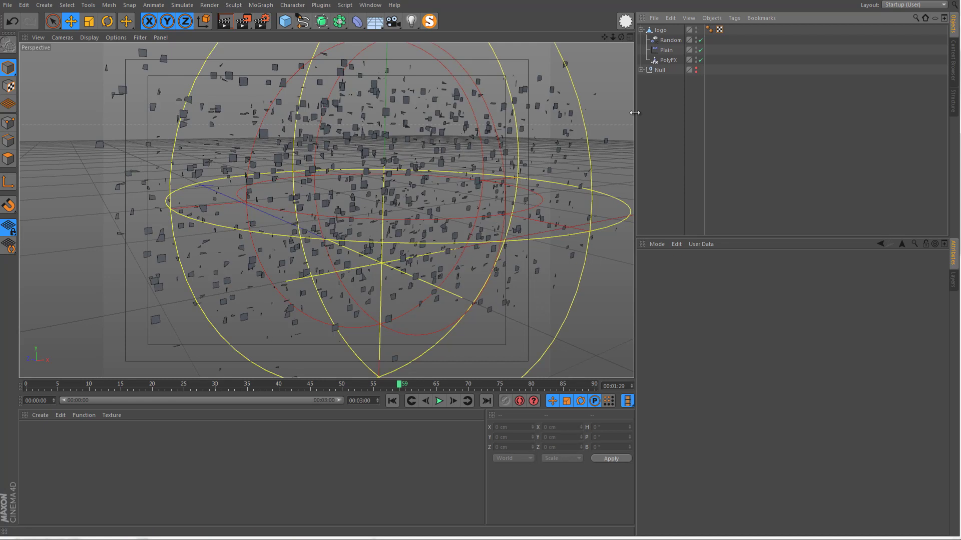
click(673, 42)
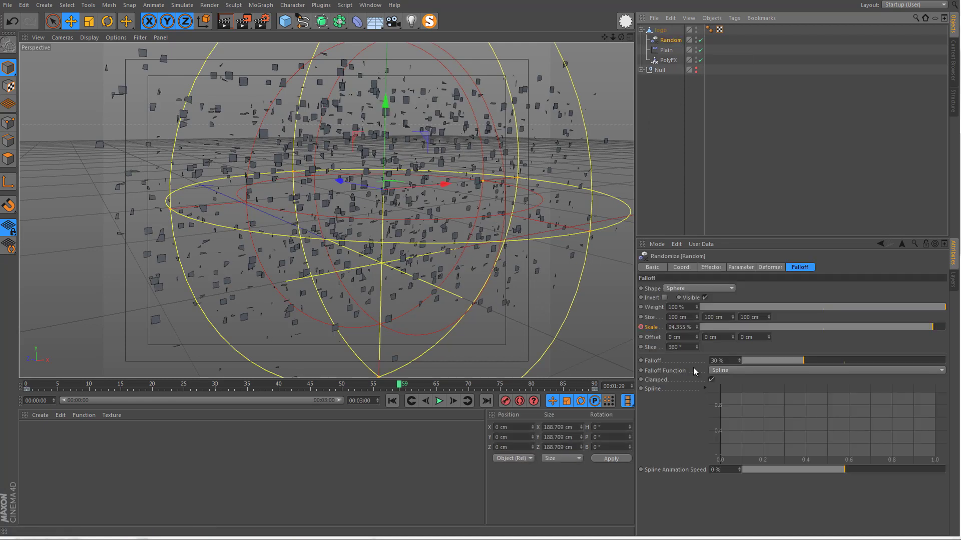
click(665, 297)
click(392, 401)
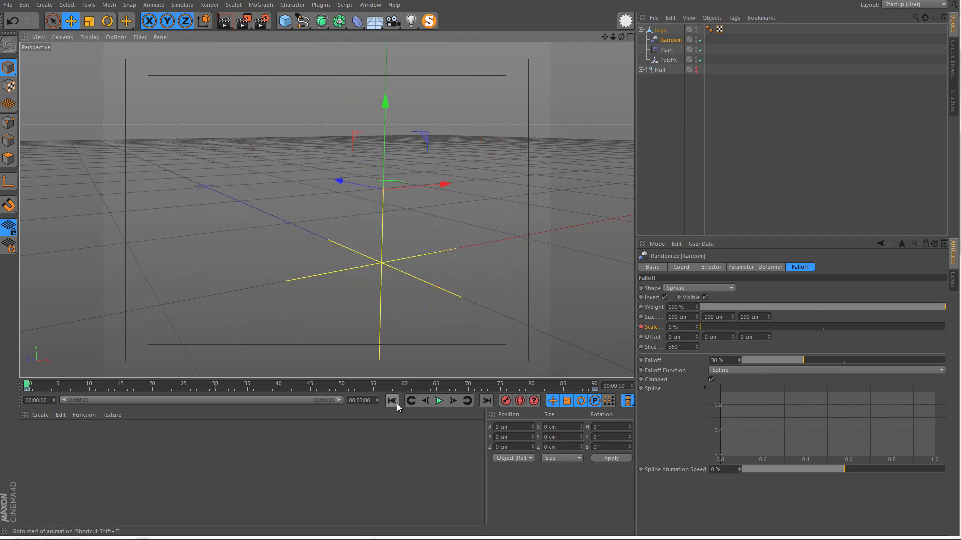
click(440, 402)
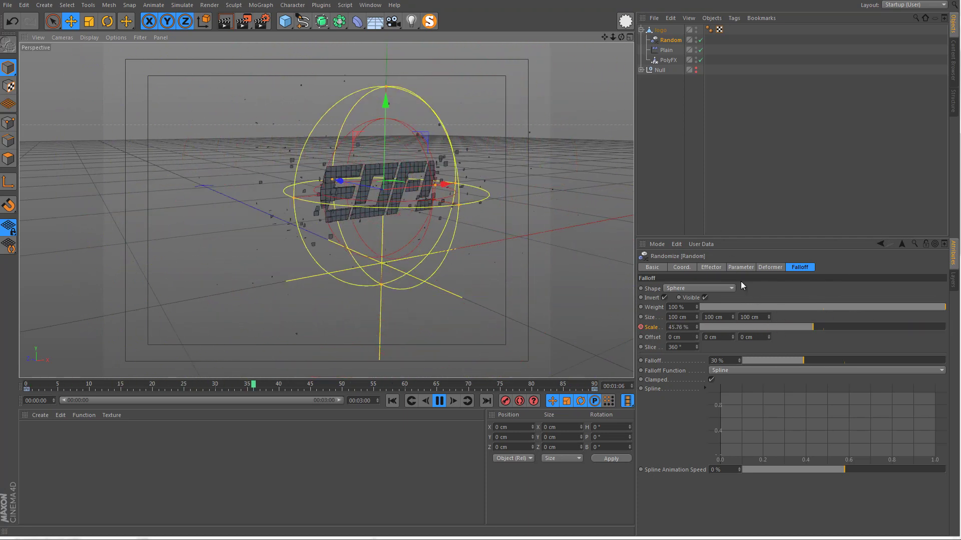
- Set the Random effector's P.X, P.Y and P.Z offsets to 10 cm each and stop playback
click(743, 268)
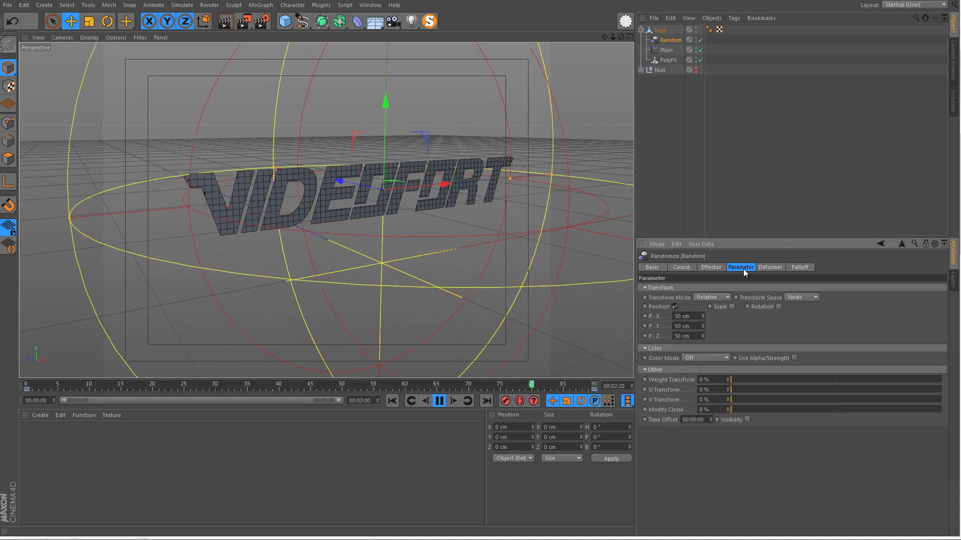
click(700, 313)
text(10)
key(Tab)
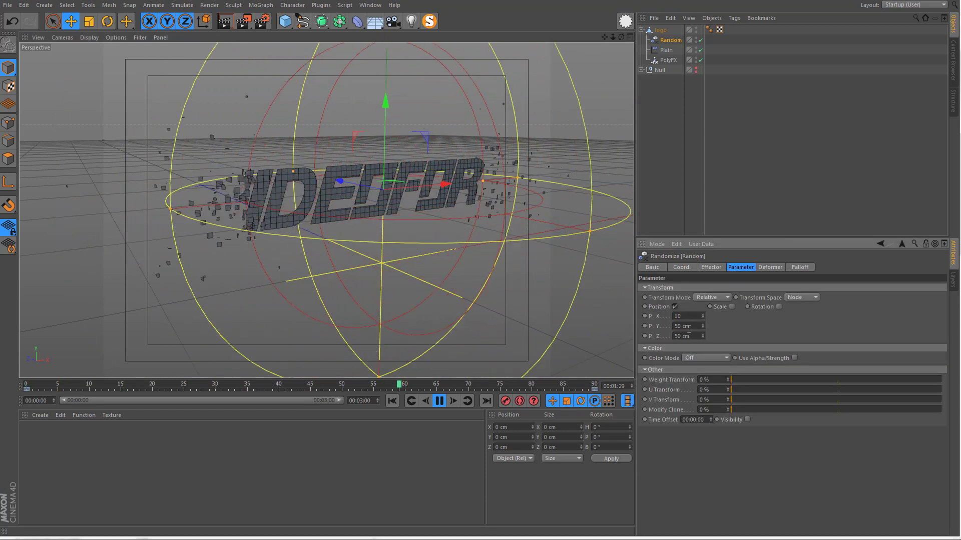
text(10)
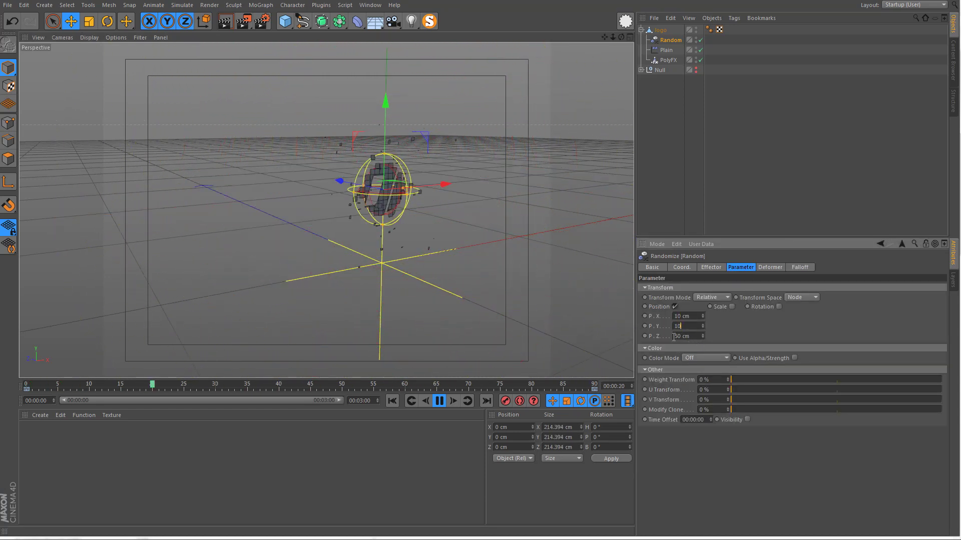
key(Tab)
text(10)
key(Return)
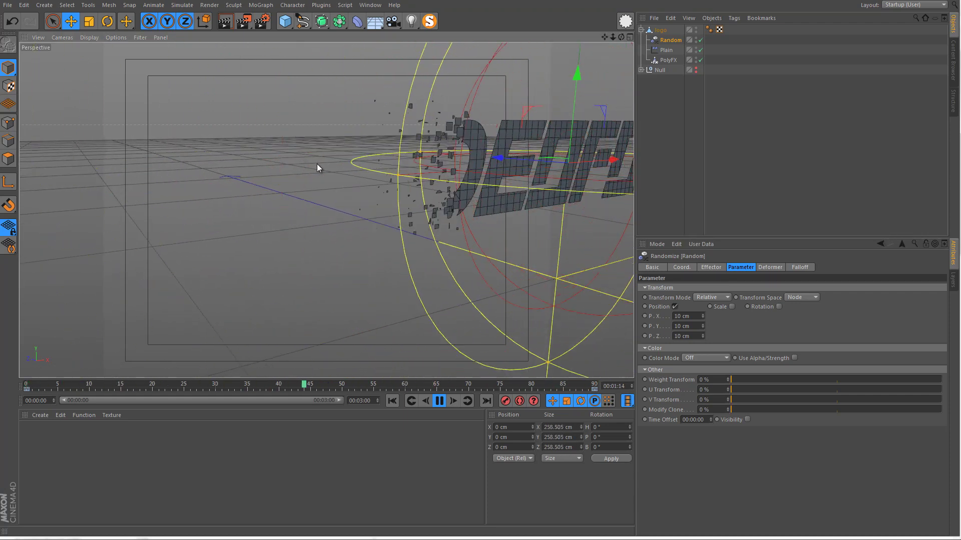
click(439, 400)
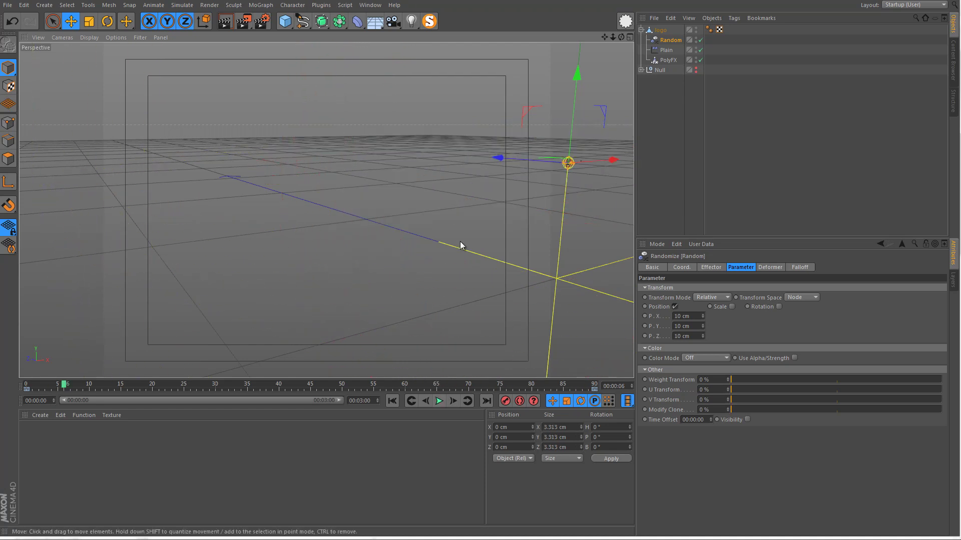
- Open the Timeline window and expand the Random and Plain effectors' Scale tracks
scroll(319, 269, down, 5)
click(370, 5)
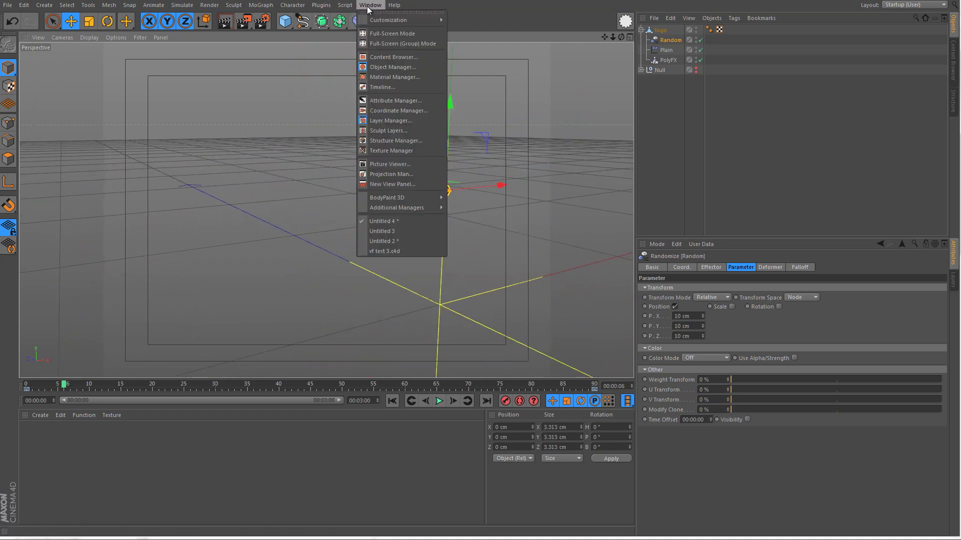
click(386, 87)
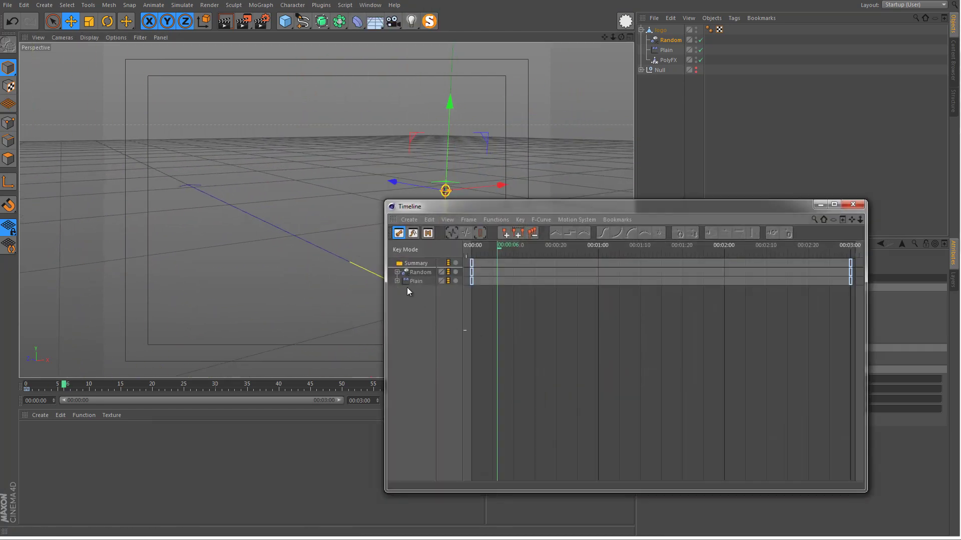
click(400, 282)
click(397, 272)
click(397, 290)
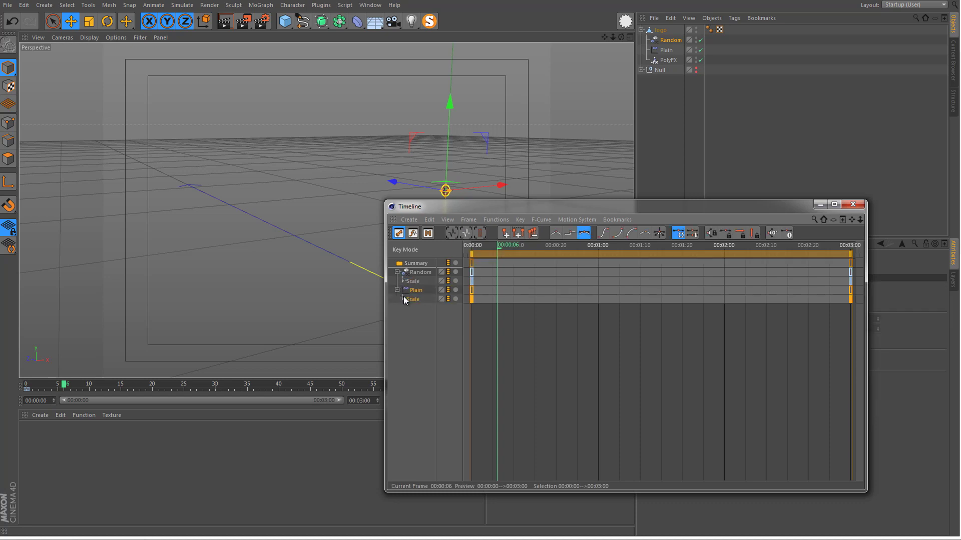
click(403, 299)
click(403, 281)
- Make all Random and Plain Scale keyframes linear, then close the Timeline
click(497, 373)
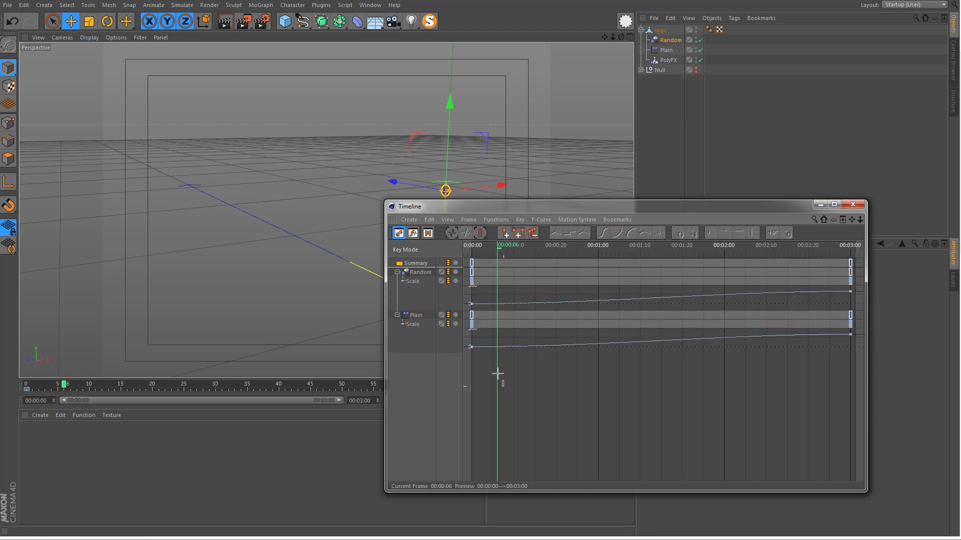
drag(523, 207, 465, 206)
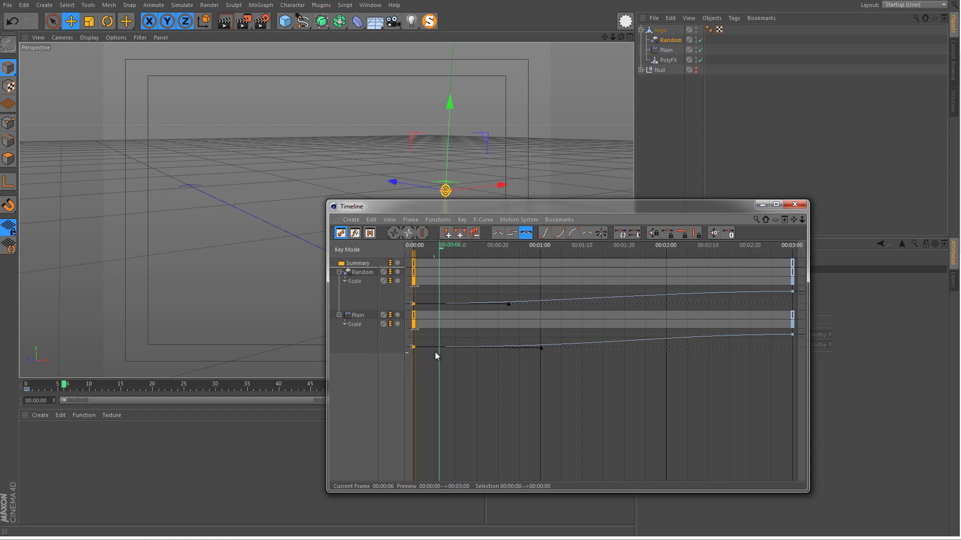
drag(436, 353, 429, 425)
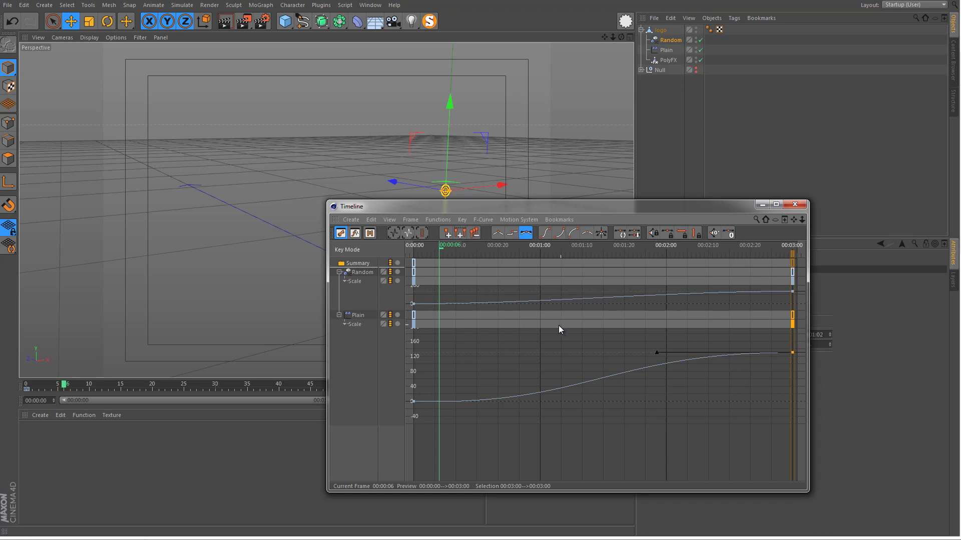
key(ctrl+a)
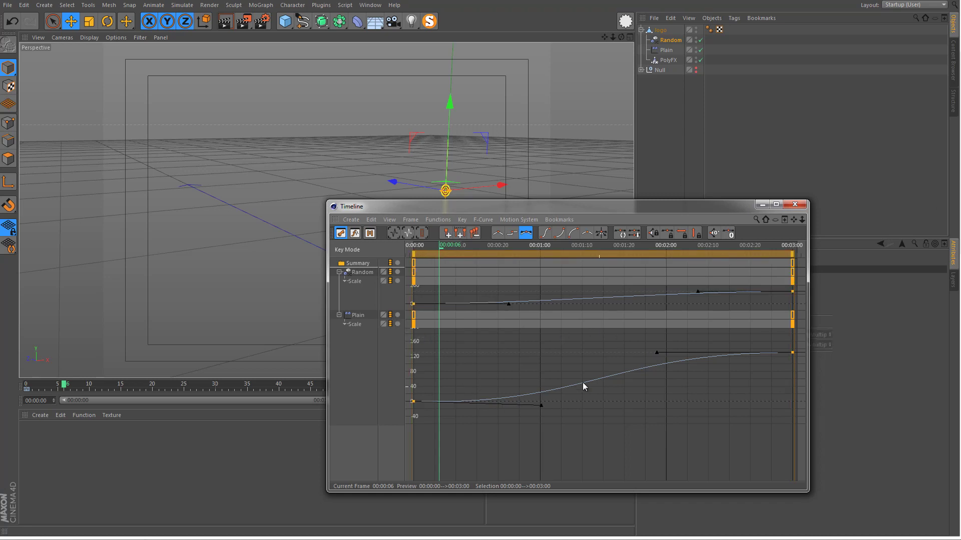
click(499, 236)
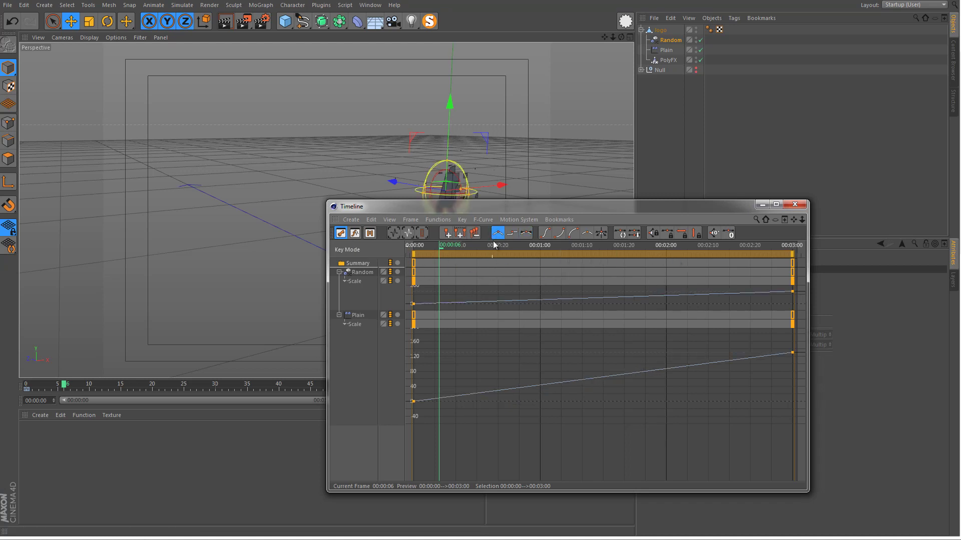
click(794, 205)
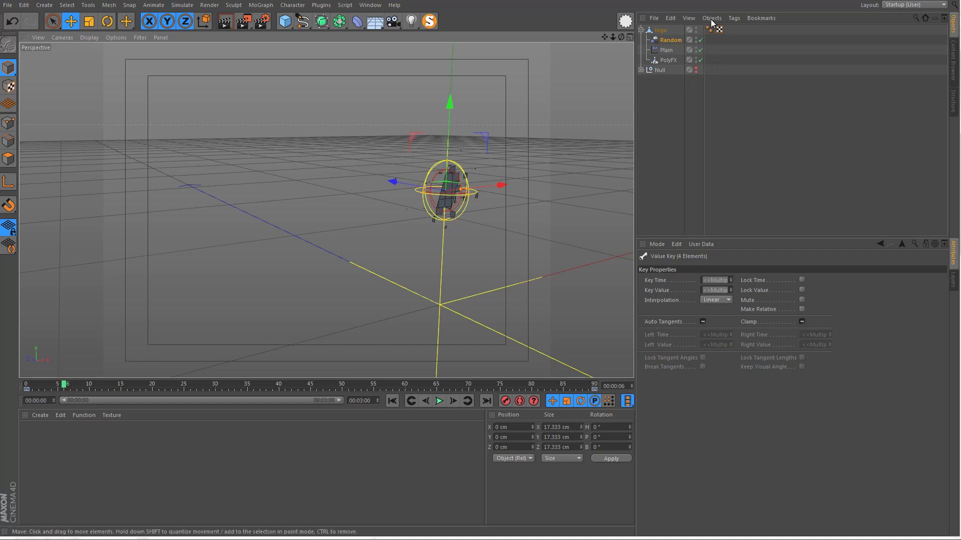
- With PolyFX selected, add a Delay effector from MoGraph > Effector and view its Effector settings
click(667, 60)
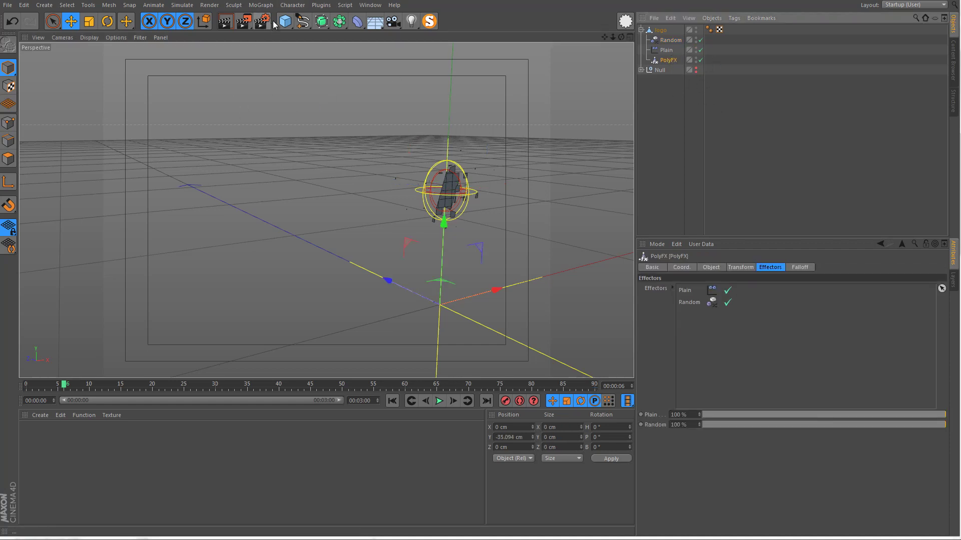
click(255, 6)
mouse_move(262, 23)
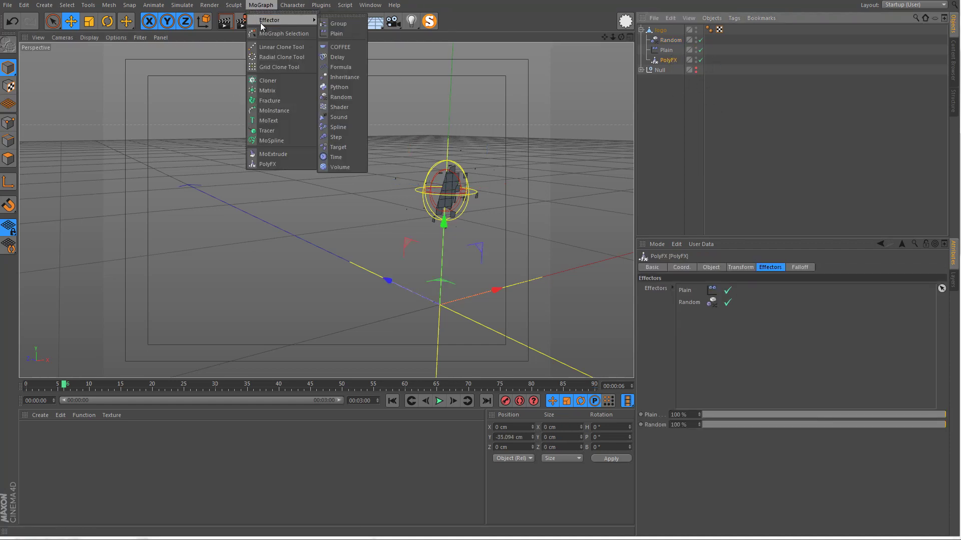
click(336, 58)
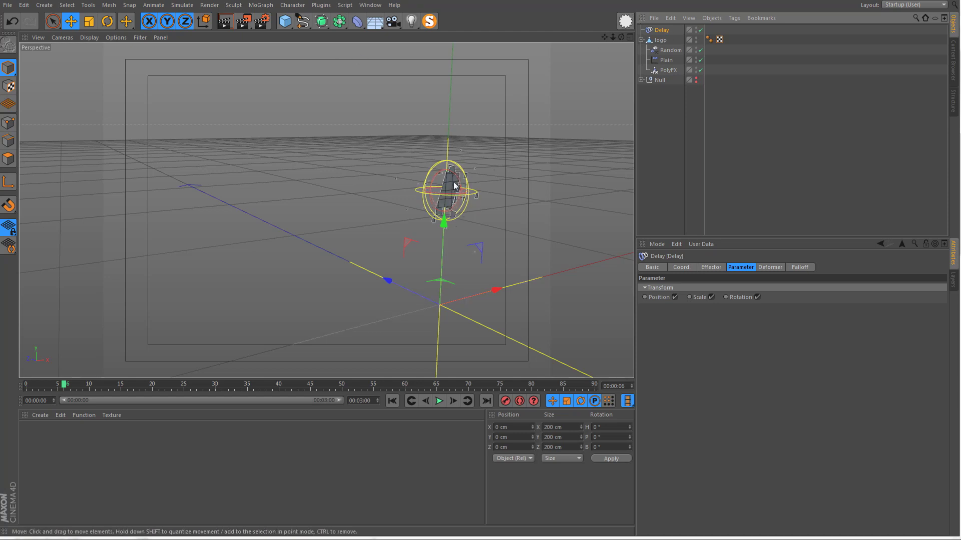
alt+middle_drag(413, 218, 401, 212)
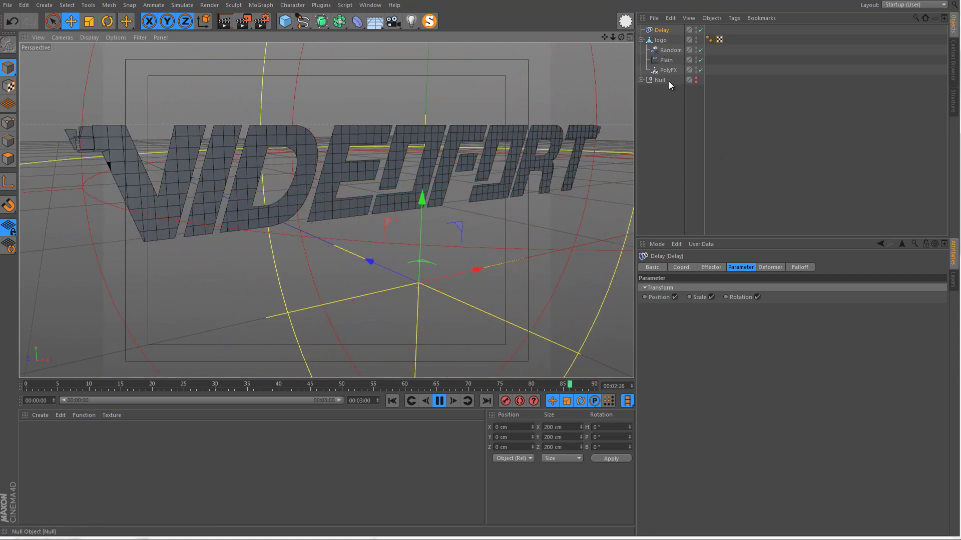
click(716, 269)
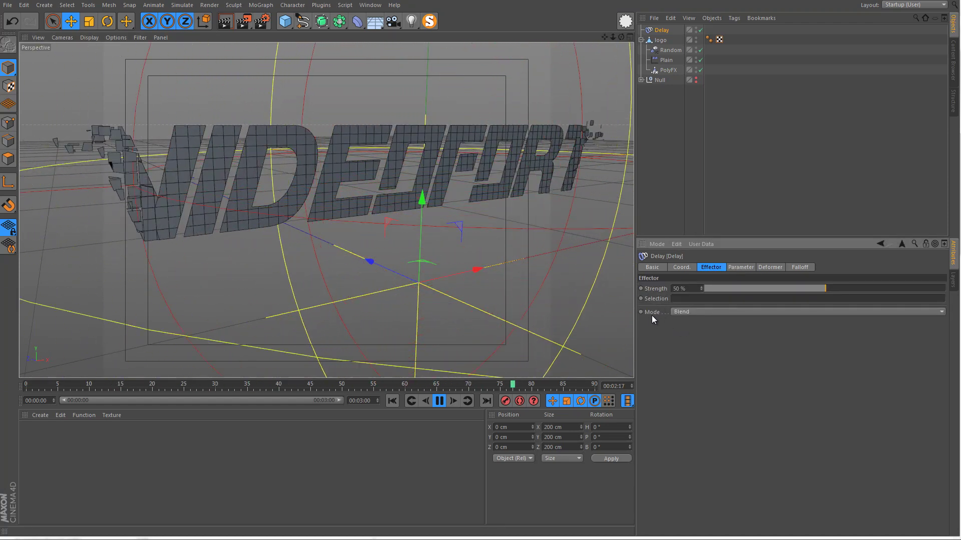
- Keep the Delay mode on Blend, set Strength to 80 %, and stop playback
click(699, 311)
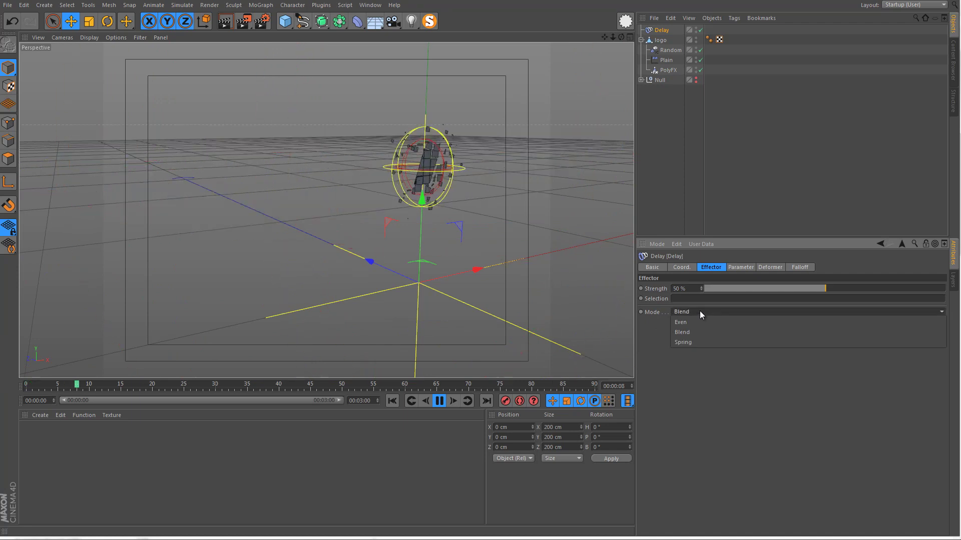
click(699, 311)
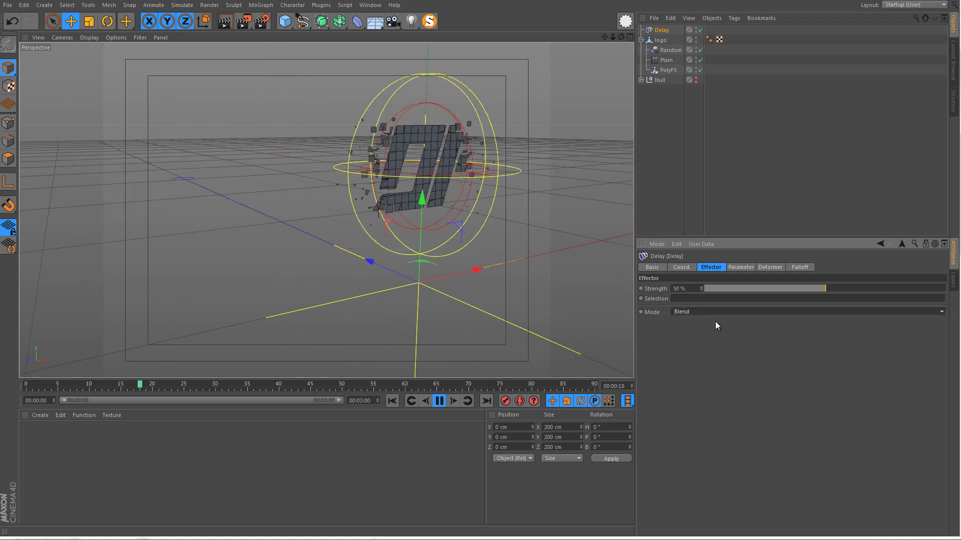
click(695, 291)
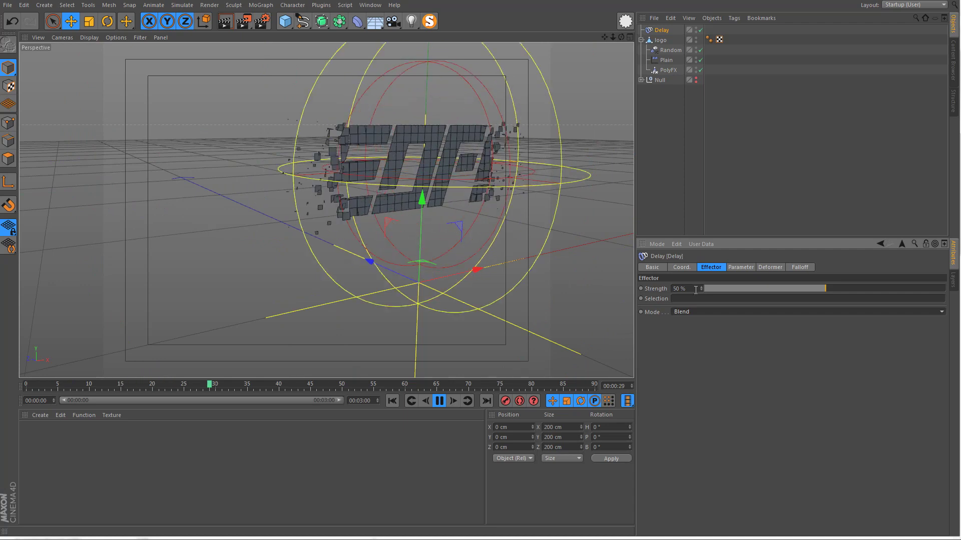
text(80)
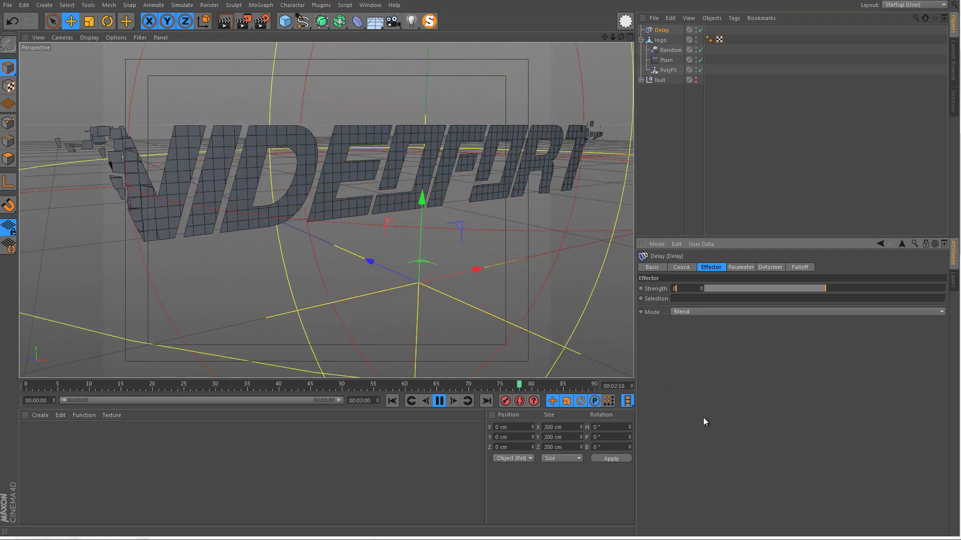
key(Return)
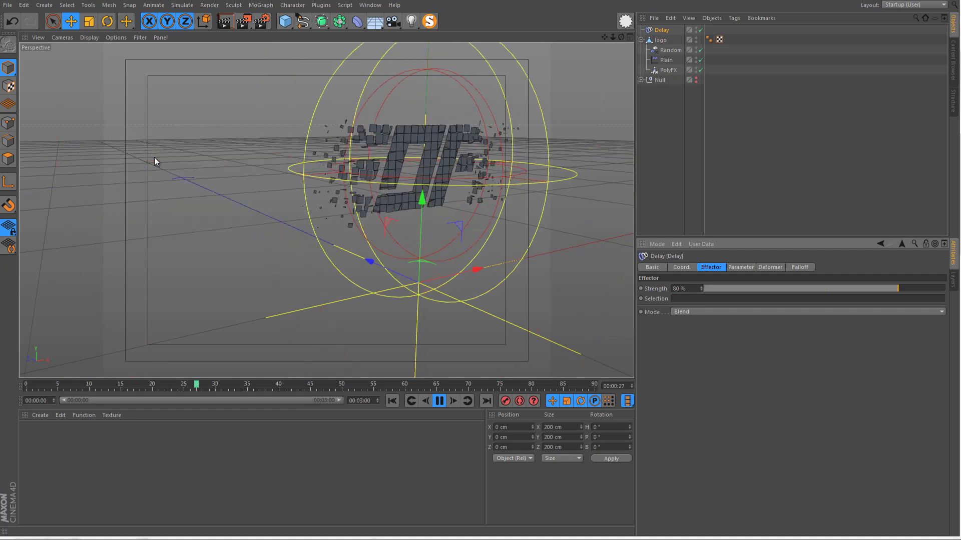
click(439, 401)
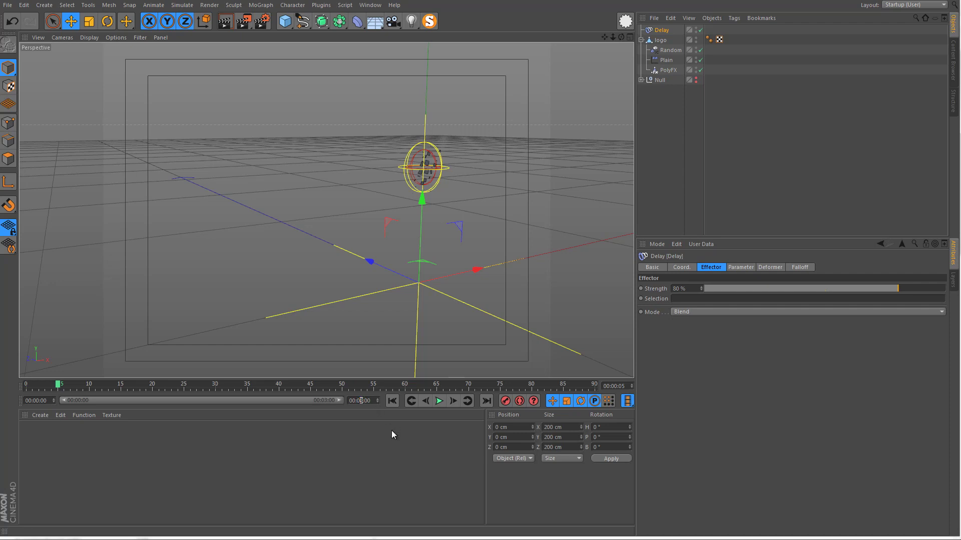
- Set the scene length to 8 seconds, extend the preview range to 00:08:00, and replay from the start
text(8)
key(Return)
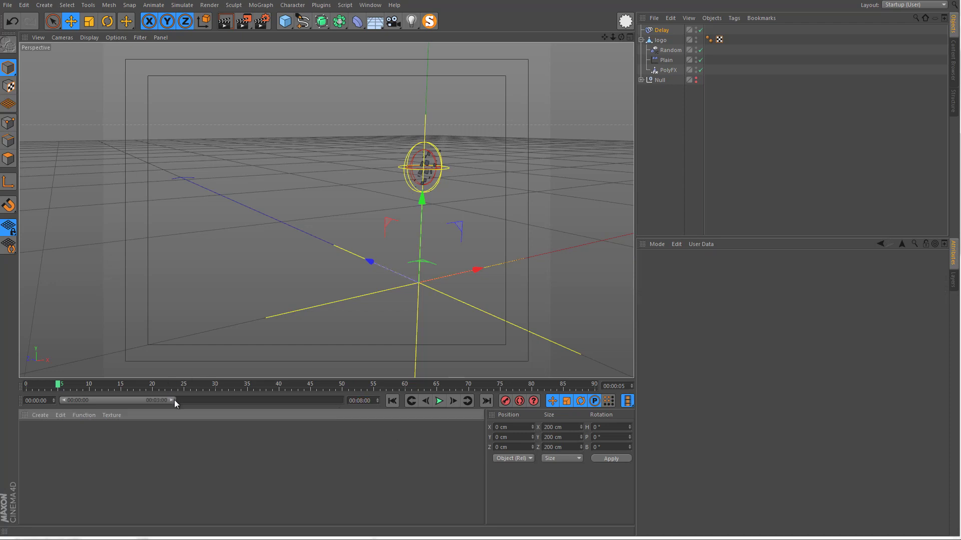
drag(173, 401, 402, 408)
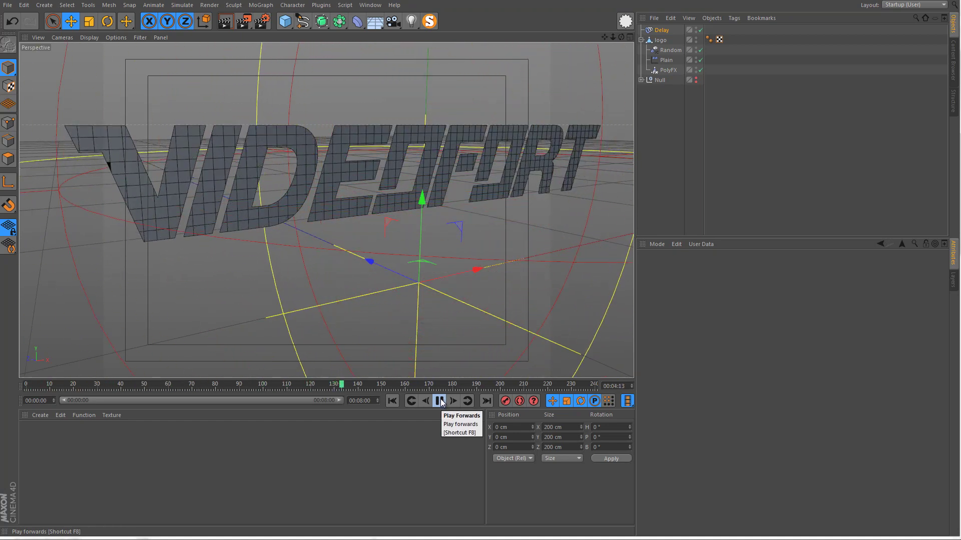
click(392, 401)
click(438, 401)
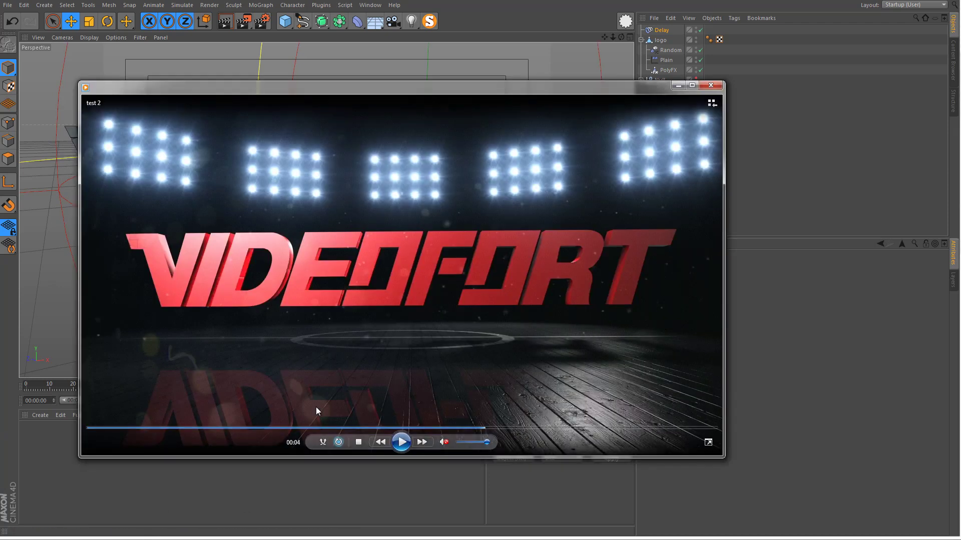
- Rewind and watch the test 2 render in Media Player, then close the player
drag(324, 429, 291, 428)
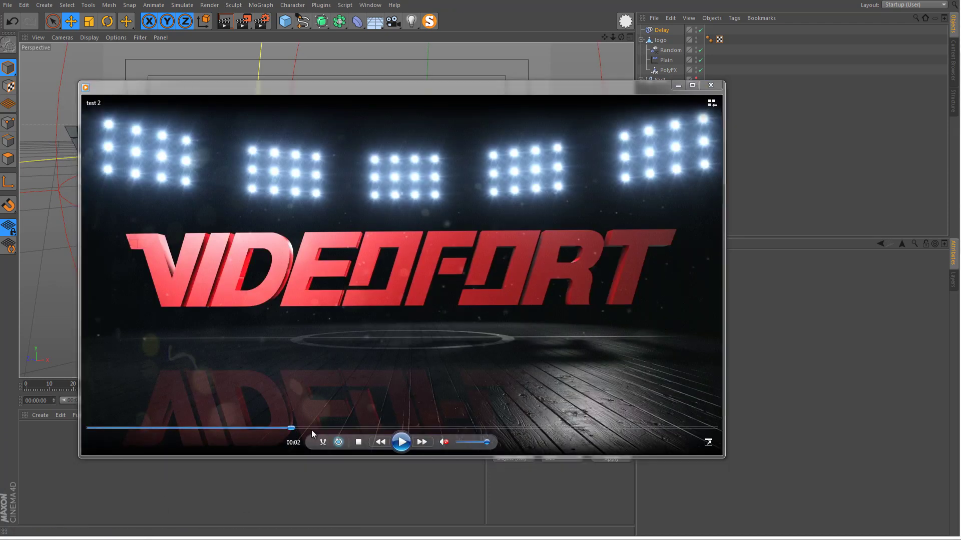
click(400, 442)
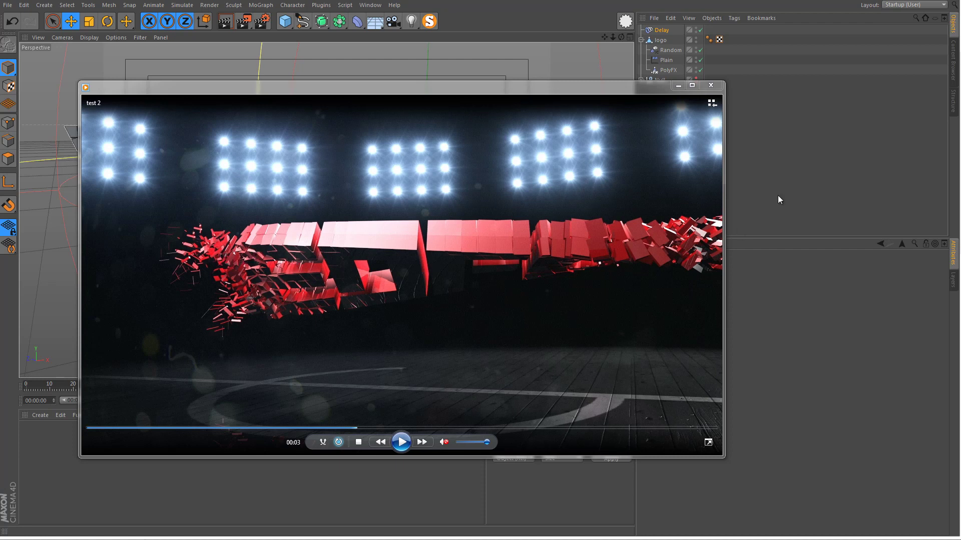
click(770, 154)
alt+drag(390, 210, 426, 385)
- Replay the animation, then move the Delay effector inside the logo object
click(393, 400)
click(437, 403)
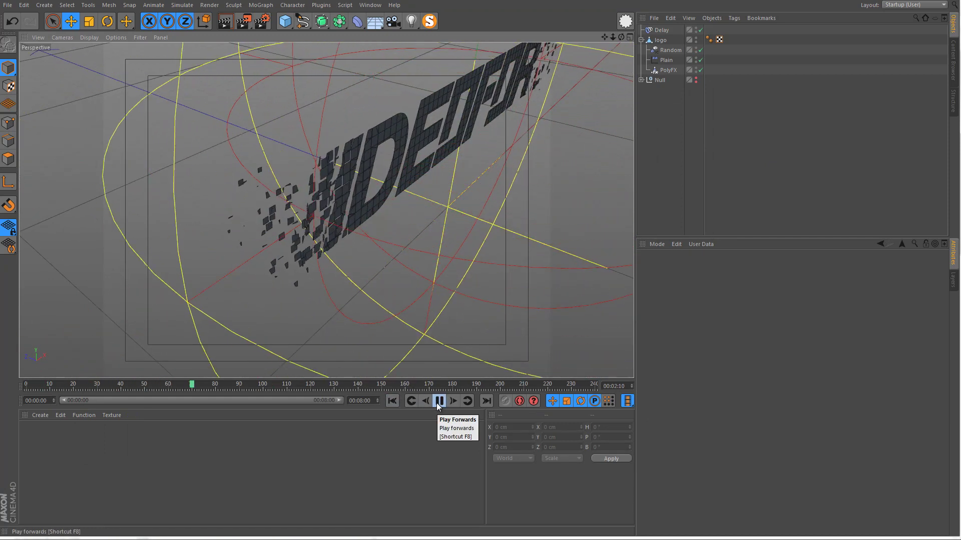
click(437, 401)
alt+drag(258, 144, 265, 170)
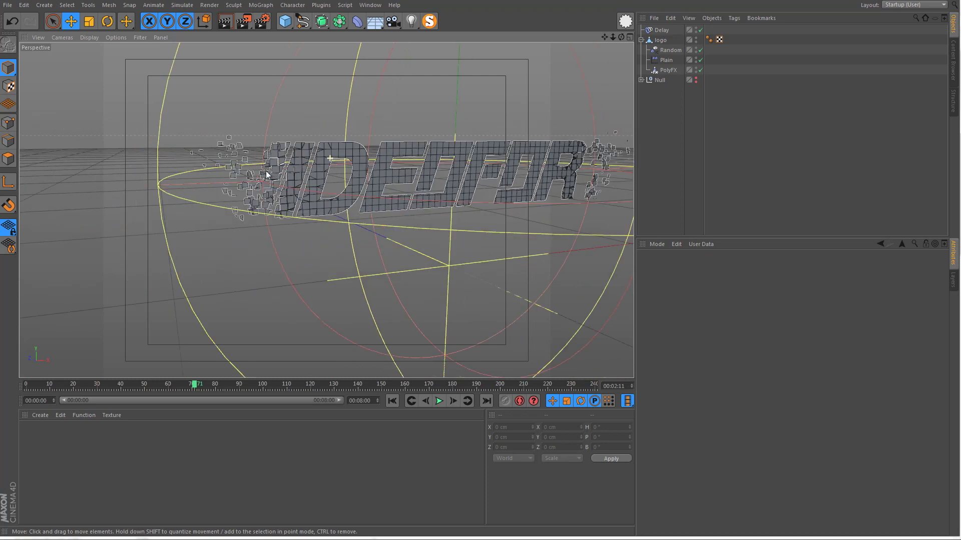
click(658, 43)
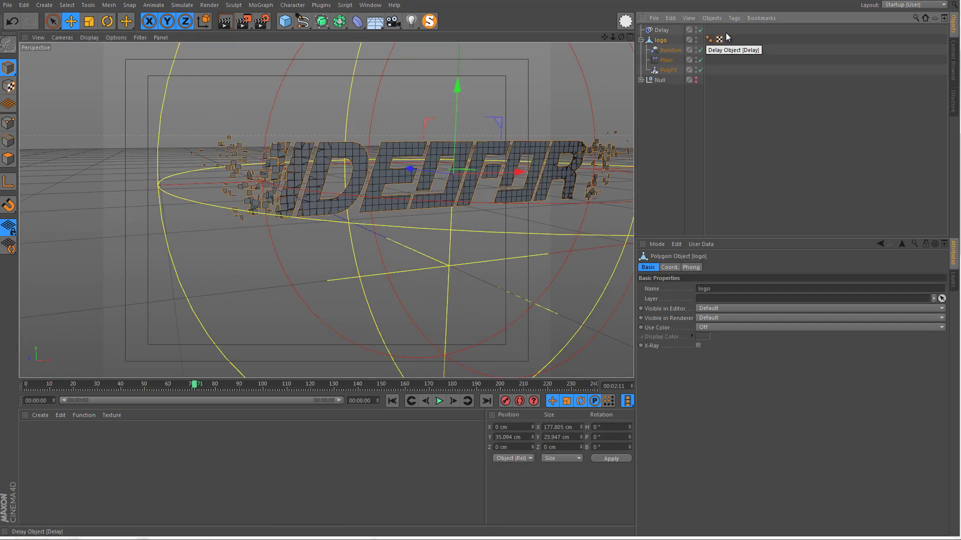
click(660, 33)
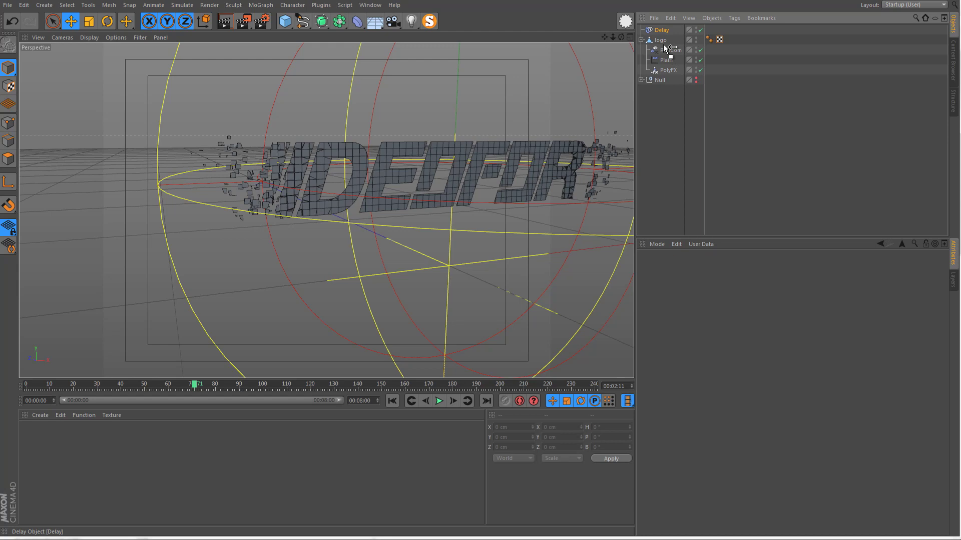
drag(665, 48, 667, 56)
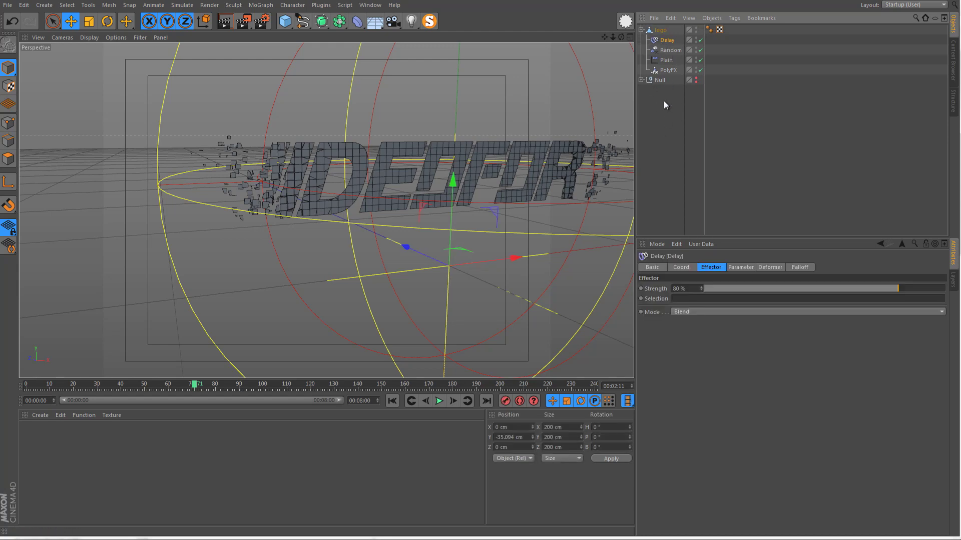
click(658, 30)
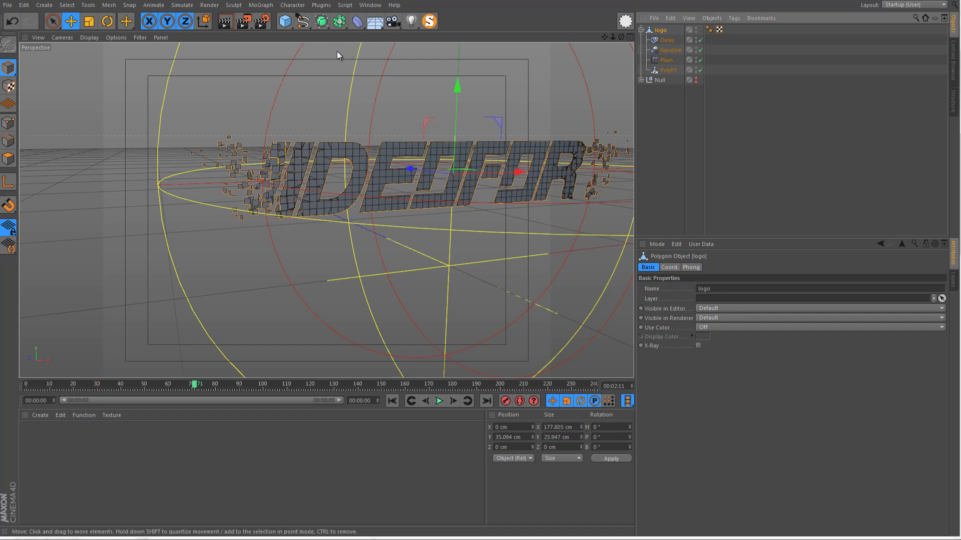
- Add a Cloth Surface from Simulate > Cloth and place the logo inside it
click(148, 7)
mouse_move(181, 6)
mouse_move(183, 24)
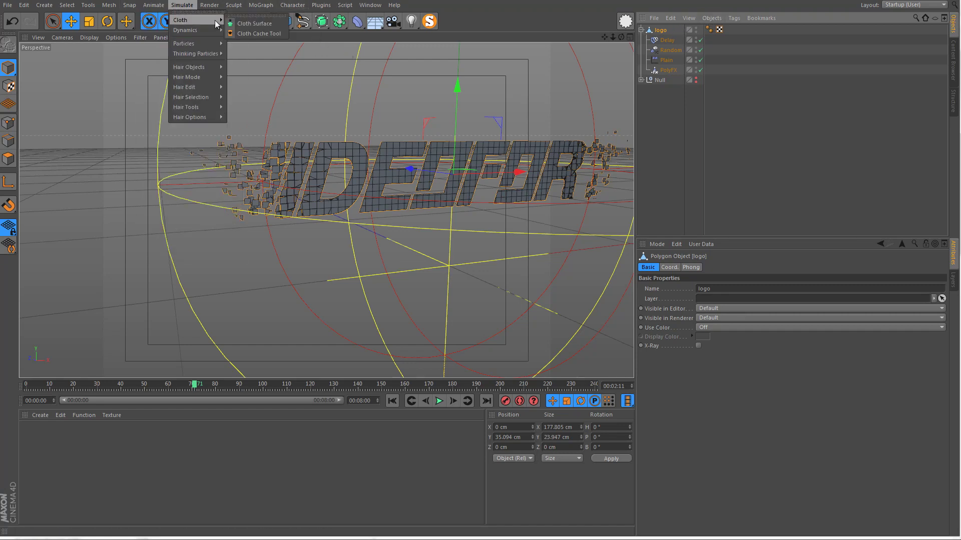
click(233, 24)
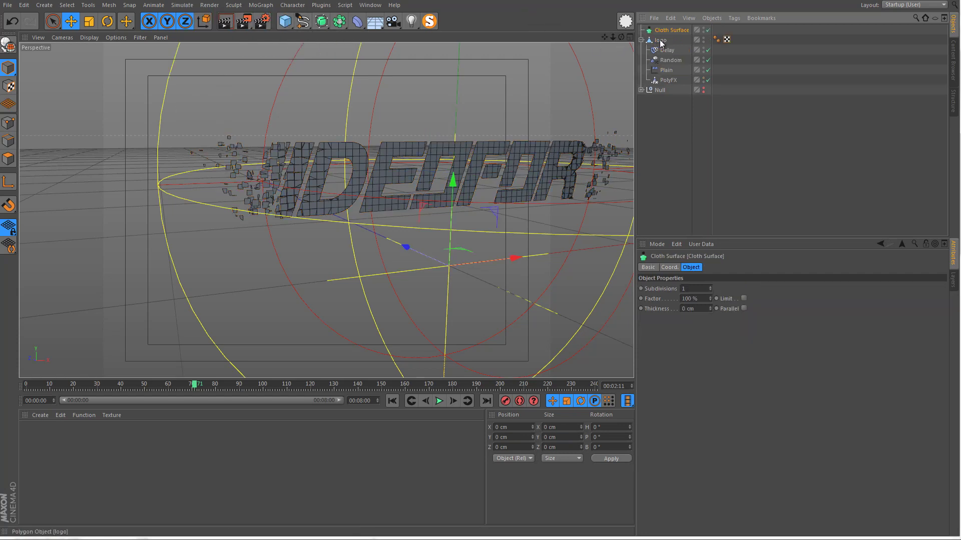
drag(668, 30, 667, 31)
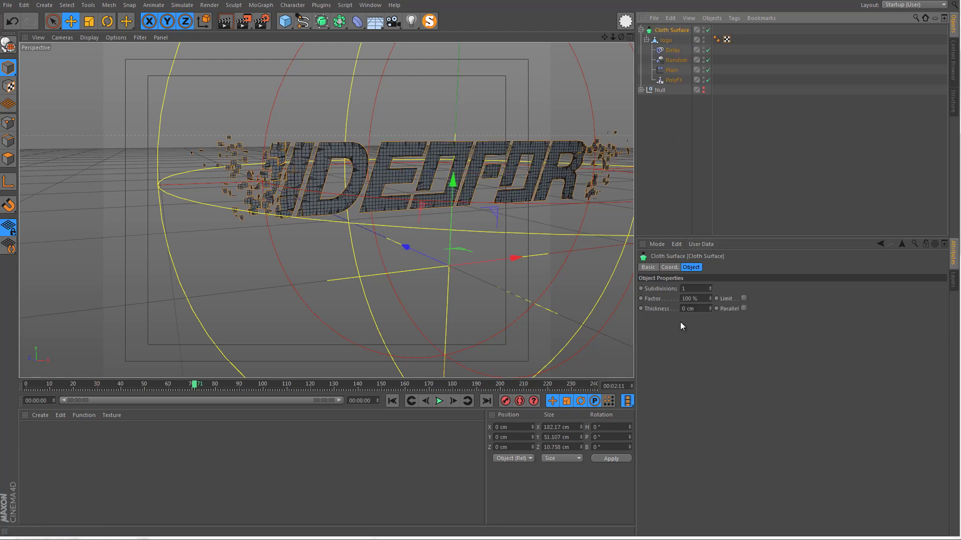
- Set the Cloth Surface to 0 subdivisions and 2 cm thickness
click(698, 289)
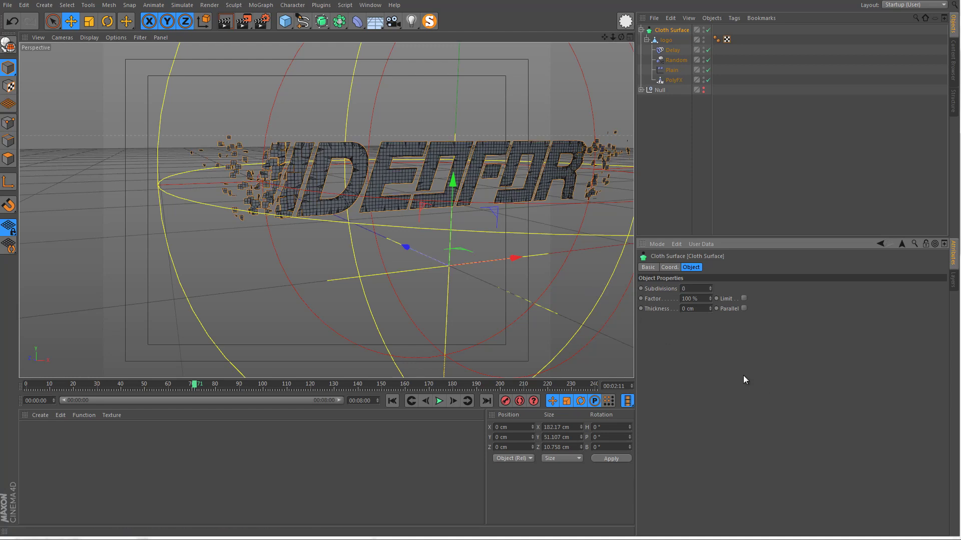
scroll(313, 157, up, 10)
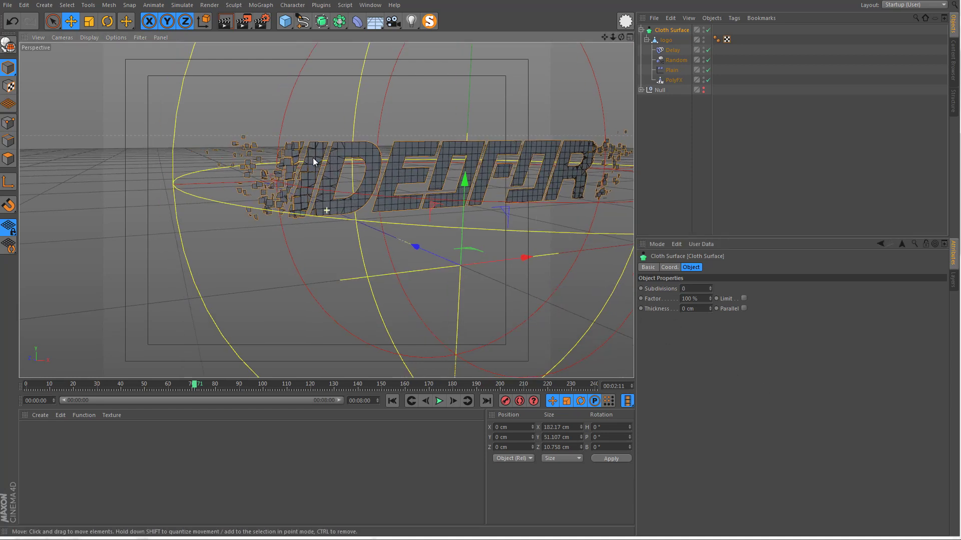
alt+drag(348, 147, 350, 250)
click(710, 306)
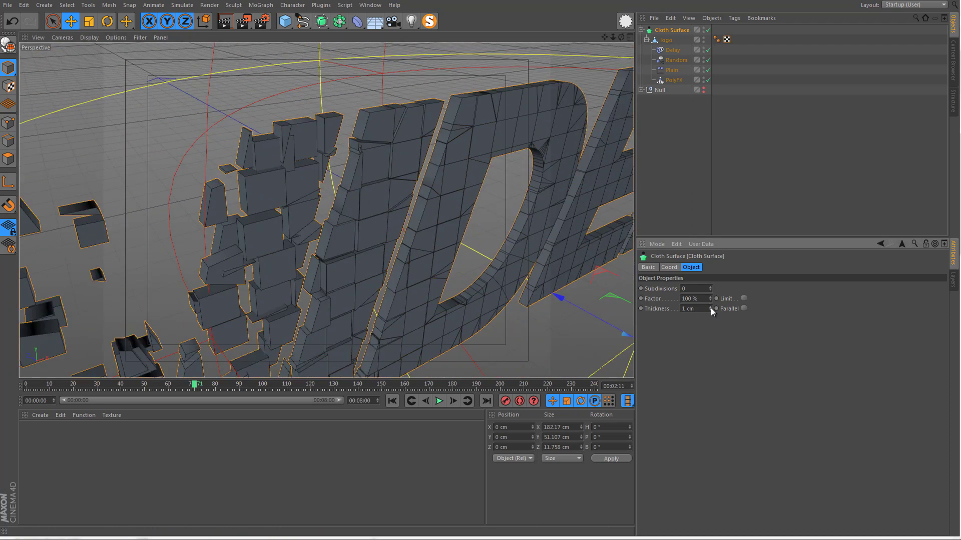
click(711, 308)
- Orbit around the thickened logo and replay the assembly animation from frame 0
alt+drag(620, 259, 323, 244)
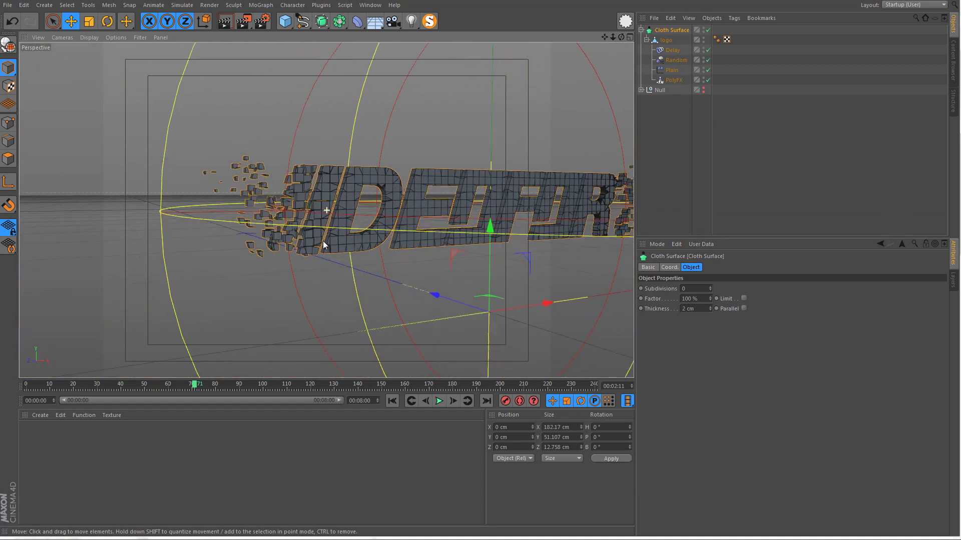
alt+drag(380, 205, 358, 240)
click(392, 401)
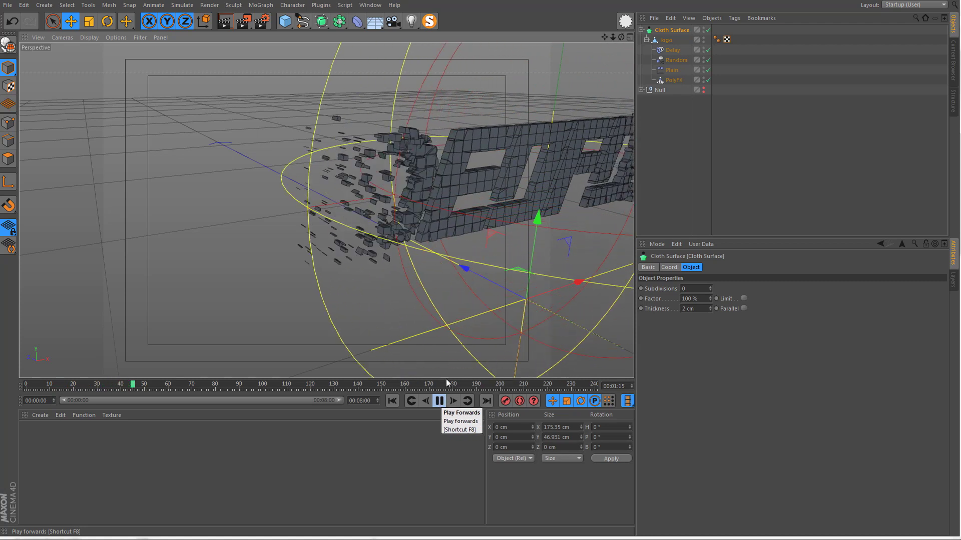
alt+drag(470, 255, 357, 233)
alt+right_drag(356, 233, 374, 370)
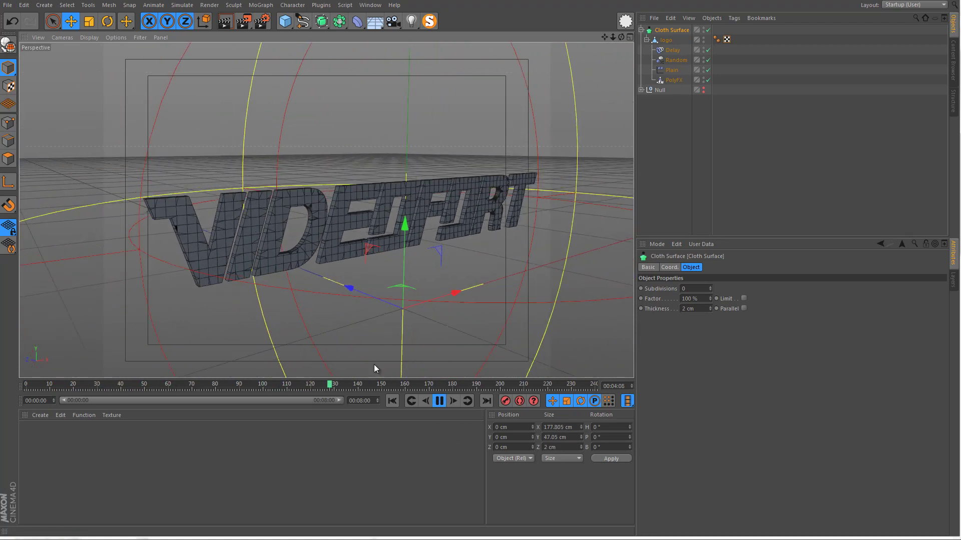
click(439, 400)
alt+drag(330, 300, 205, 391)
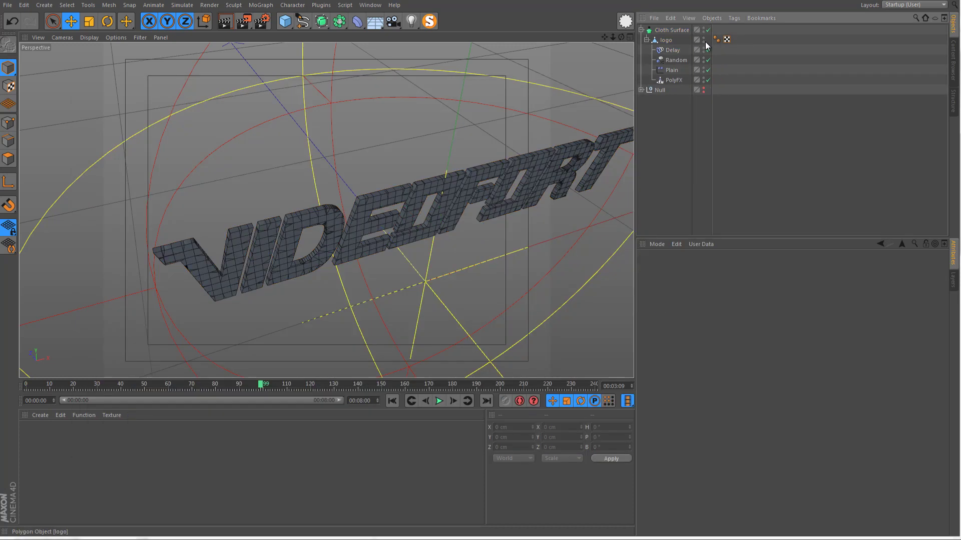
- Add a Cloner and place the Cloth Surface with the logo inside it
click(664, 40)
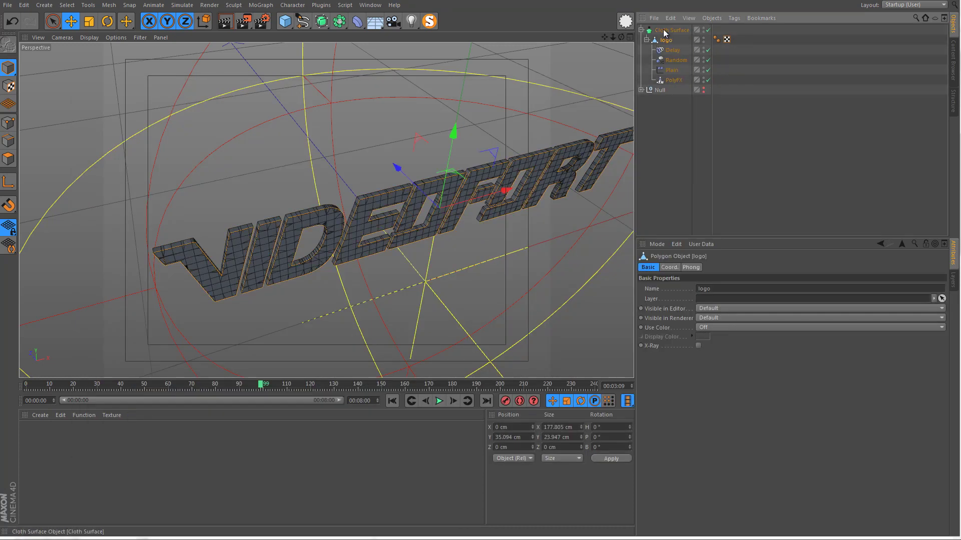
click(665, 30)
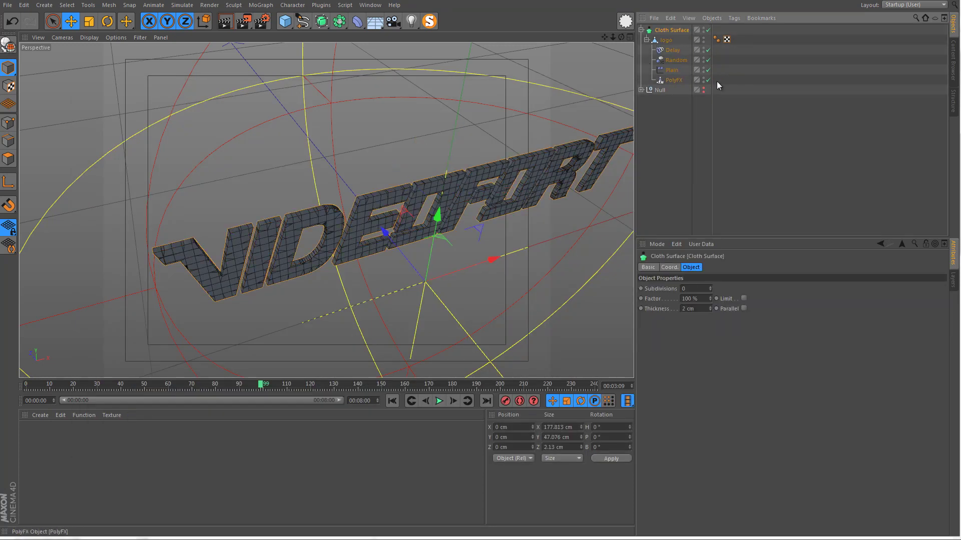
click(290, 5)
mouse_move(264, 5)
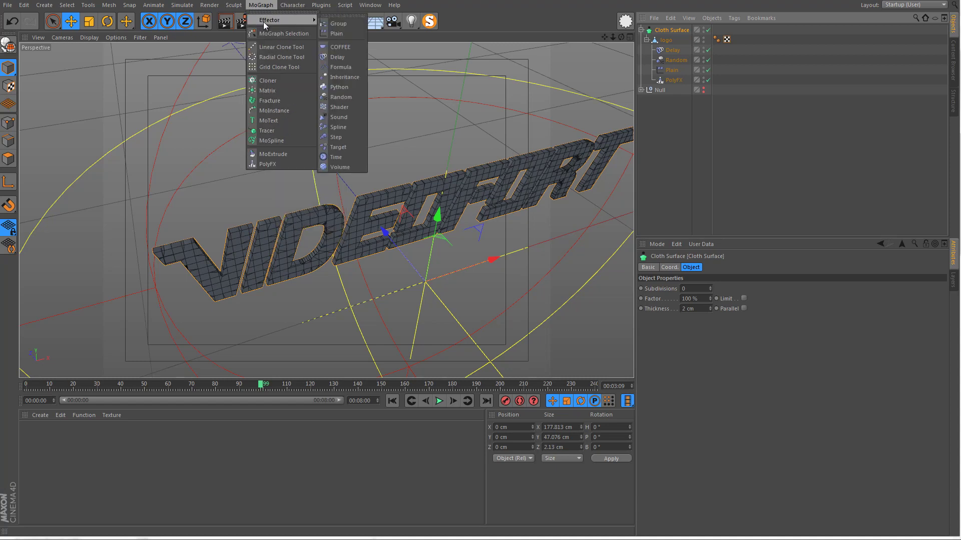
click(267, 80)
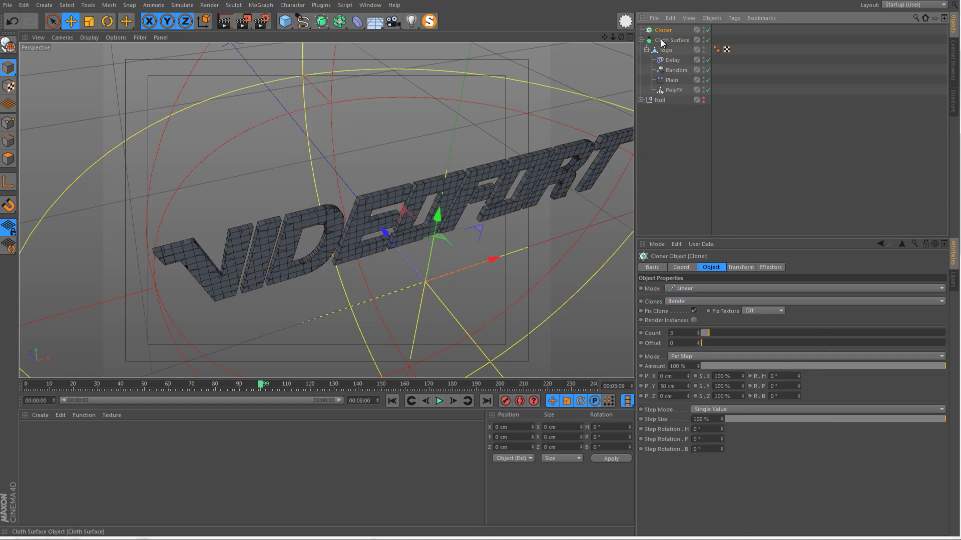
drag(659, 28, 661, 30)
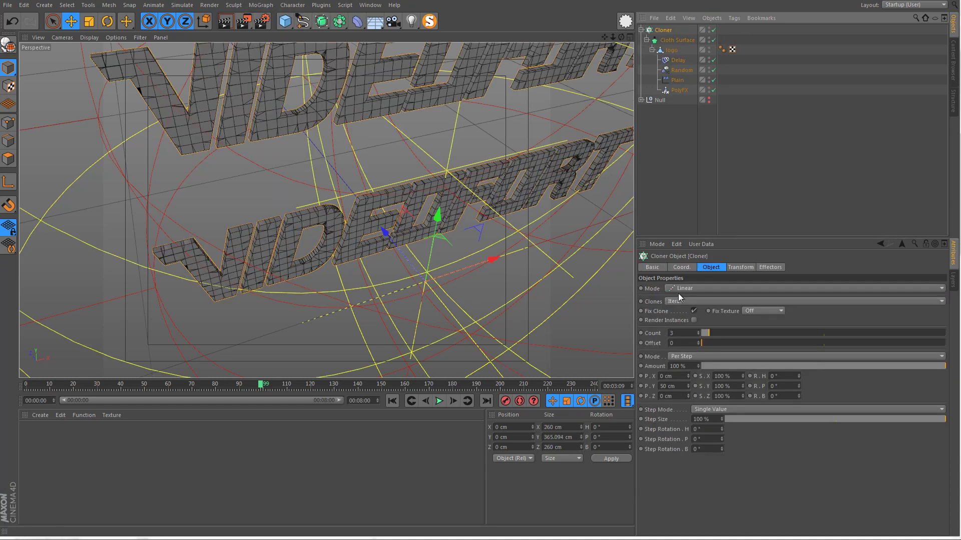
- Set the Cloner to 2 clones with a 0 cm Y offset
click(681, 333)
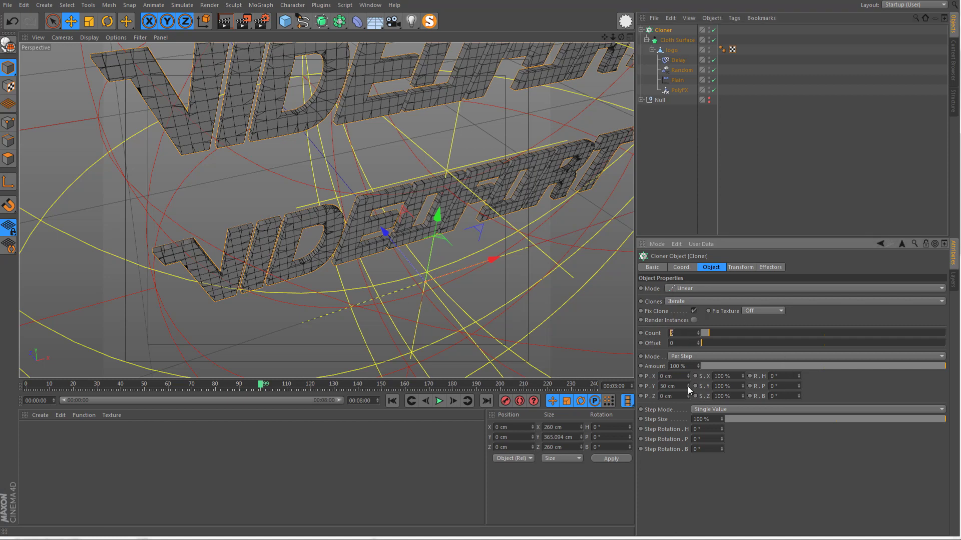
text(2)
key(Return)
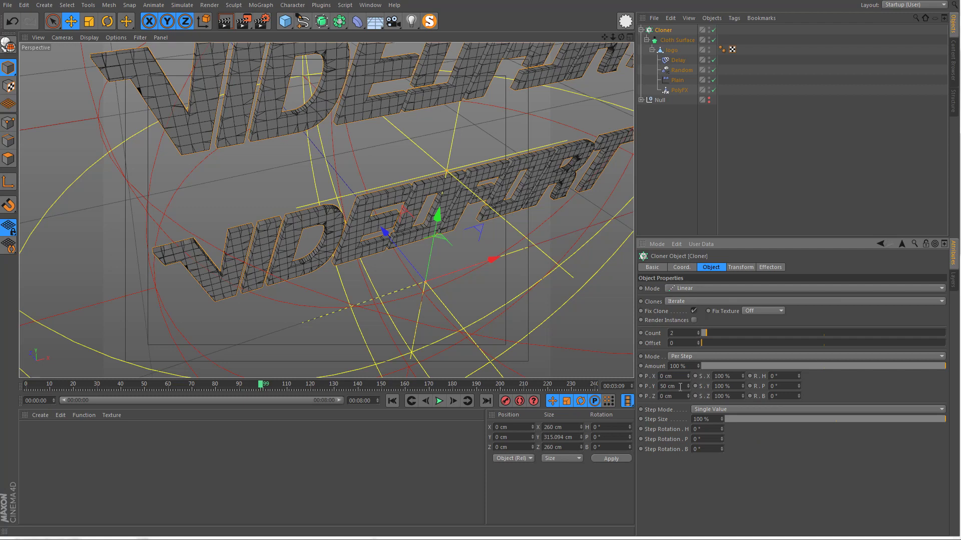
click(680, 387)
key(BackSpace)
text(0)
key(Return)
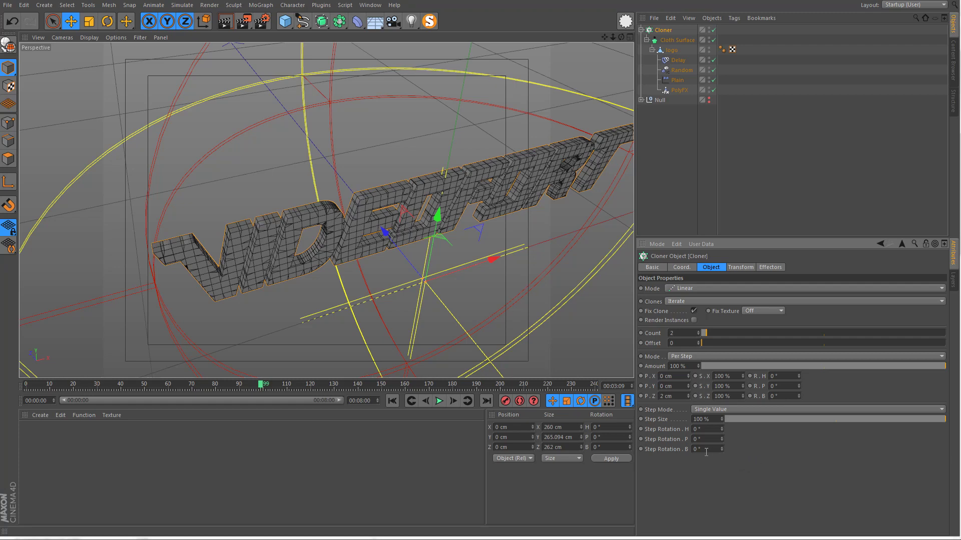
- Preview the cloned cloth logo animation from the start, stopping at frame 92
alt+drag(422, 269, 416, 409)
click(392, 401)
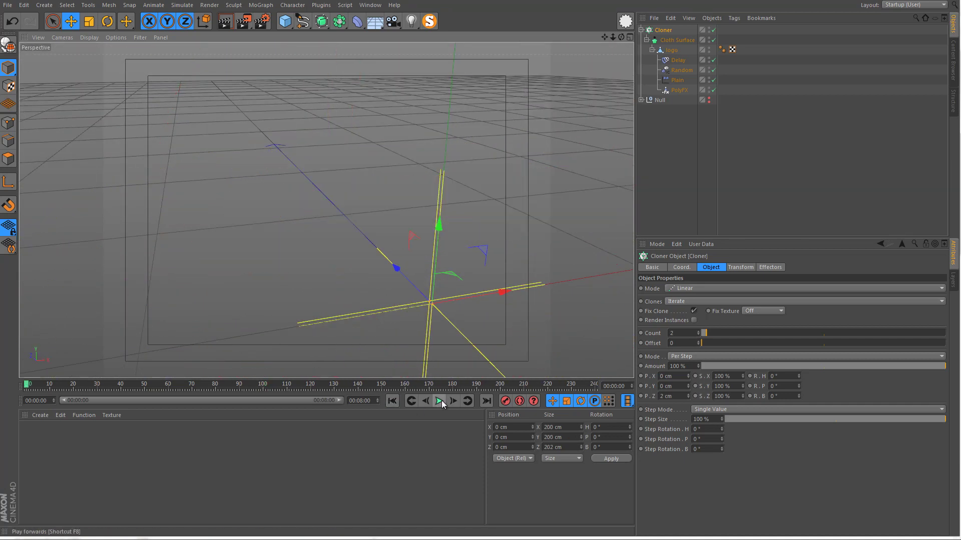
click(439, 401)
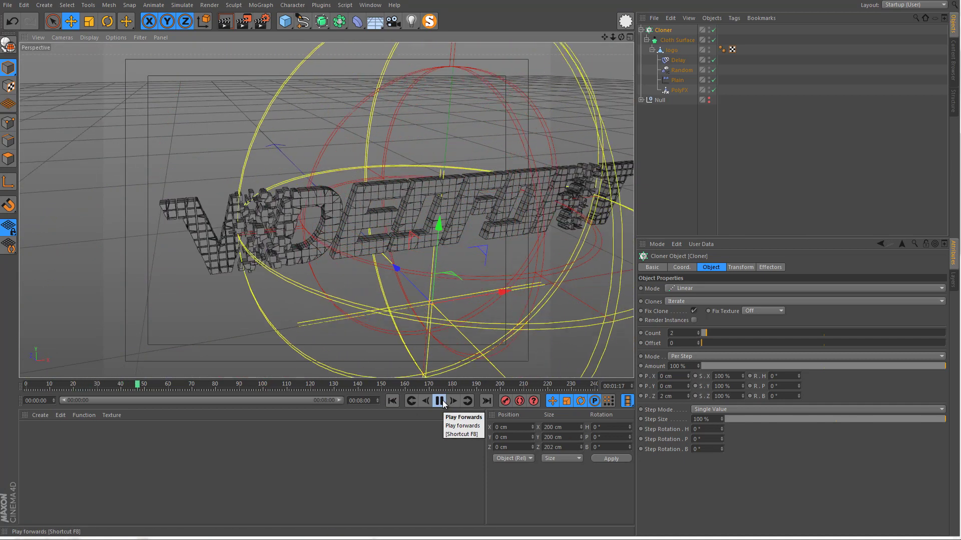
click(391, 401)
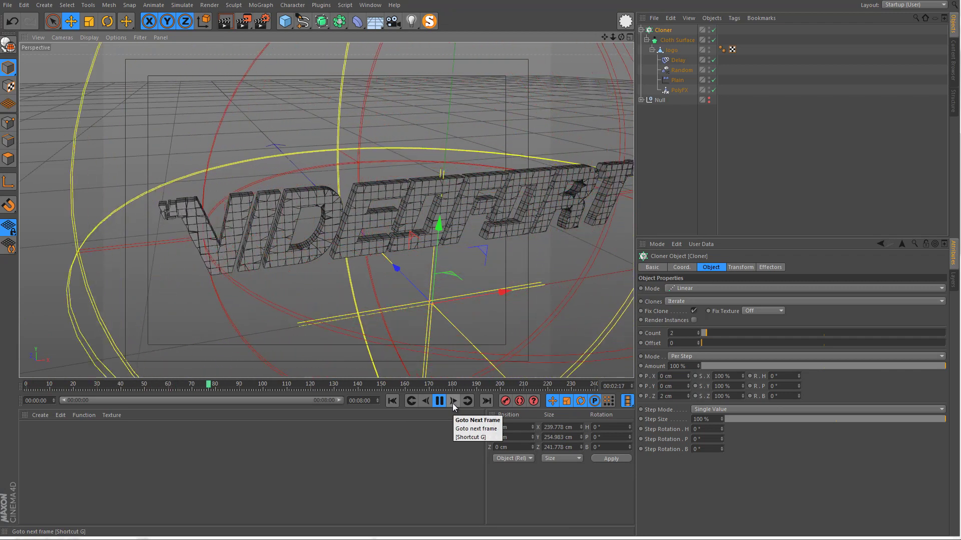
click(439, 401)
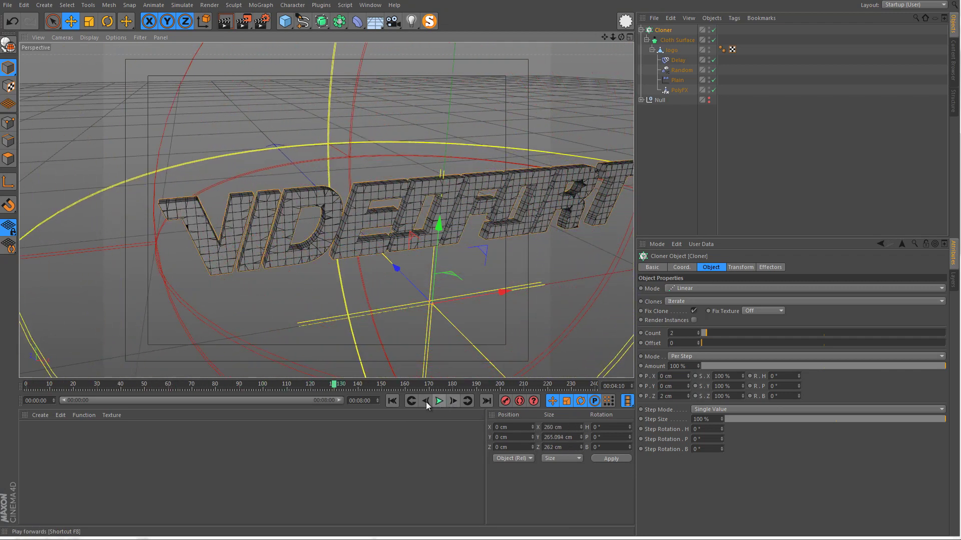
click(391, 401)
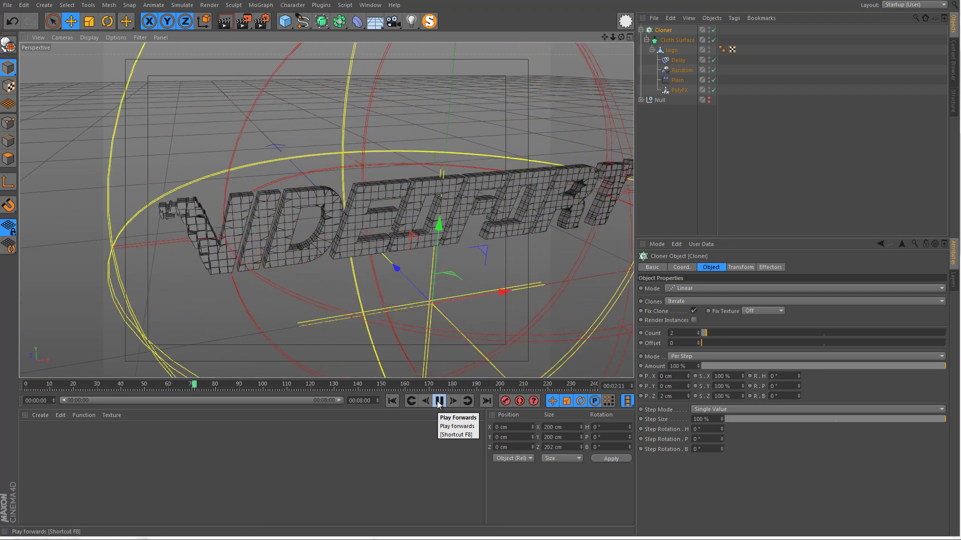
click(439, 401)
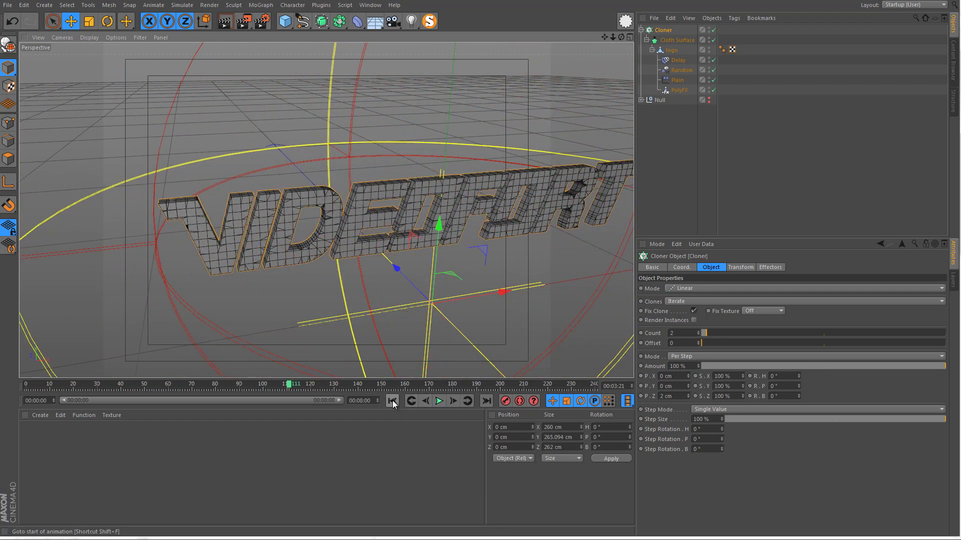
click(393, 401)
click(440, 401)
click(410, 402)
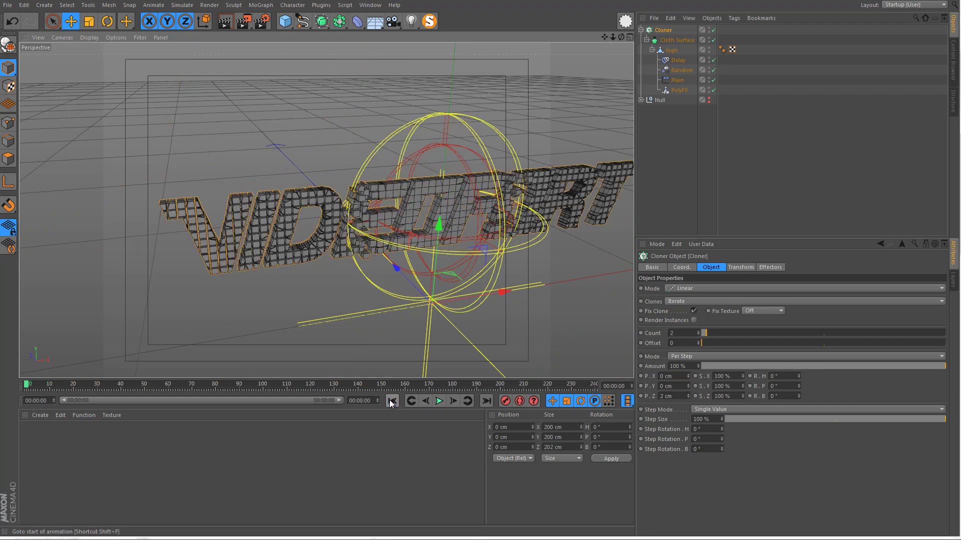
click(441, 402)
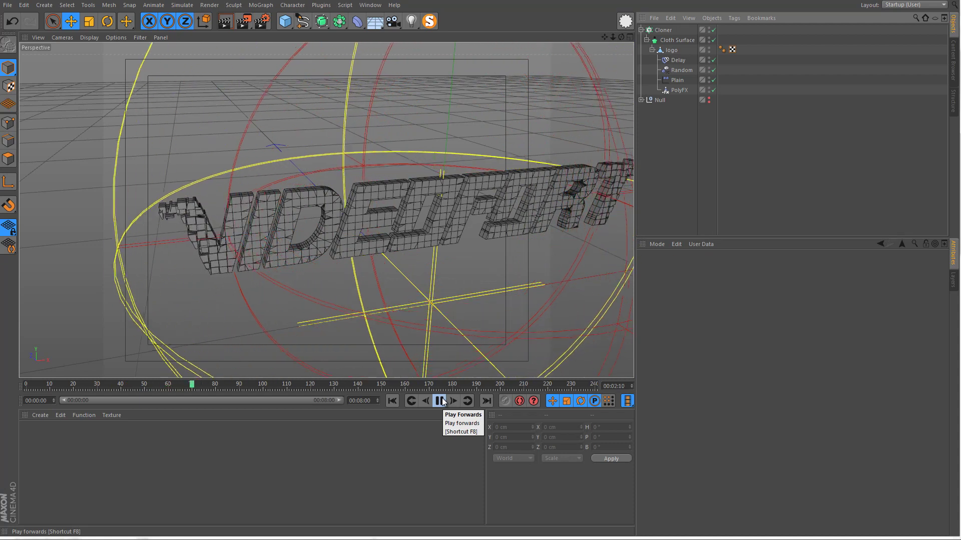
click(443, 401)
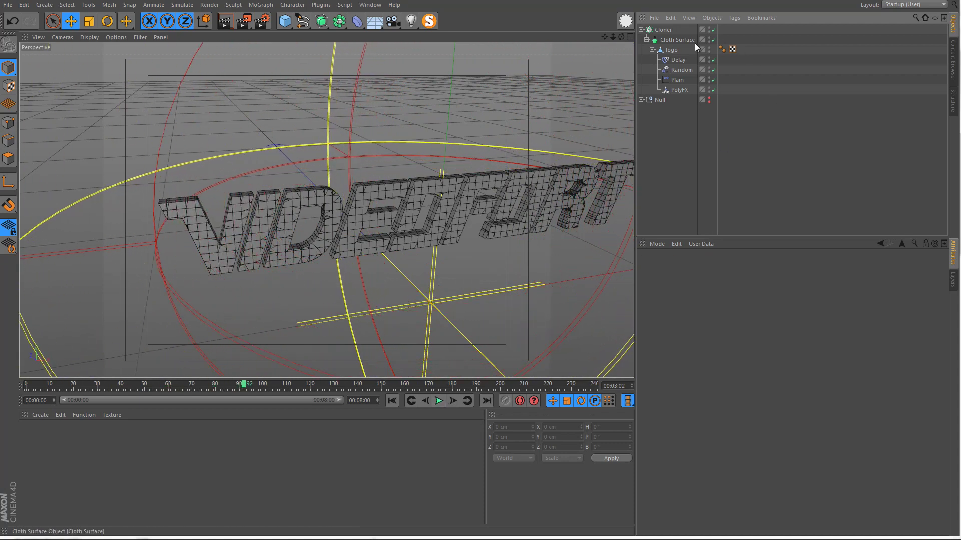
- Select the Delay, Random, Plain and PolyFX effectors together in the Object Manager
click(671, 50)
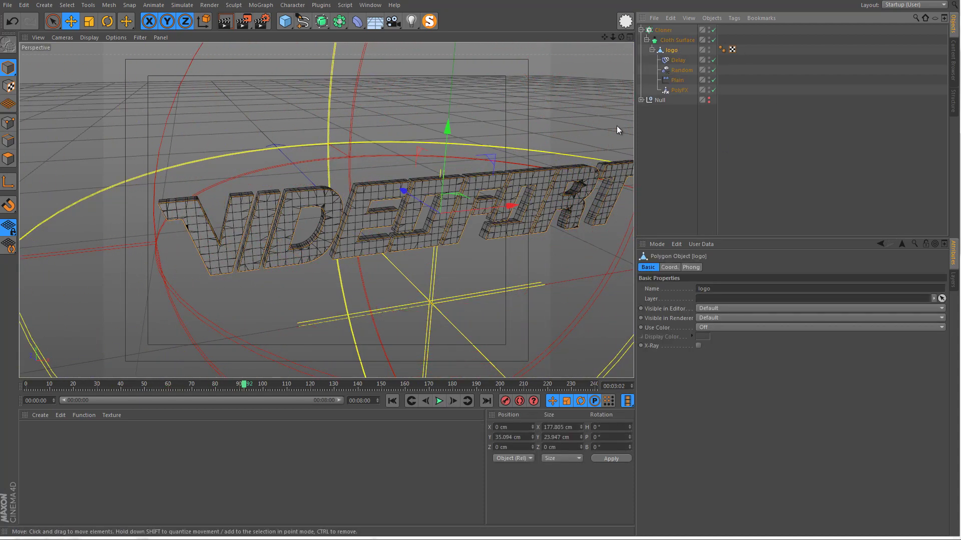
click(678, 61)
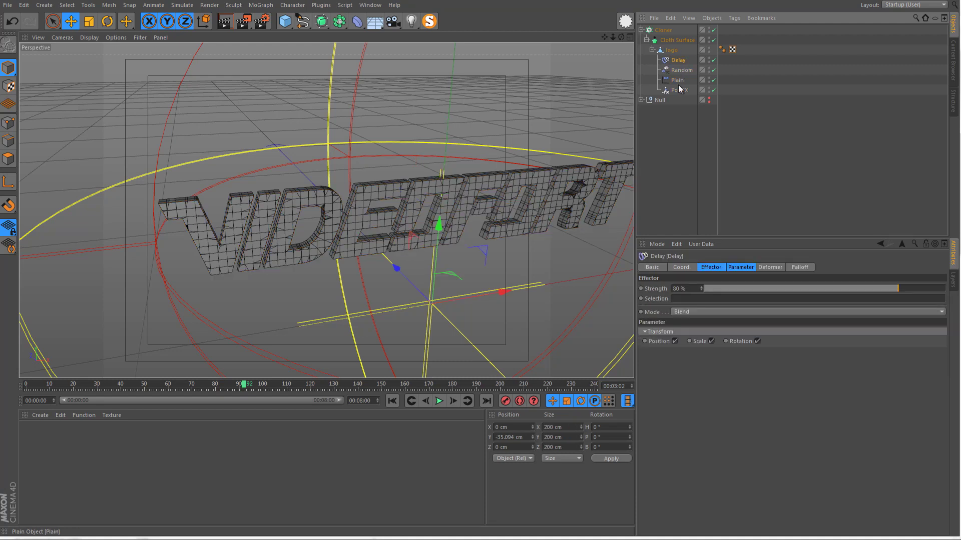
shift+click(679, 89)
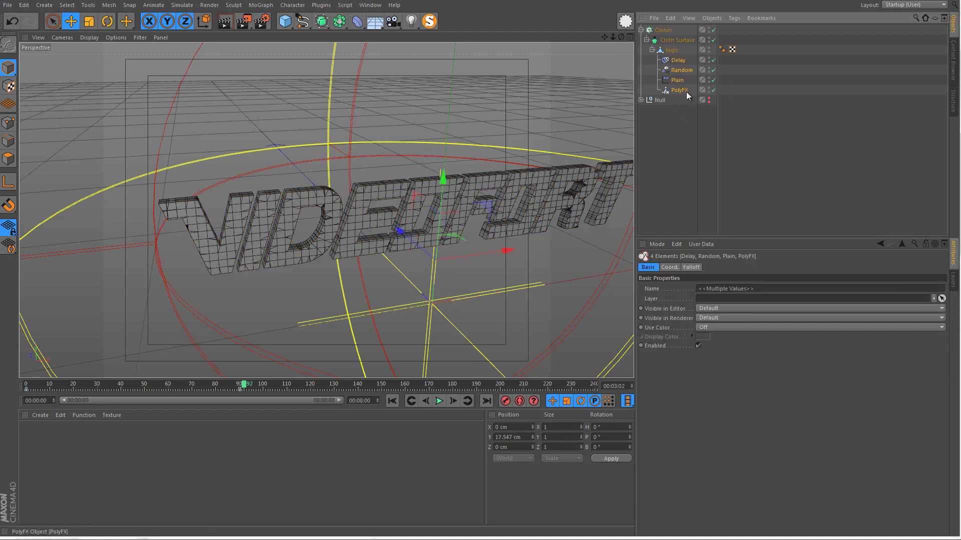
- Deselect PolyFX, move Delay, Random and Plain to the top level, and replay the animation
ctrl+click(686, 91)
drag(675, 186, 668, 186)
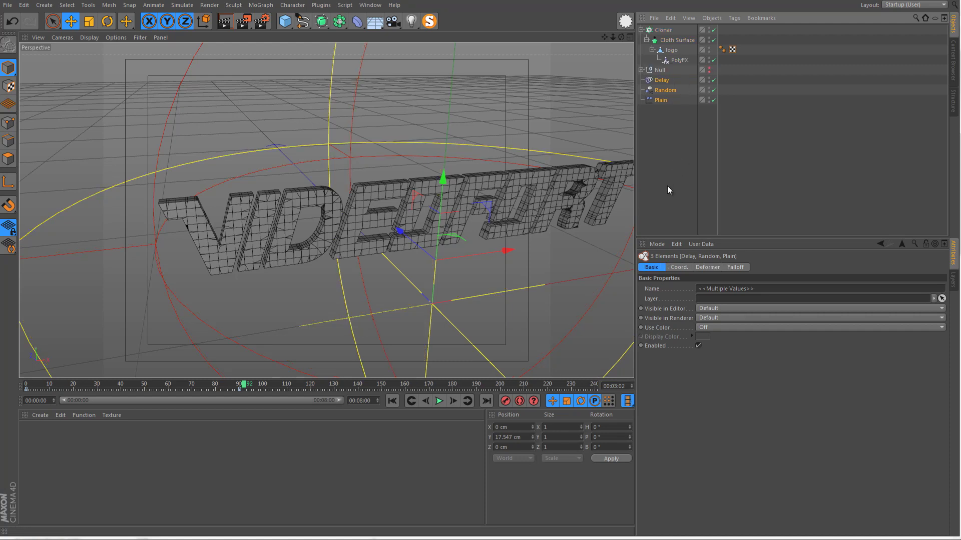
click(392, 401)
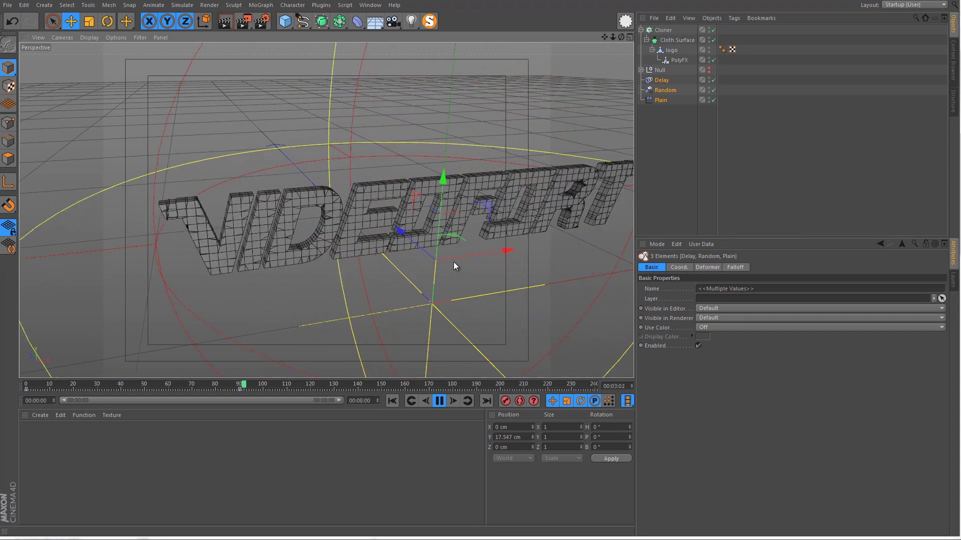
alt+drag(437, 232, 428, 209)
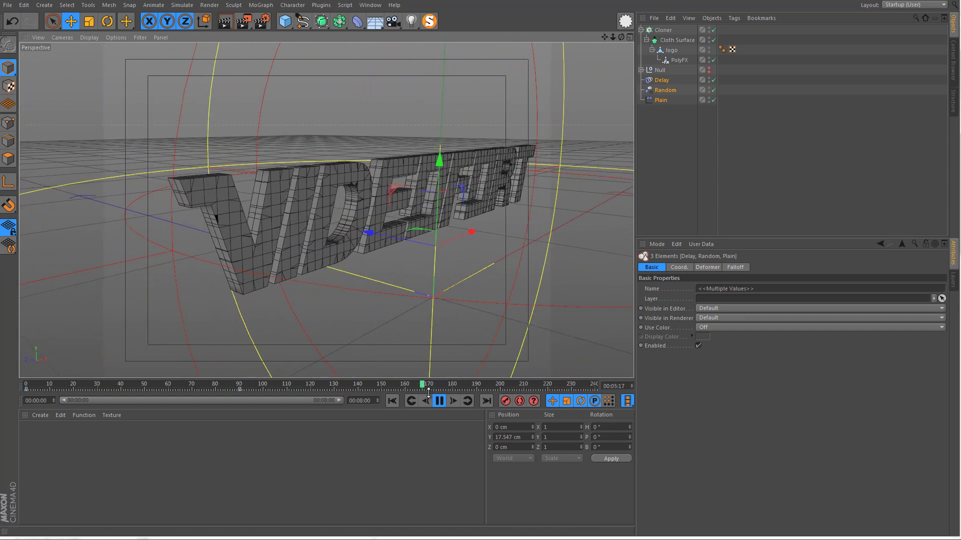
click(393, 400)
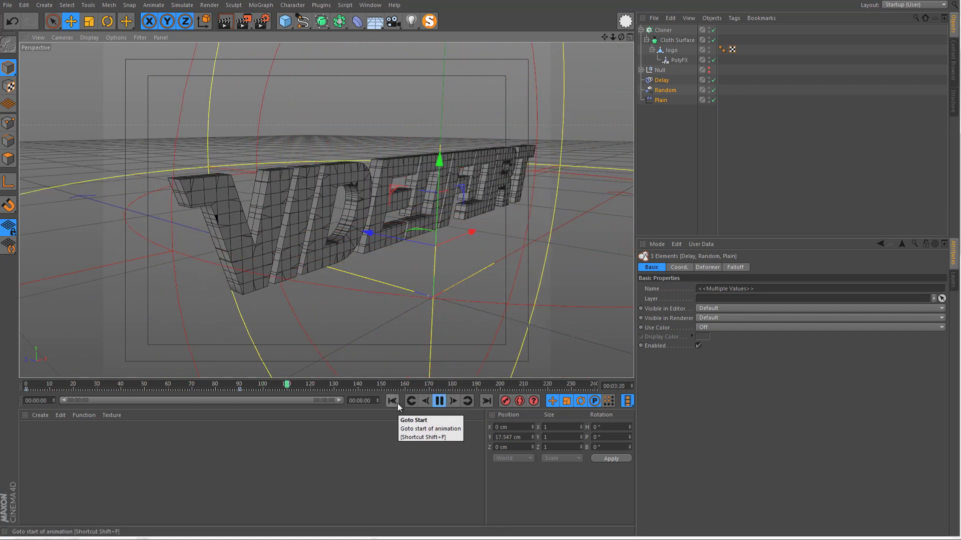
key(F8)
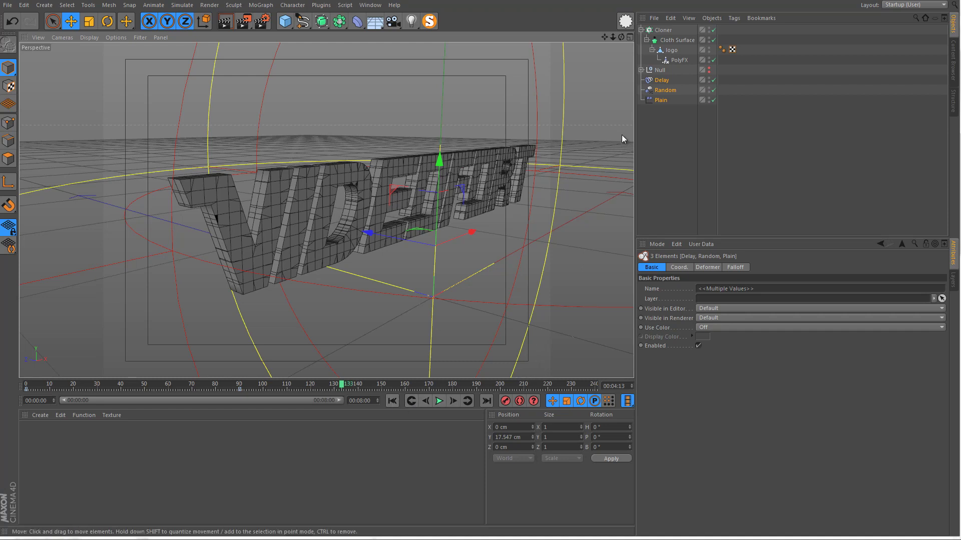
- Enable Rotation on the Random effector's parameters and raise its random rotation values
click(651, 115)
click(665, 91)
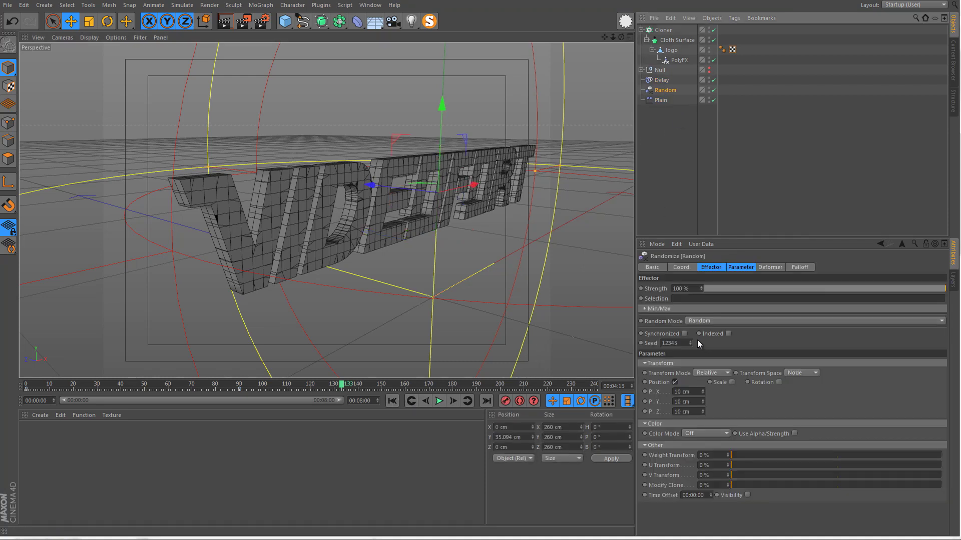
click(779, 382)
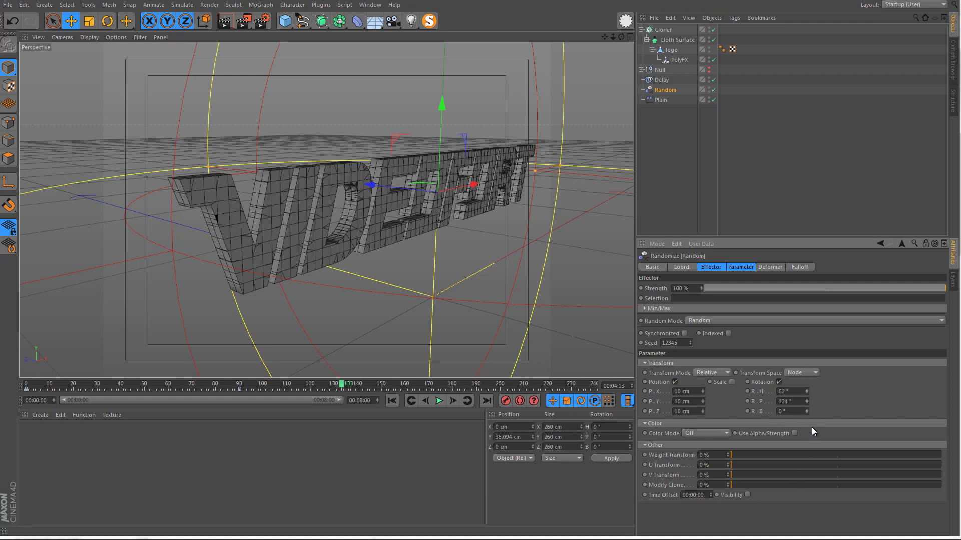
drag(805, 413, 803, 412)
- Replay the animation from the start, pausing near frame 83 as the logo assembles
click(393, 400)
click(439, 401)
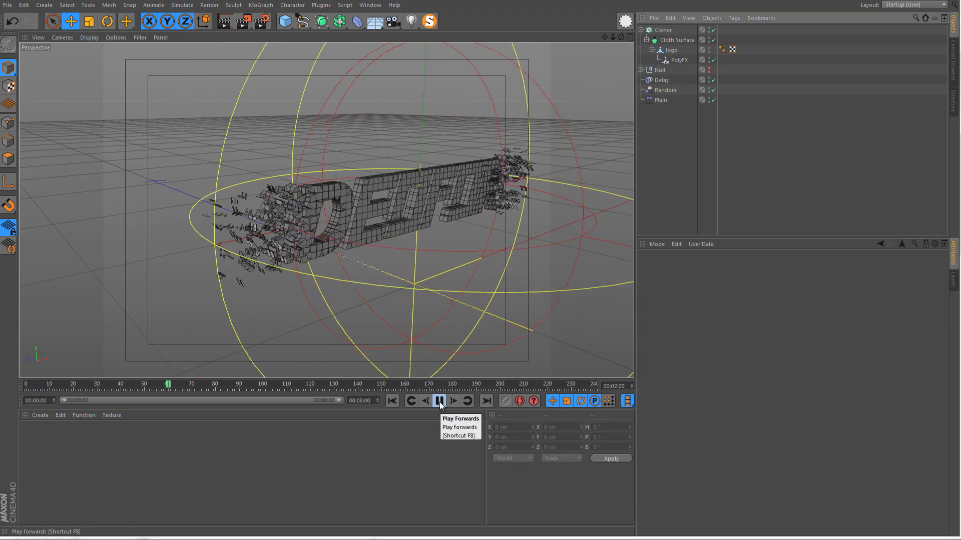
click(439, 401)
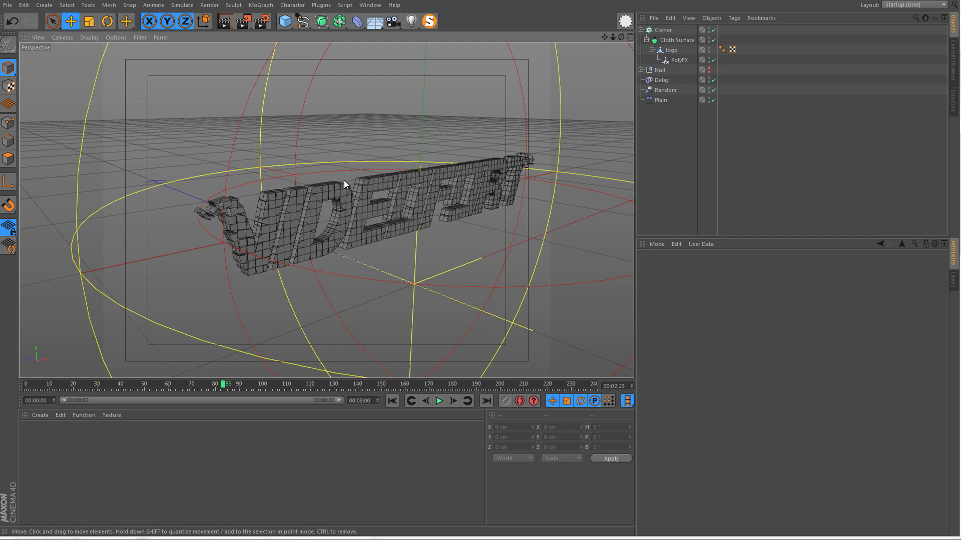
alt+drag(344, 181, 447, 233)
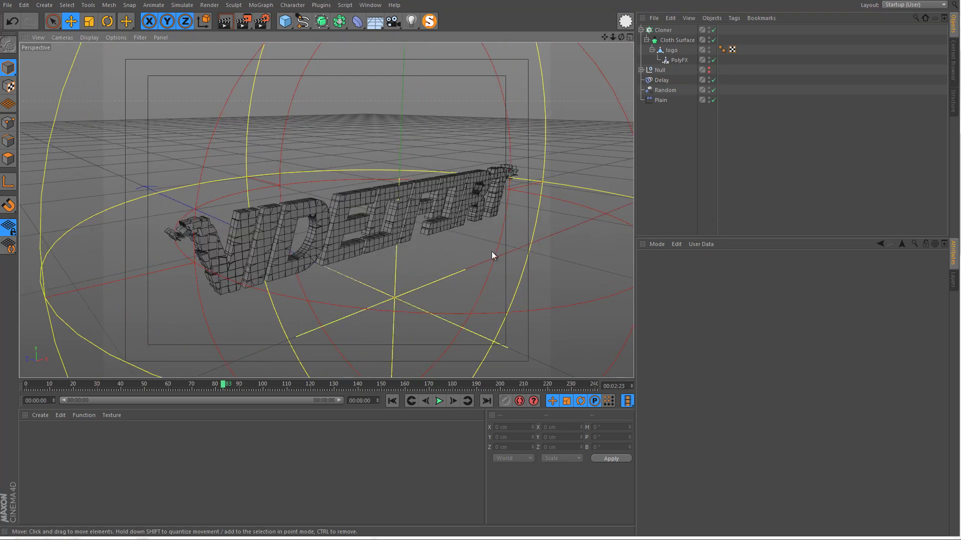
click(357, 24)
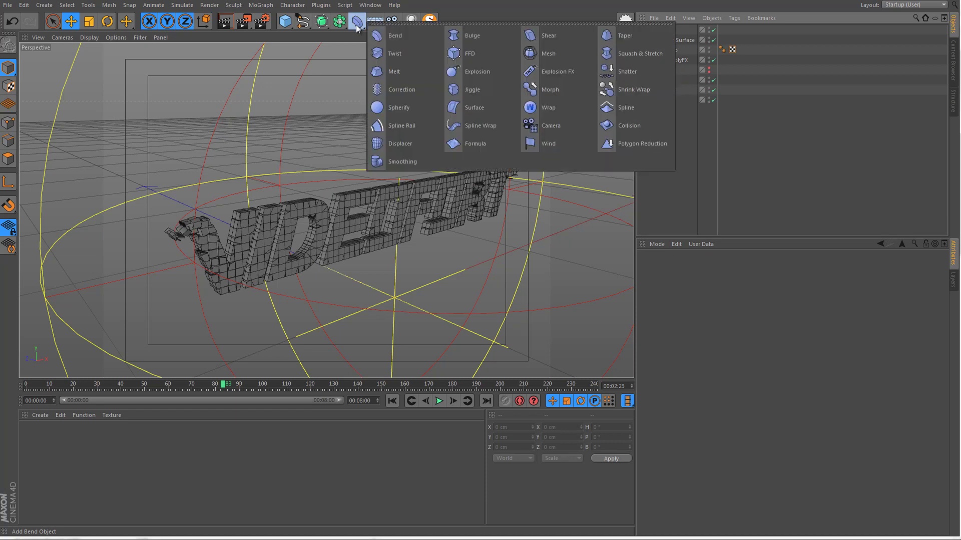
- Add a Twist deformer to the scene, undoing an accidental move of it
click(382, 53)
drag(377, 81, 351, 226)
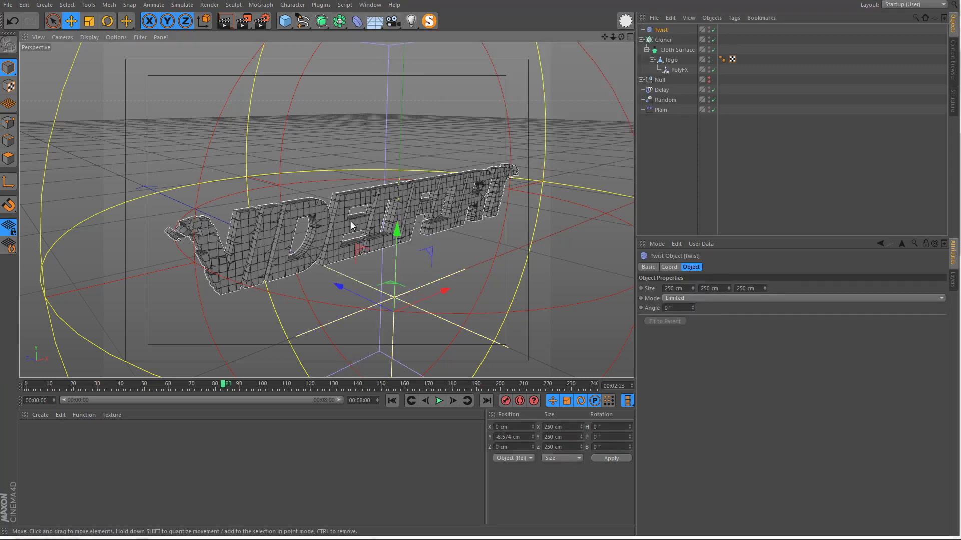
key(ctrl+z)
scroll(441, 193, down, 5)
alt+drag(441, 193, 424, 193)
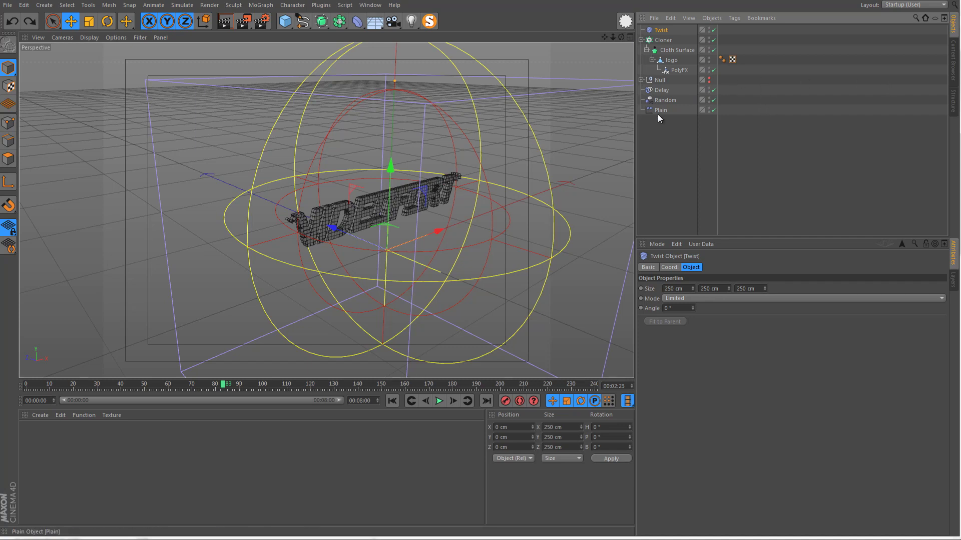
- Create a new Null object and name it 'Logo Parent'
click(44, 5)
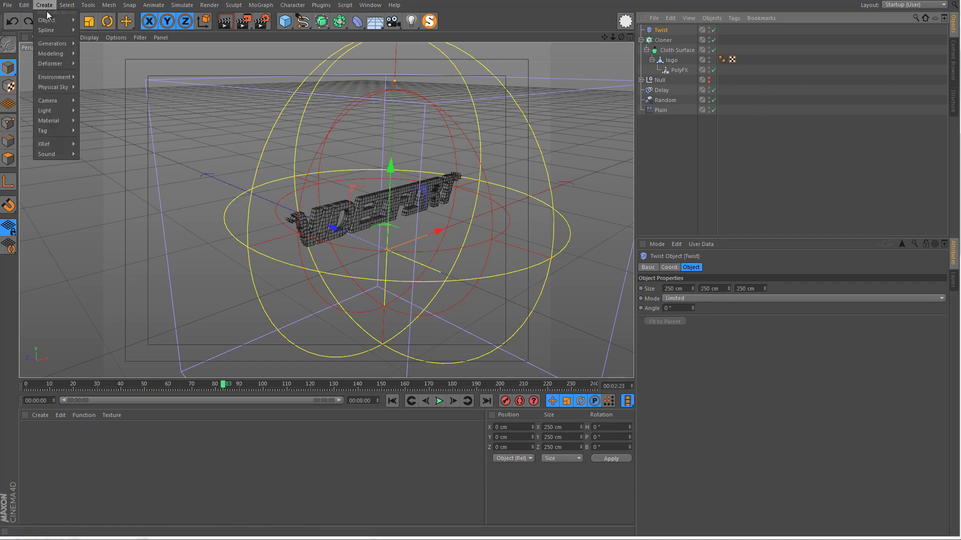
click(95, 23)
double_click(664, 30)
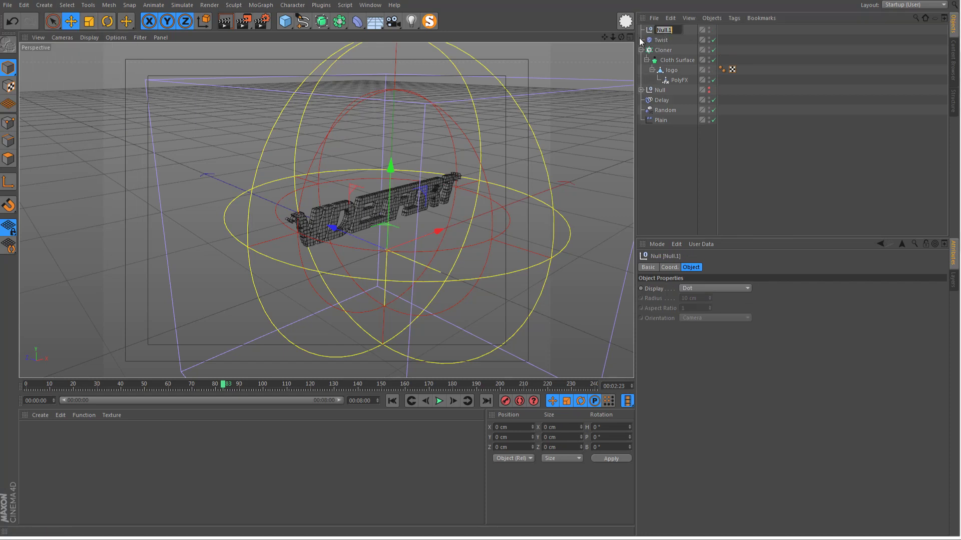
text(Parent)
key(Return)
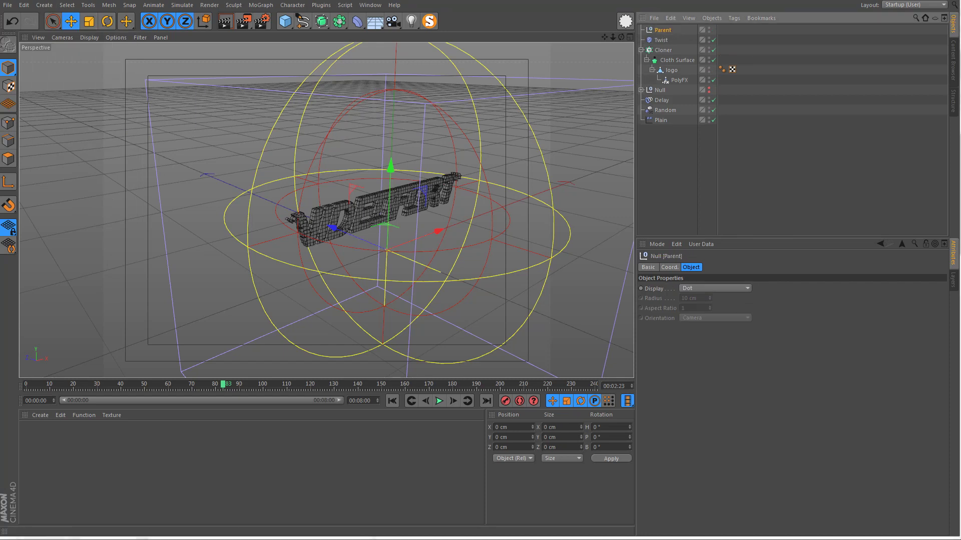
double_click(664, 30)
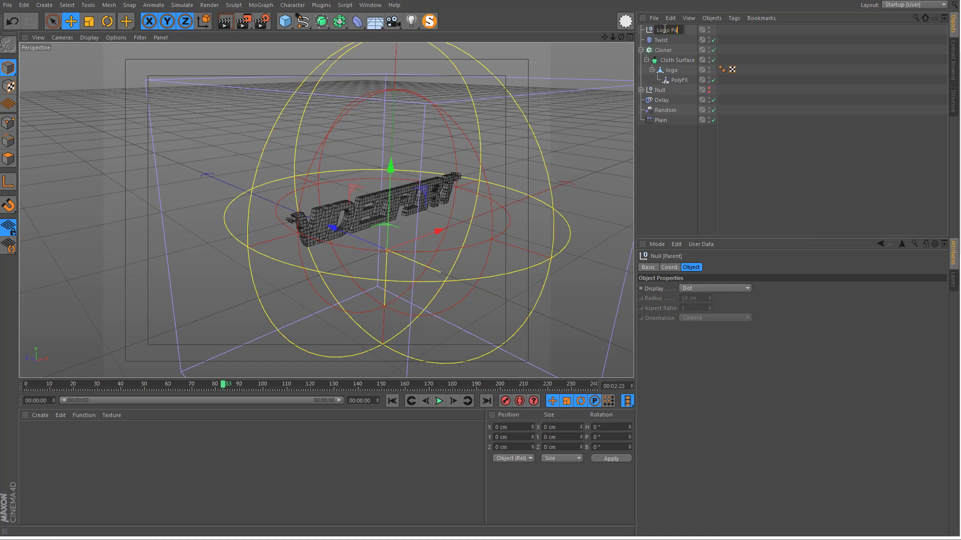
text(Logo Parent)
key(Return)
click(658, 50)
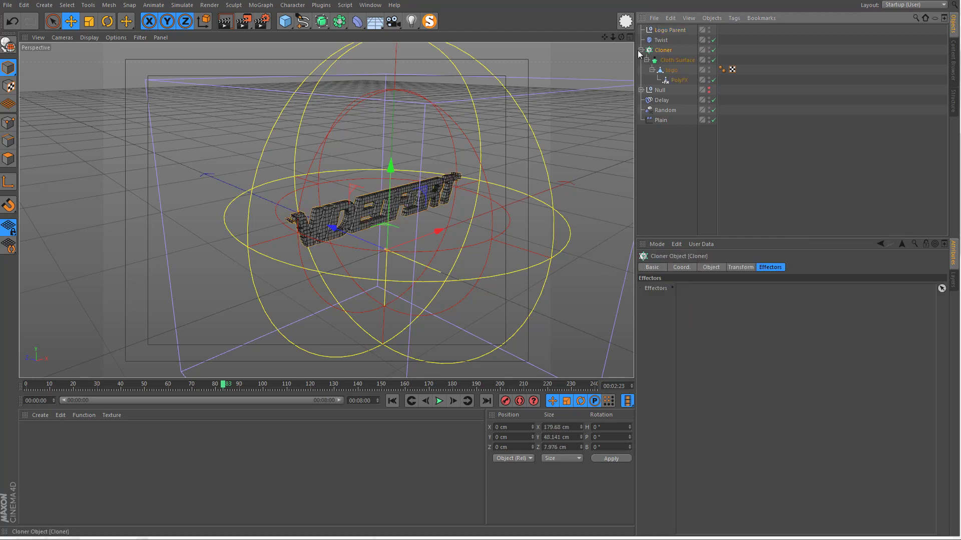
- Make the Twist deformer and the Cloner children of Logo Parent
click(641, 50)
ctrl+click(661, 40)
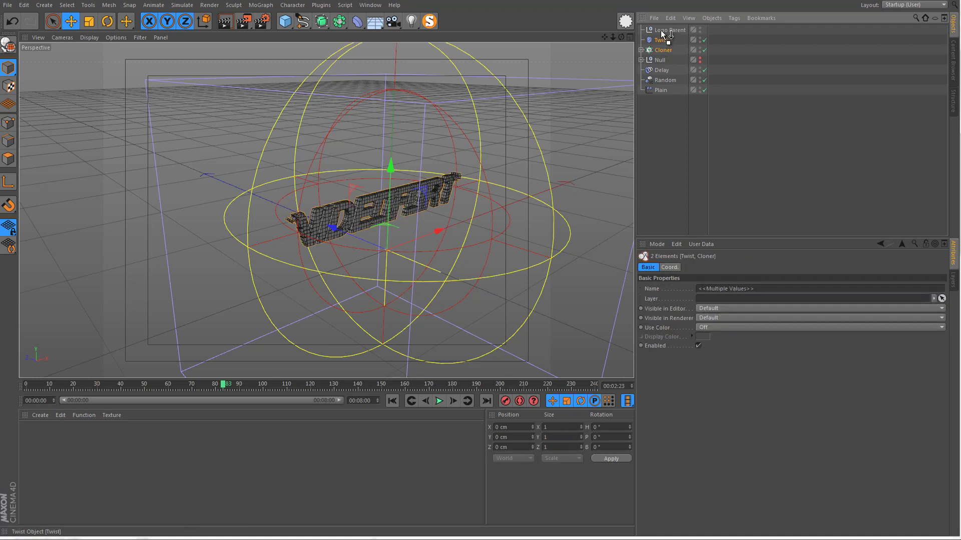
drag(661, 32, 661, 34)
click(658, 48)
click(714, 47)
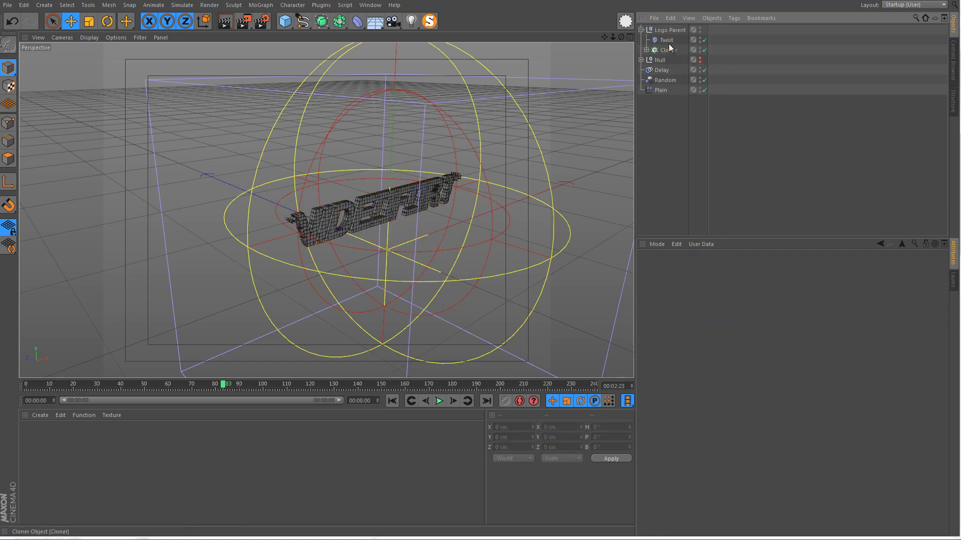
- Test Twist angles on the logo, then rotate the Twist deformer 90° on B
click(666, 40)
mouse_move(694, 307)
mouse_down()
mouse_move(692, 293)
mouse_move(681, 319)
mouse_move(693, 307)
mouse_up()
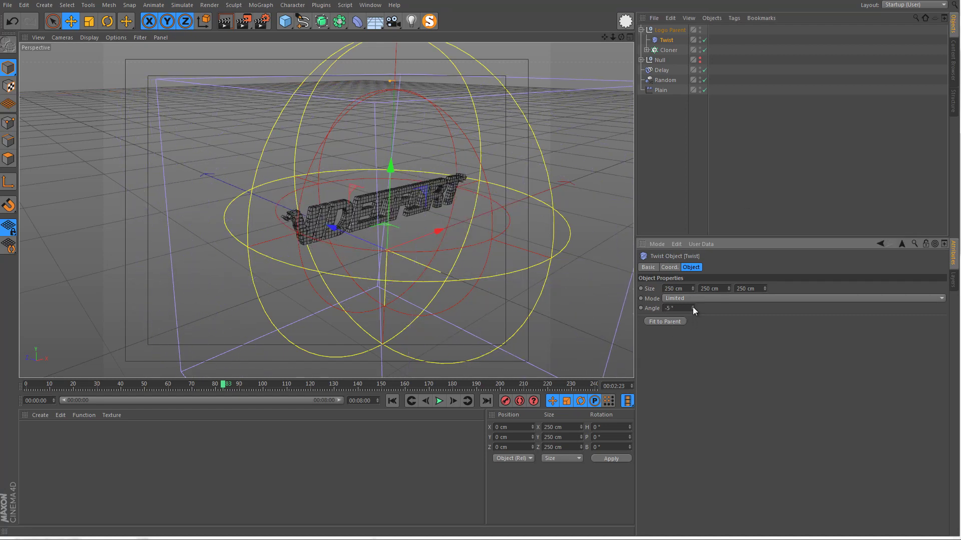
mouse_move(415, 203)
alt+mouse_down()
mouse_move(398, 198)
mouse_move(411, 197)
alt+mouse_up()
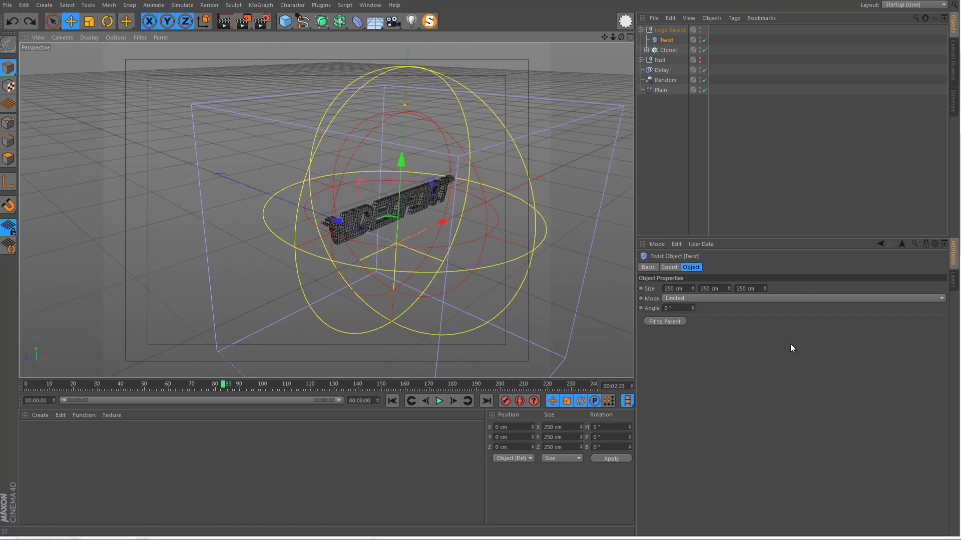
mouse_move(692, 309)
mouse_down()
mouse_move(691, 325)
mouse_move(692, 306)
mouse_up()
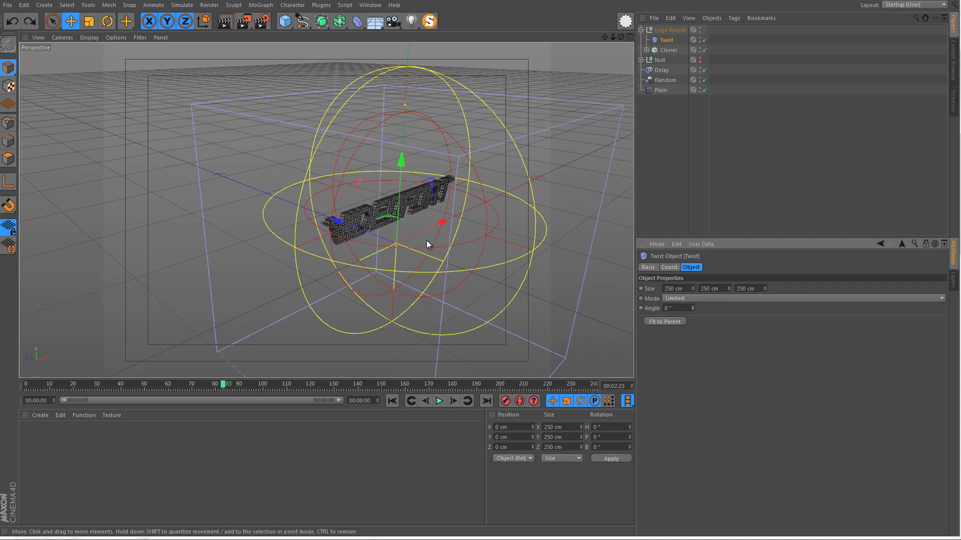
key(r)
shift+drag(369, 213, 431, 189)
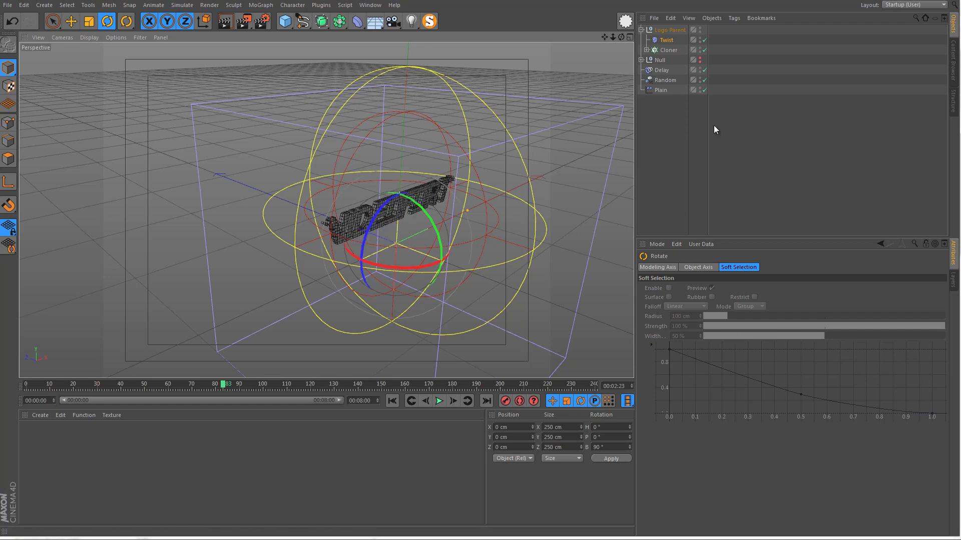
- Set the Twist deformer's Size Y to 190 cm and Size Z to 11 cm
click(665, 41)
drag(694, 310, 692, 322)
key(ctrl+z)
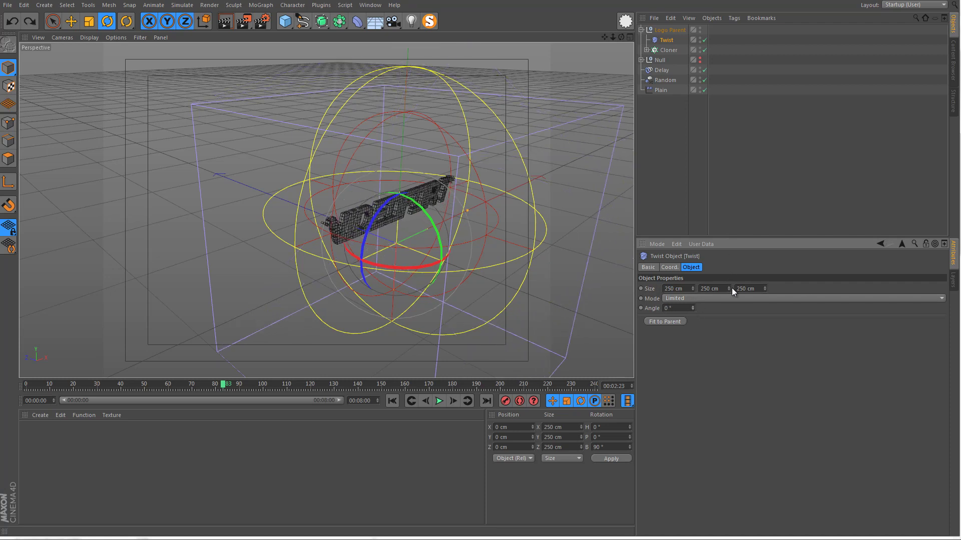
mouse_move(732, 288)
mouse_down()
mouse_move(728, 298)
mouse_move(730, 285)
mouse_up()
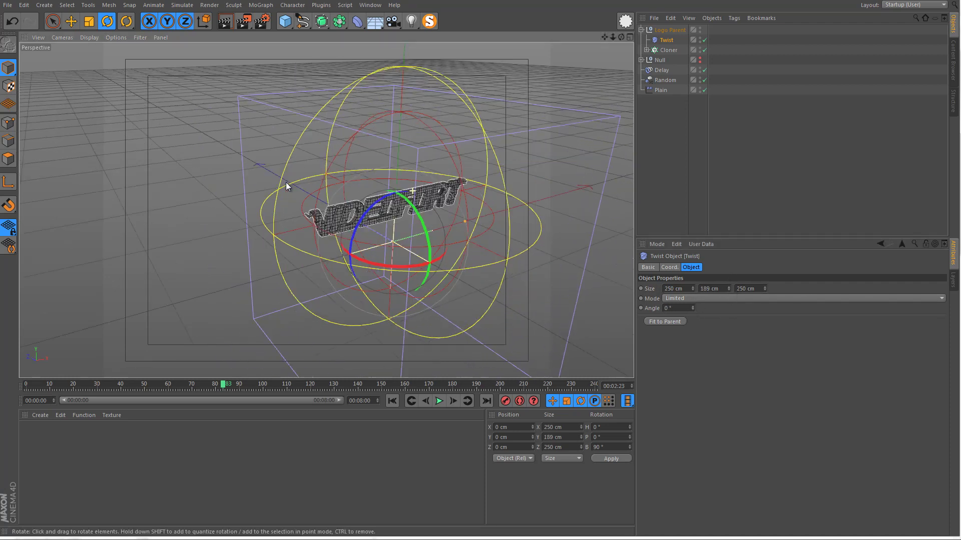
alt+drag(286, 182, 321, 220)
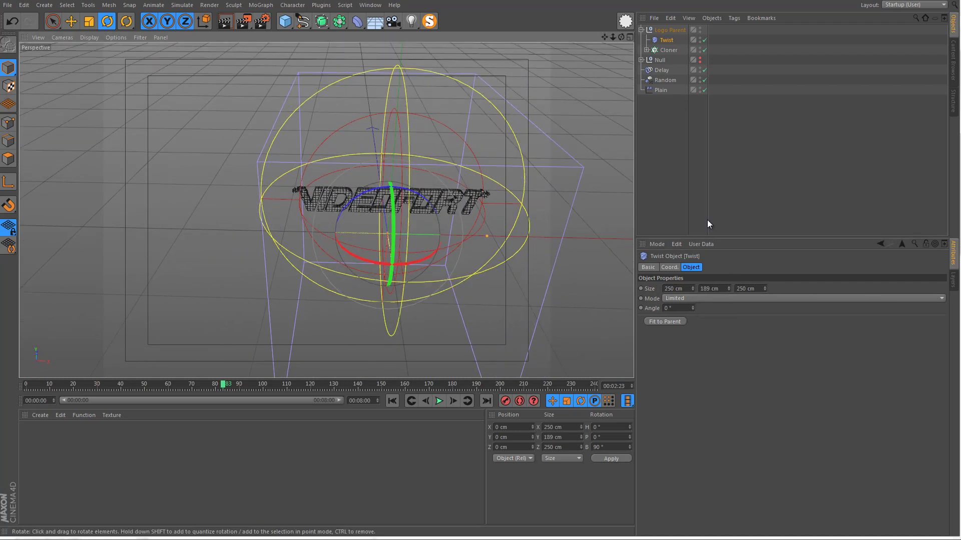
click(731, 287)
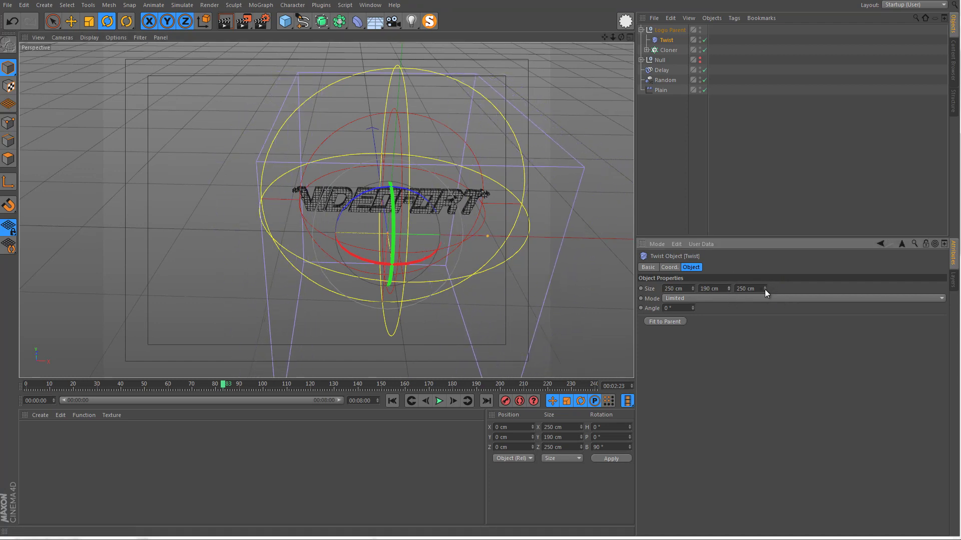
drag(764, 290, 766, 289)
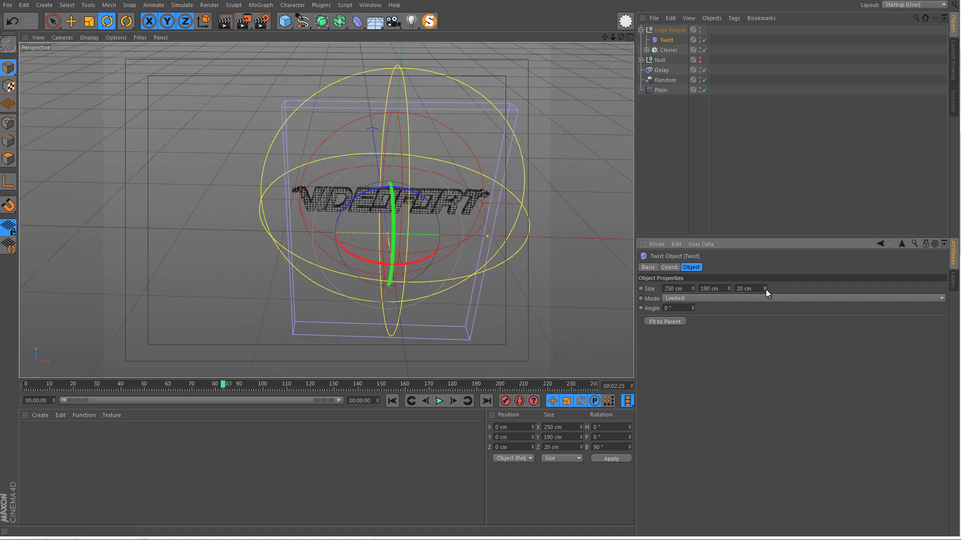
alt+drag(278, 97, 555, 193)
drag(765, 289, 762, 288)
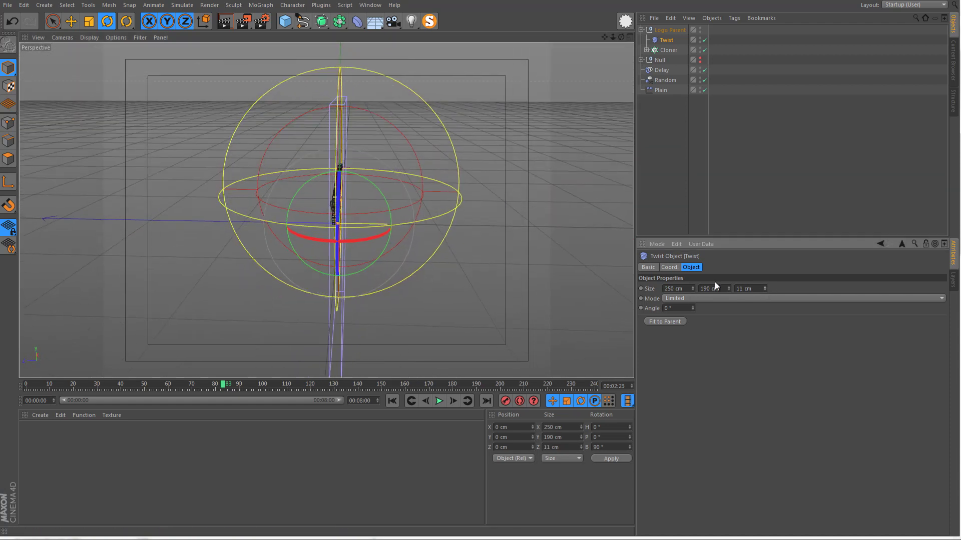
alt+drag(591, 224, 331, 244)
- Set the Twist Size X to 33 cm and raise it along Y to enclose the logo
key(space)
alt+drag(384, 178, 353, 186)
click(666, 39)
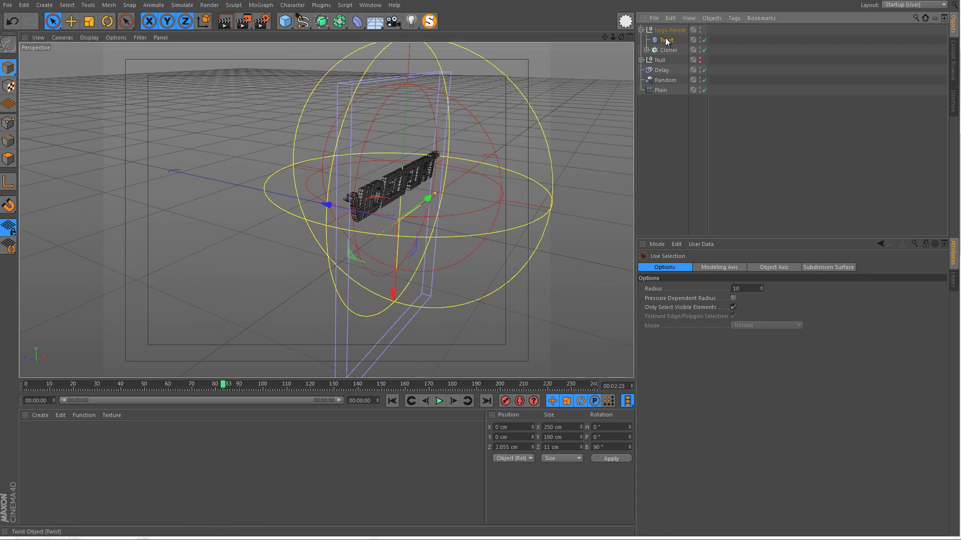
drag(694, 292, 690, 296)
scroll(386, 224, up, 3)
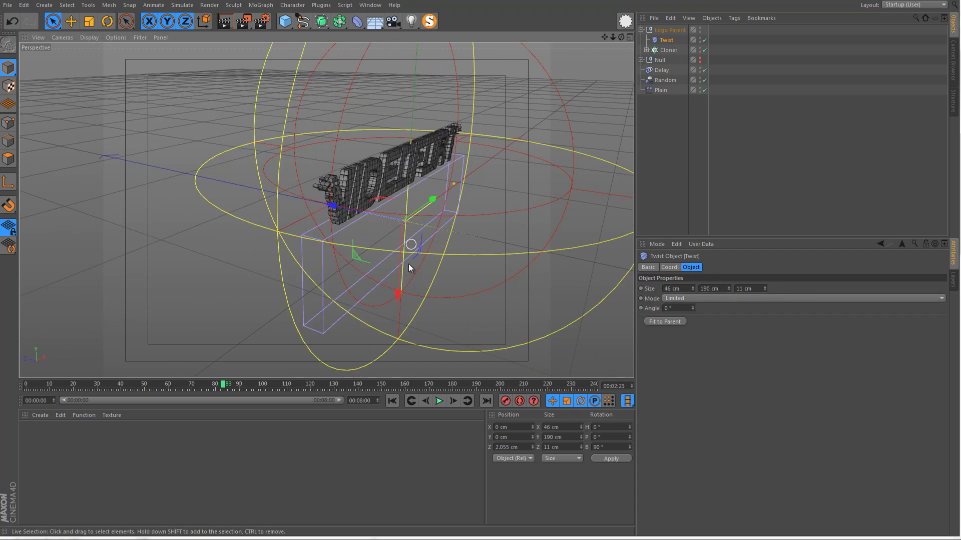
drag(399, 284, 380, 249)
drag(691, 287, 692, 288)
mouse_move(373, 174)
alt+mouse_down()
mouse_move(503, 180)
mouse_move(489, 200)
mouse_move(339, 171)
mouse_move(444, 159)
mouse_move(414, 150)
mouse_move(302, 170)
mouse_move(223, 156)
mouse_move(320, 210)
mouse_move(376, 169)
alt+mouse_up()
scroll(320, 210, up, 3)
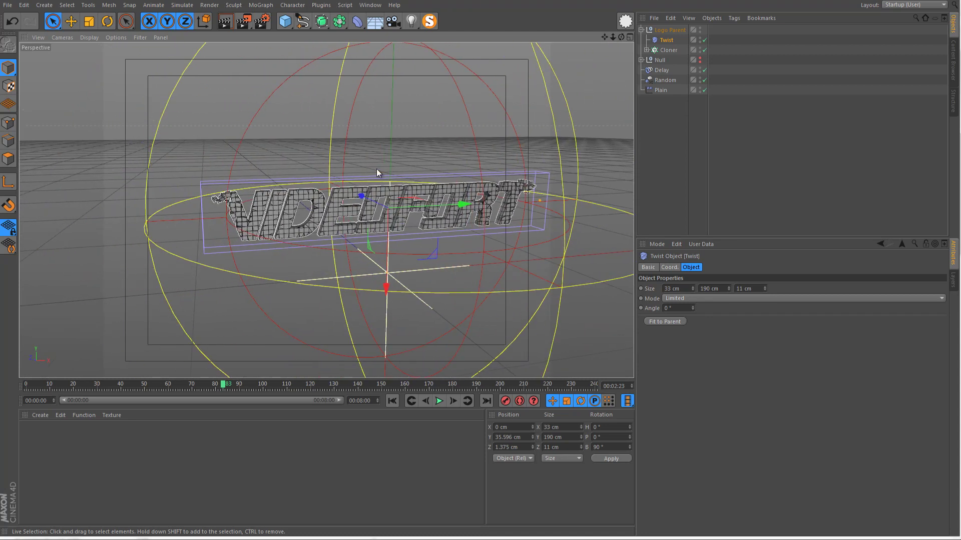
- At frame 0, set the Twist Angle to 180° and keyframe it
click(393, 401)
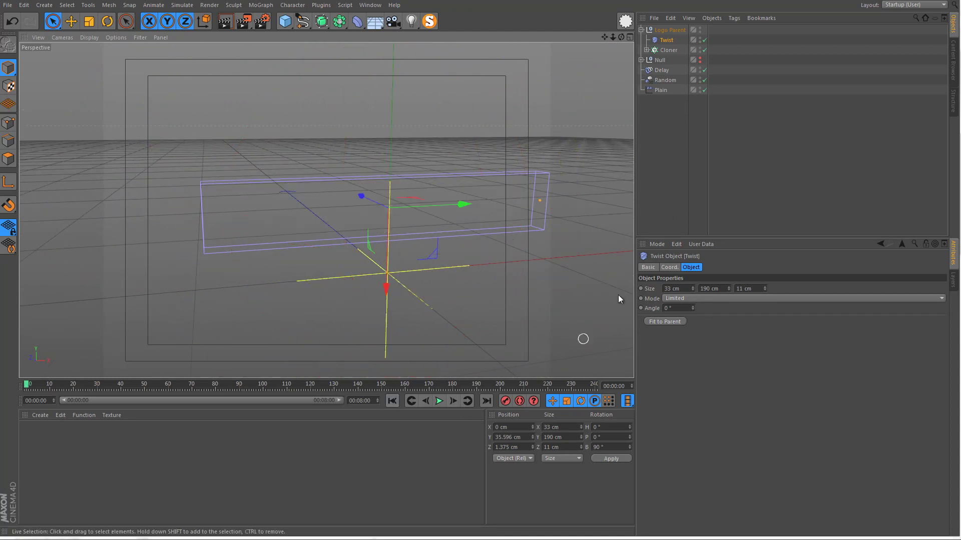
click(439, 401)
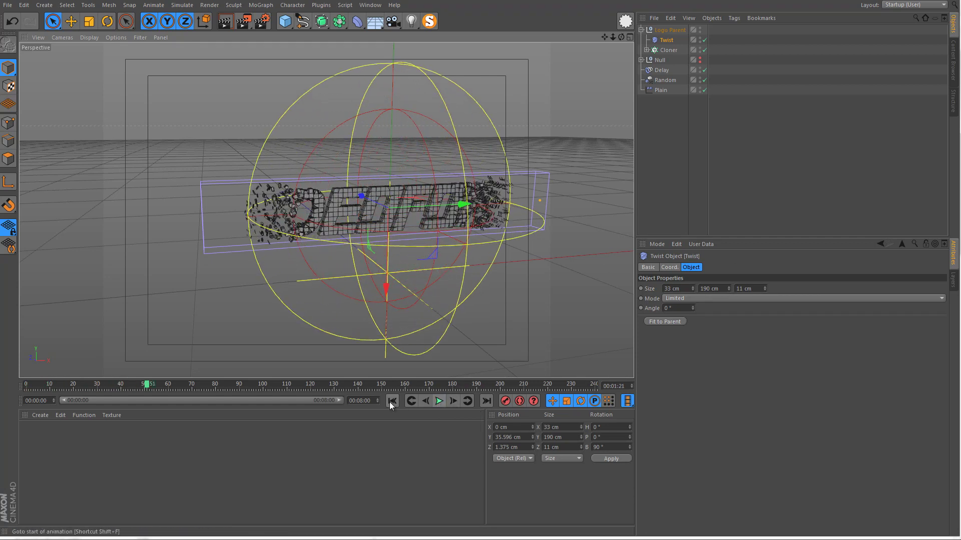
click(391, 401)
drag(694, 307, 693, 307)
text(180)
key(Return)
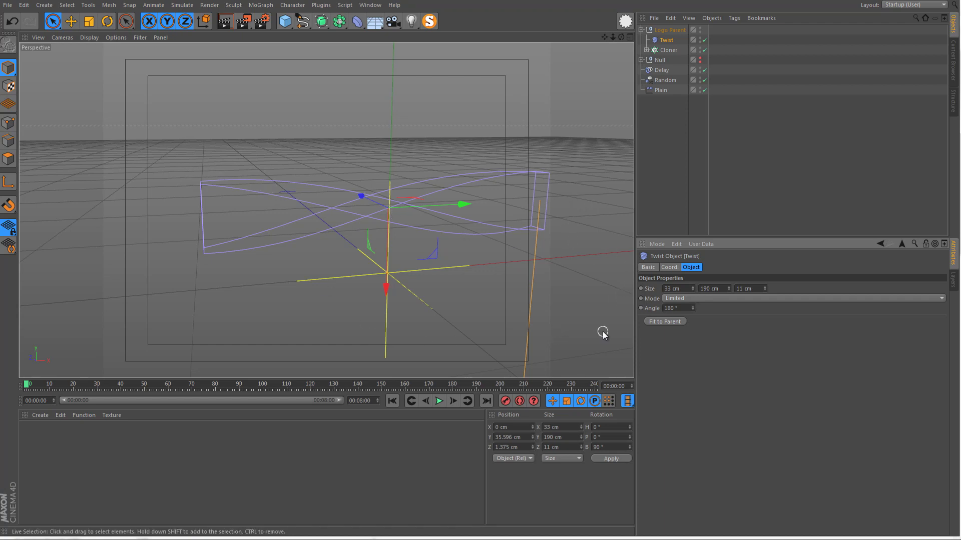
ctrl+click(641, 308)
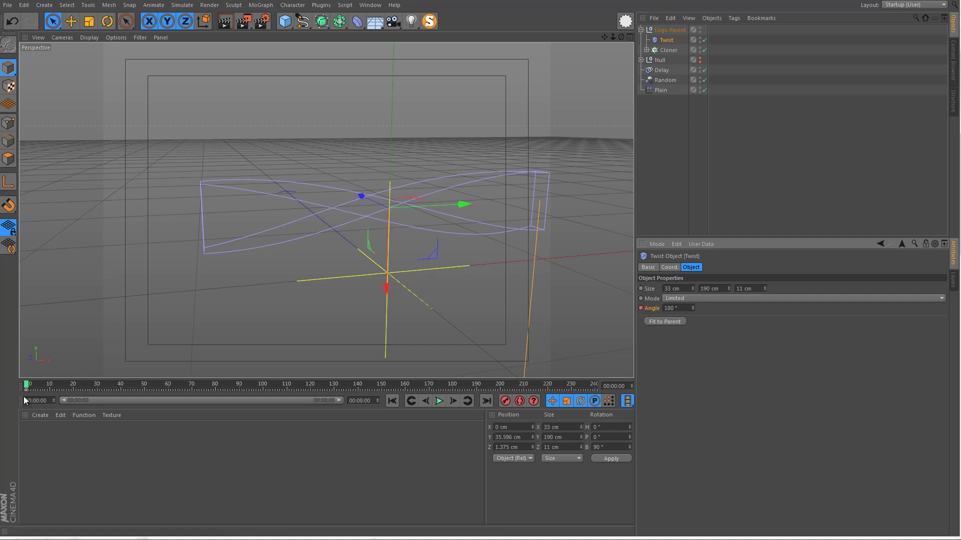
- Around frame 90, set the Twist Angle to 0° and keyframe it
drag(48, 397, 241, 417)
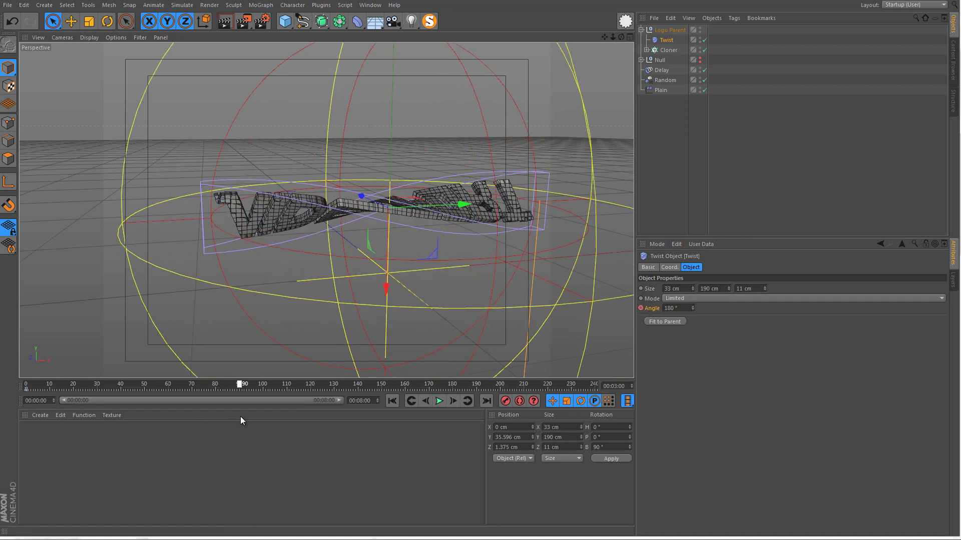
click(671, 308)
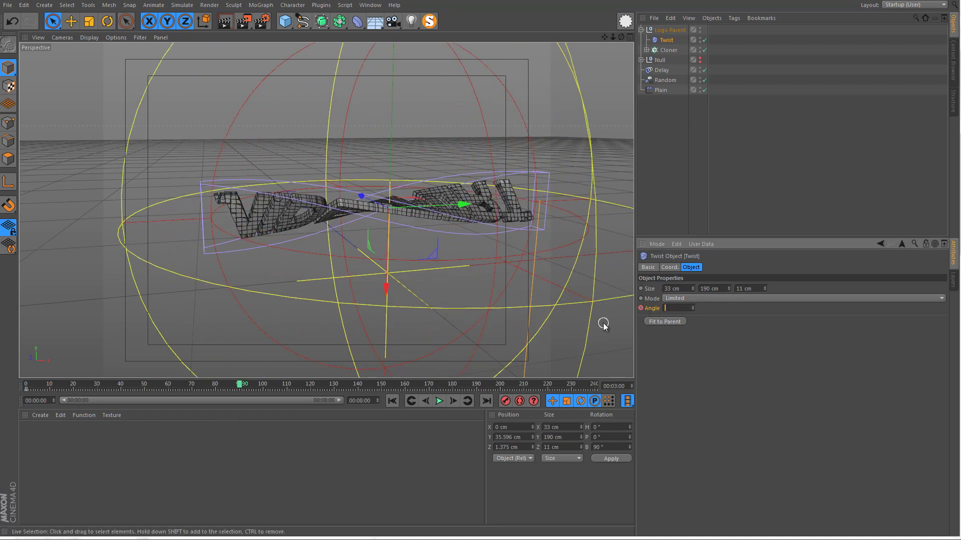
text(0)
key(Return)
ctrl+click(640, 308)
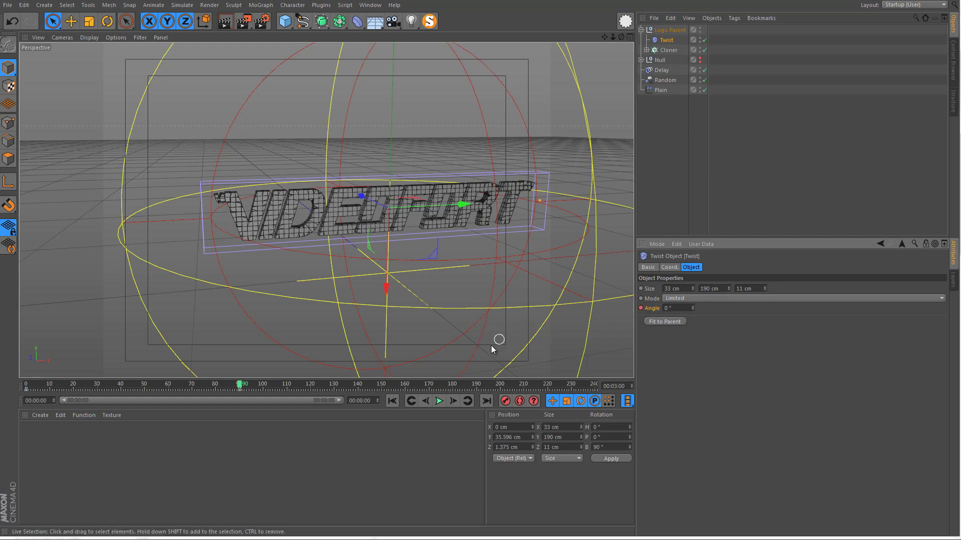
- Play back the untwist animation and select the final angle keyframe
click(411, 401)
click(439, 401)
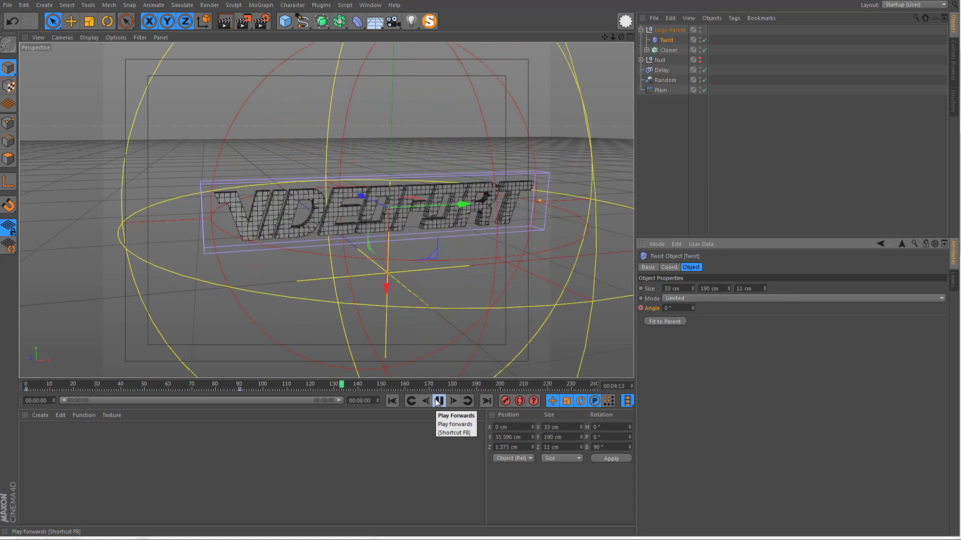
click(439, 401)
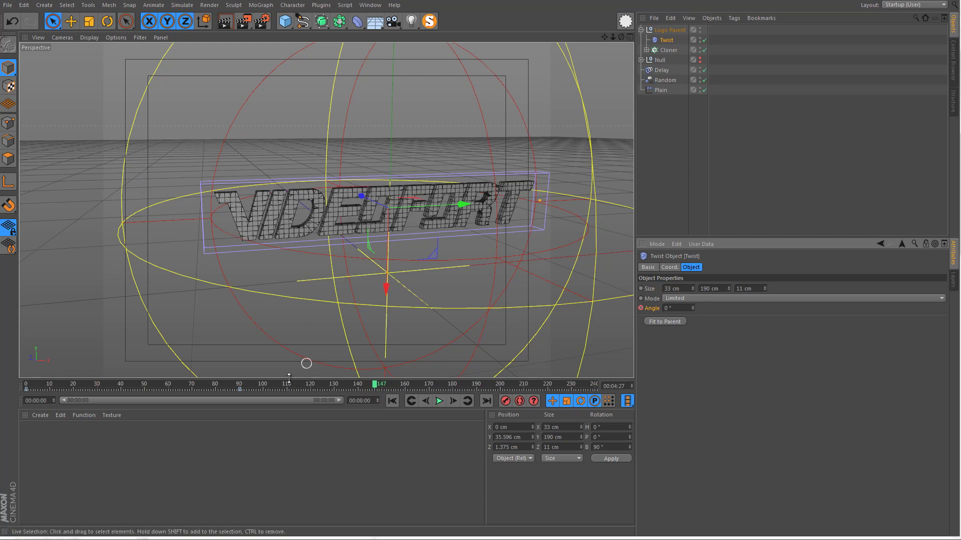
click(227, 390)
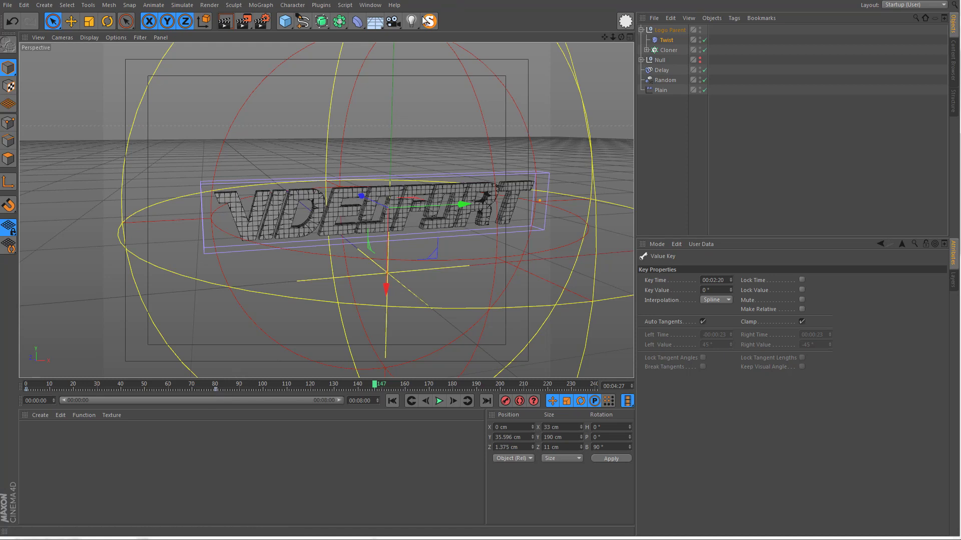
click(370, 5)
- In the Timeline, expand the Twist Angle track and set its keys to Linear
click(381, 85)
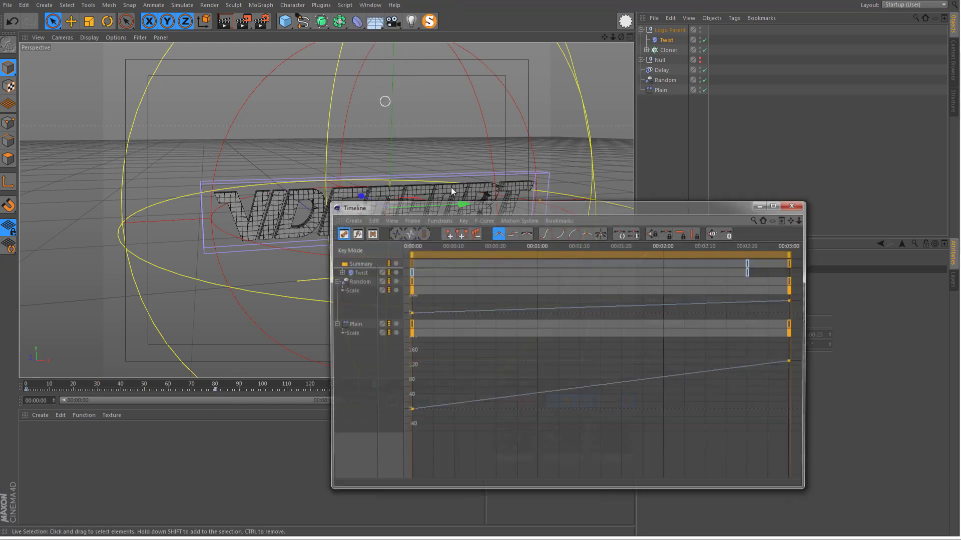
click(338, 272)
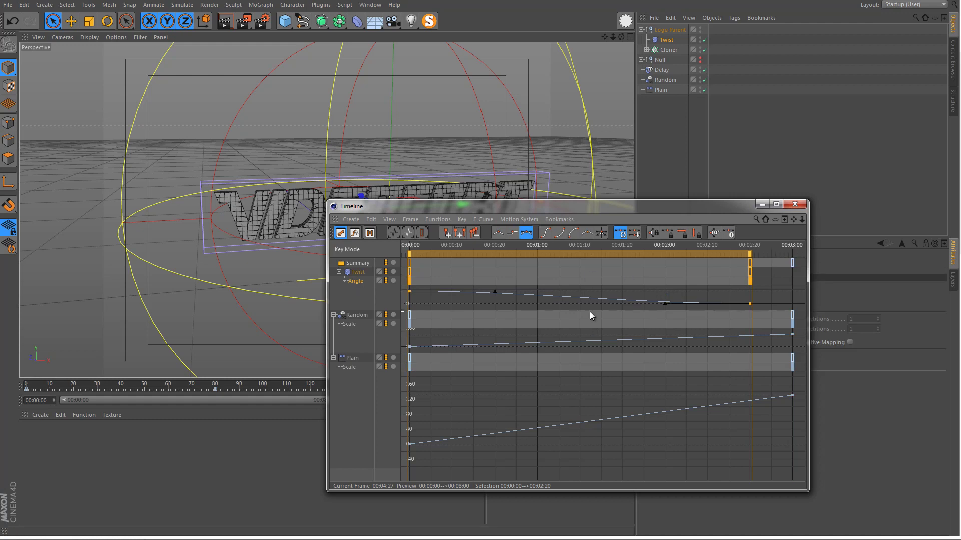
drag(591, 311, 585, 378)
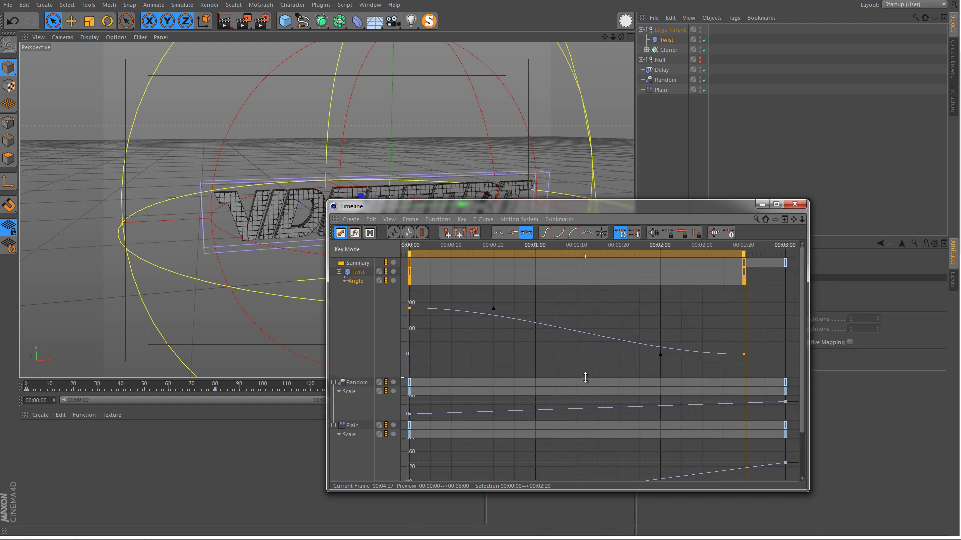
click(497, 233)
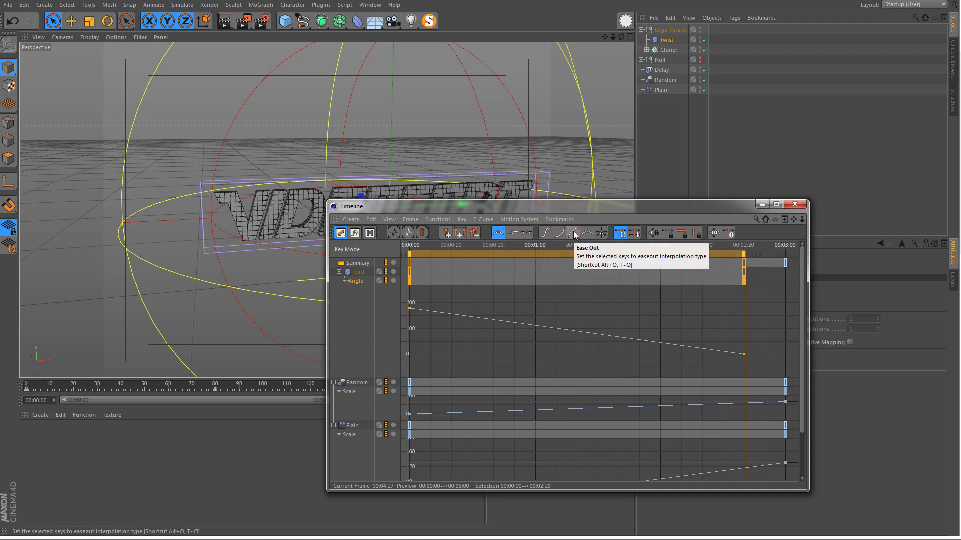
- Apply Ease Out and Ease In to the angle keys, then select the final 0° key
click(574, 235)
click(498, 232)
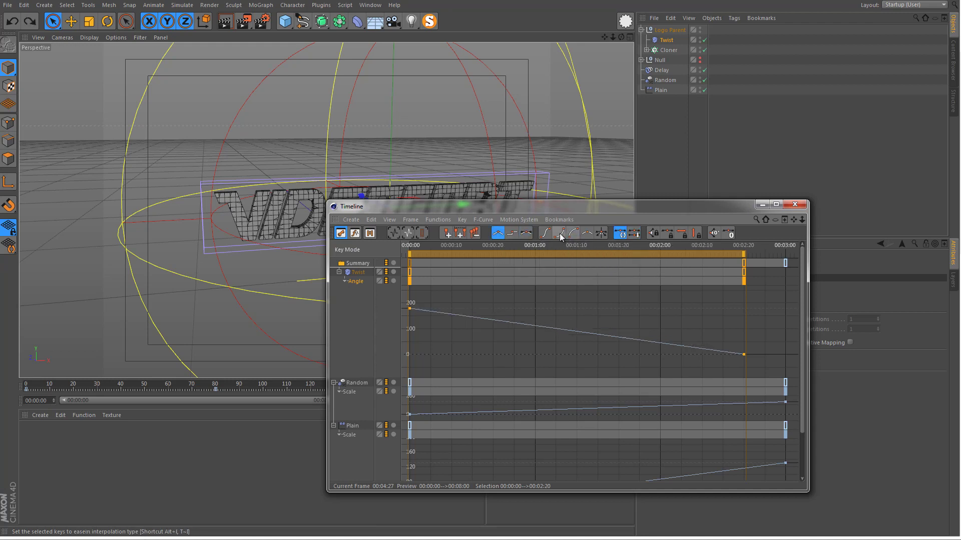
click(559, 232)
drag(764, 330, 601, 355)
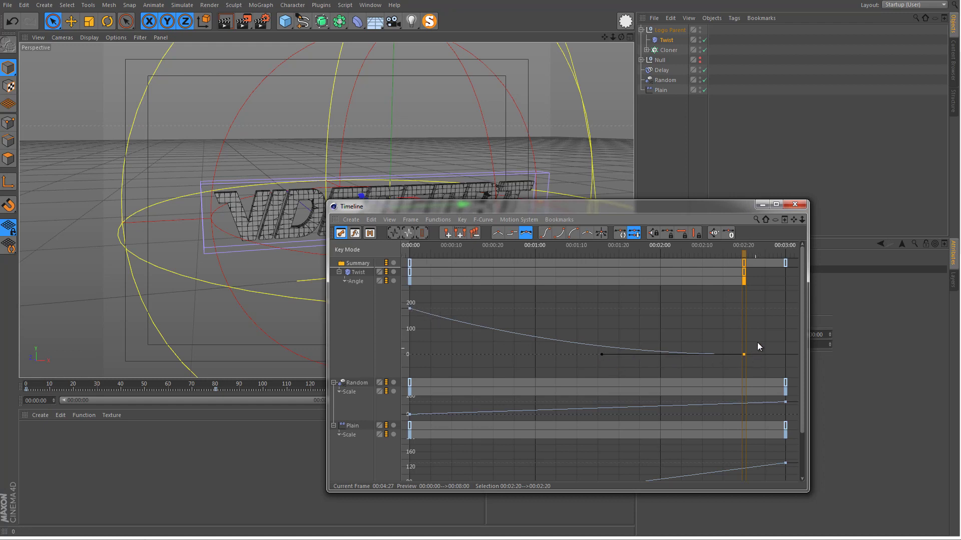
click(799, 206)
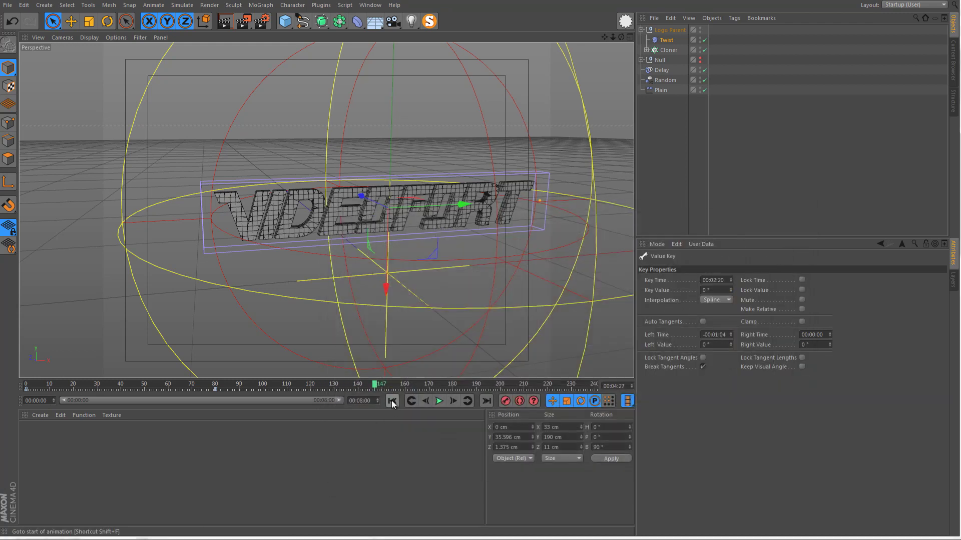
click(439, 400)
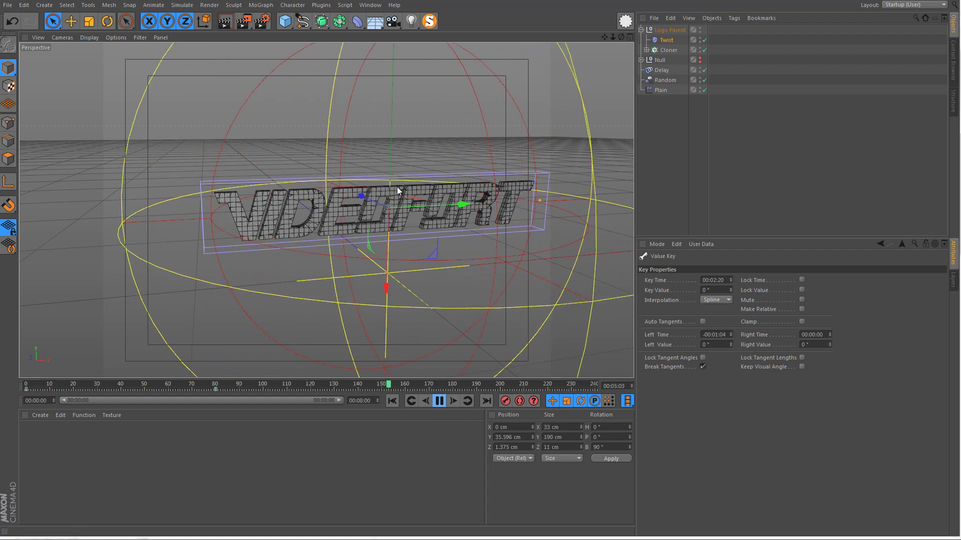
alt+drag(407, 191, 329, 238)
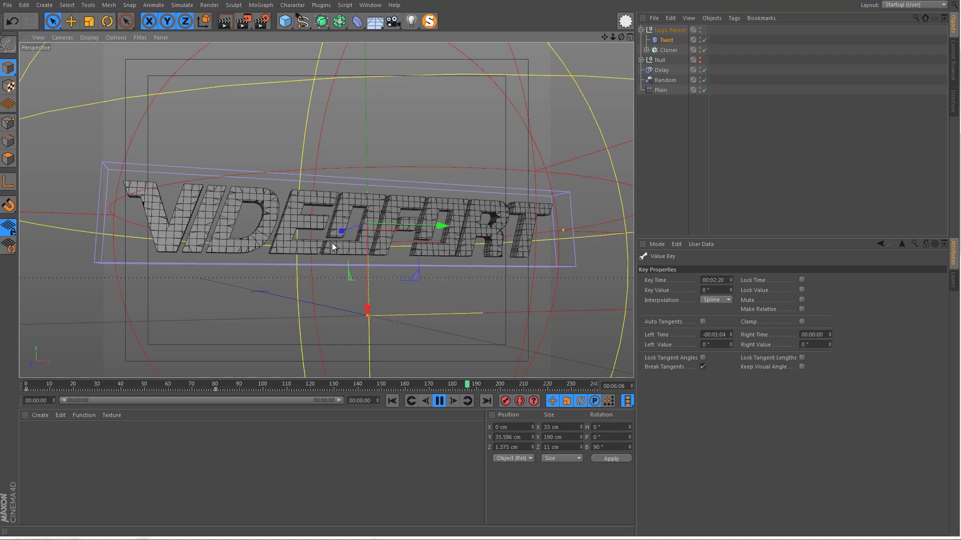
click(439, 402)
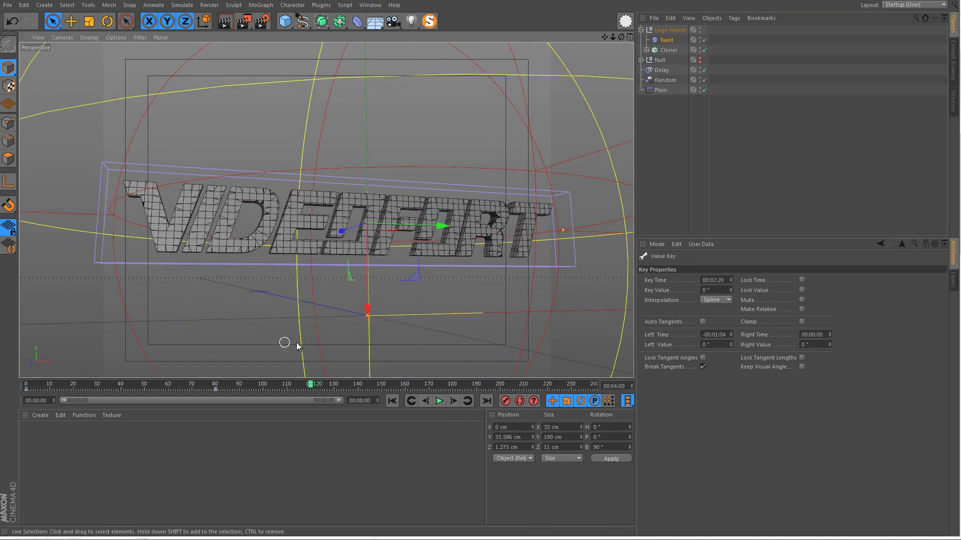